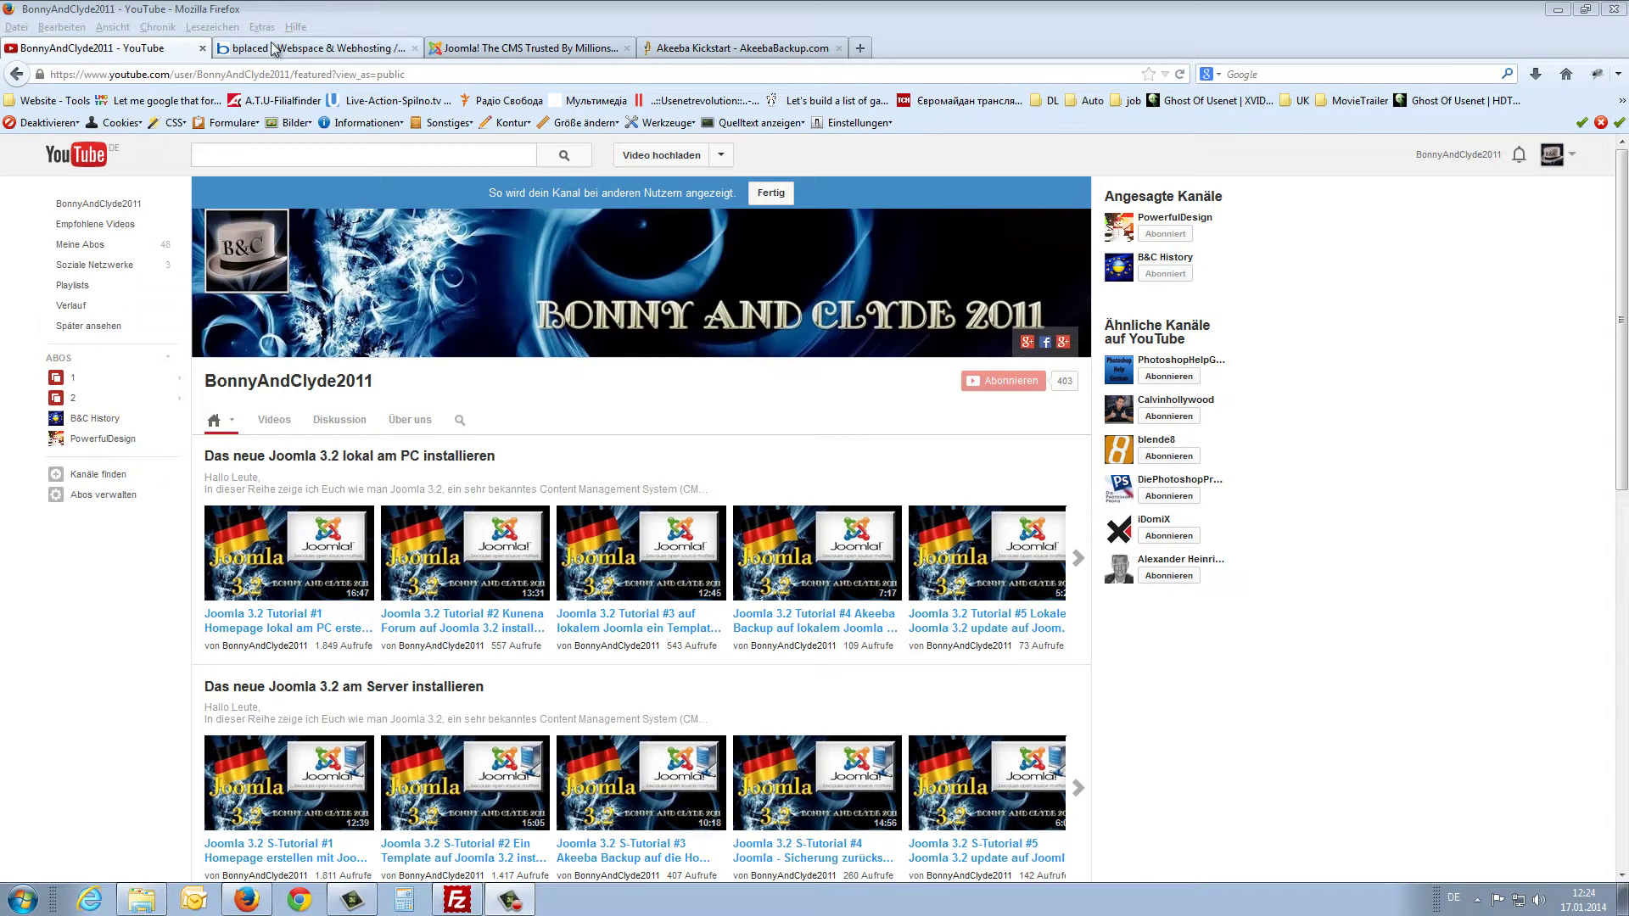
Create the account's first MySQL database under MySQL-Datenbanken, declining Firefox's password-save offer.
left_click(314, 48)
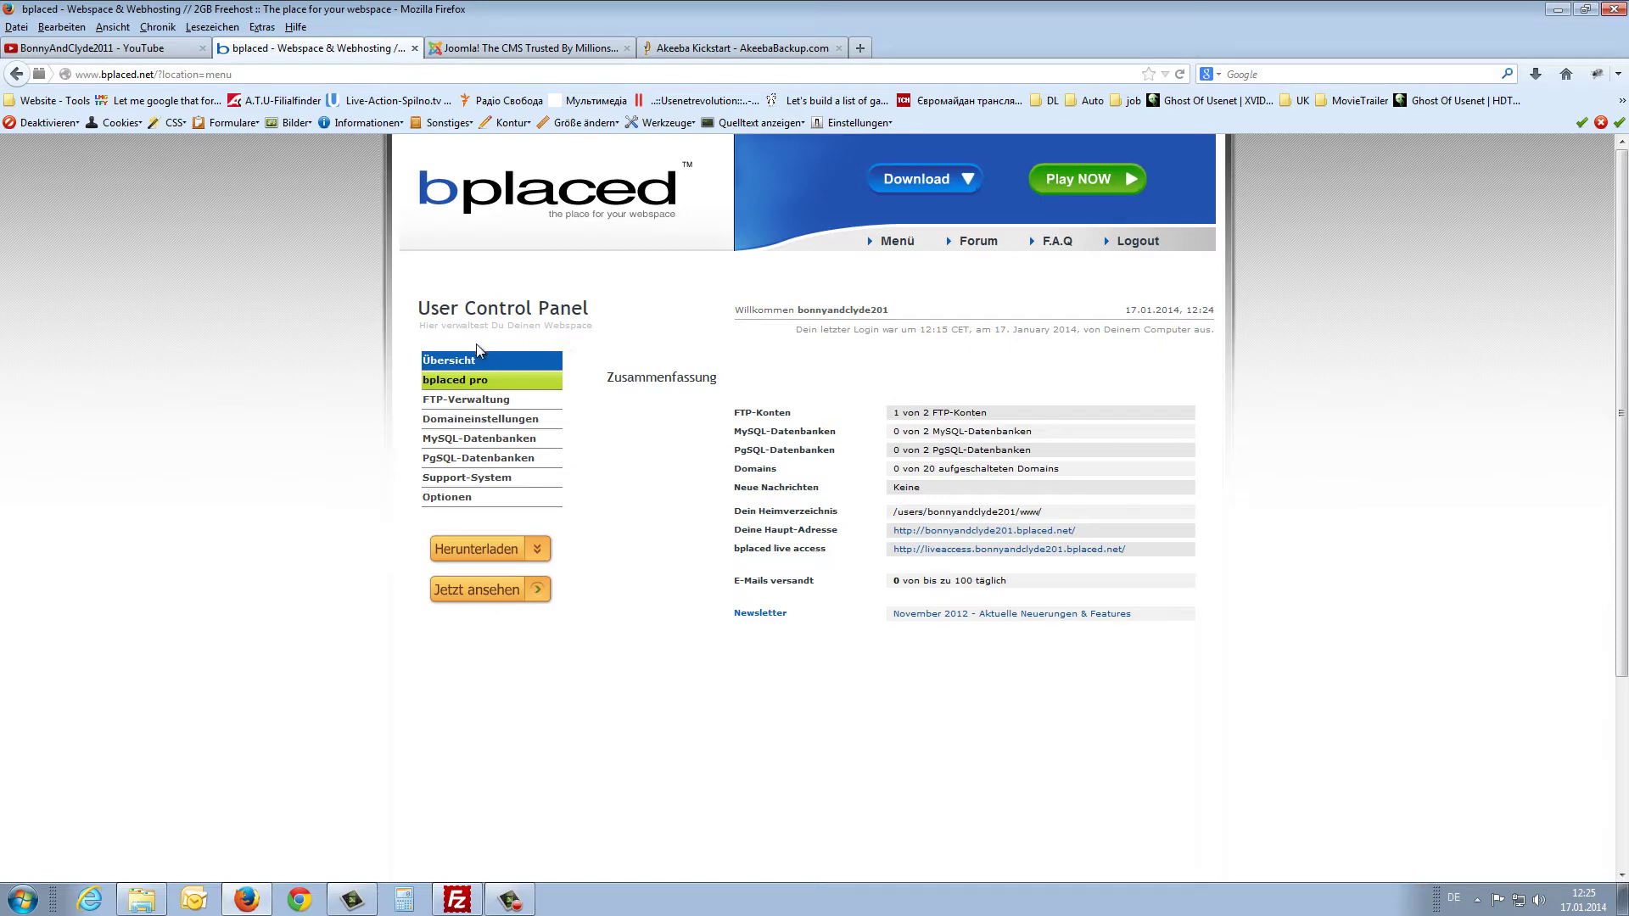
left_click(448, 443)
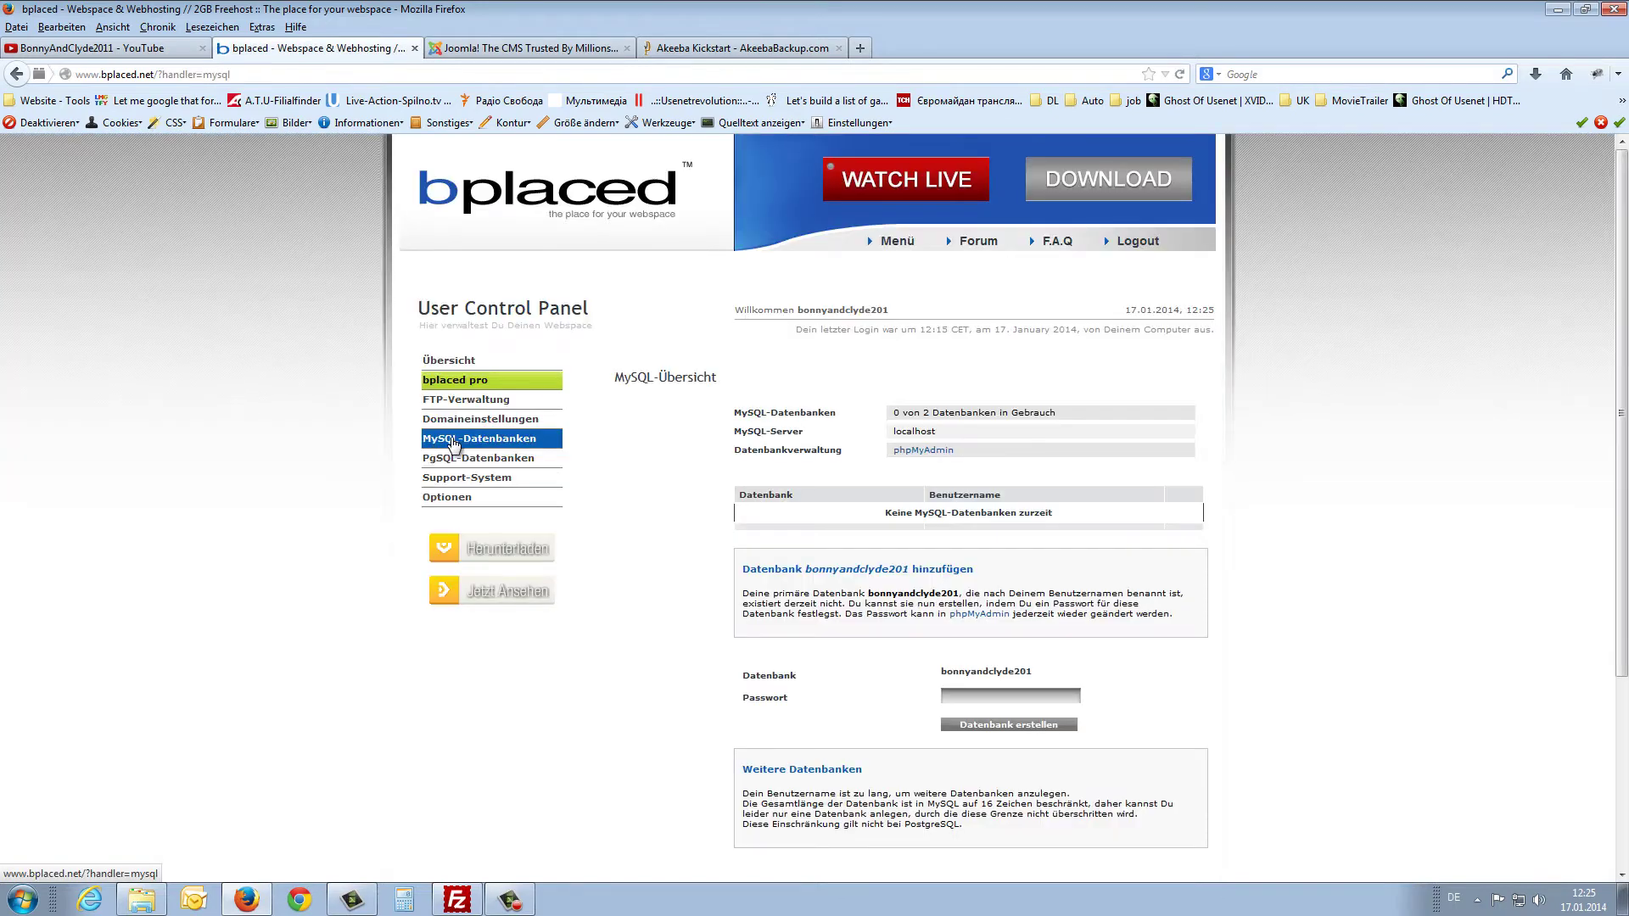
scroll(709, 480, "down", 3)
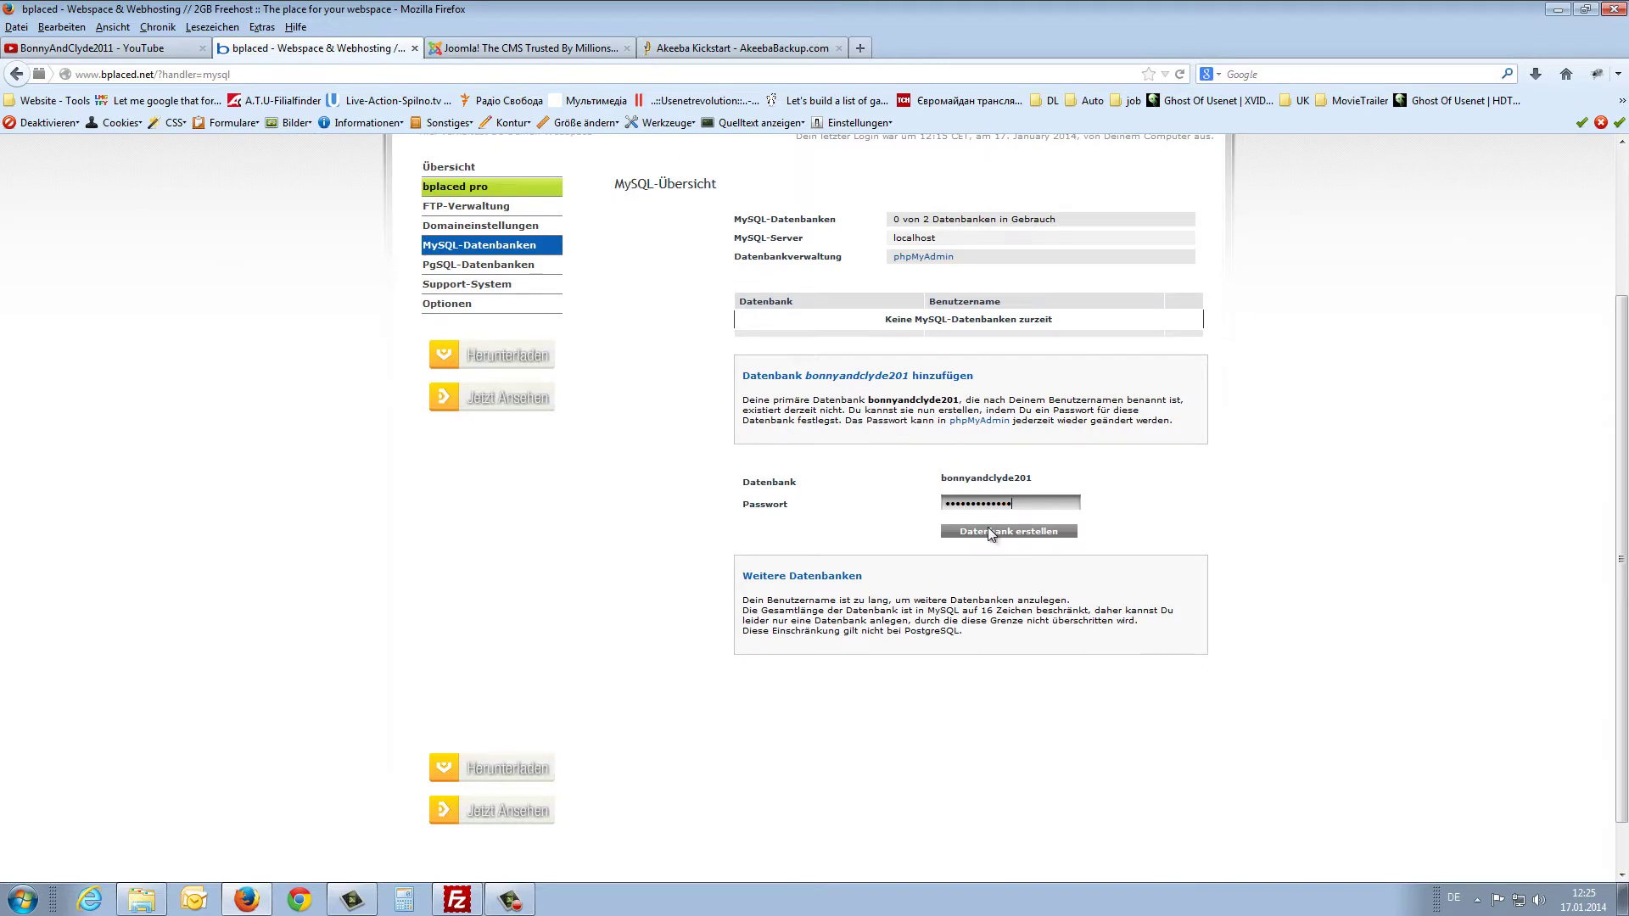
left_click(988, 530)
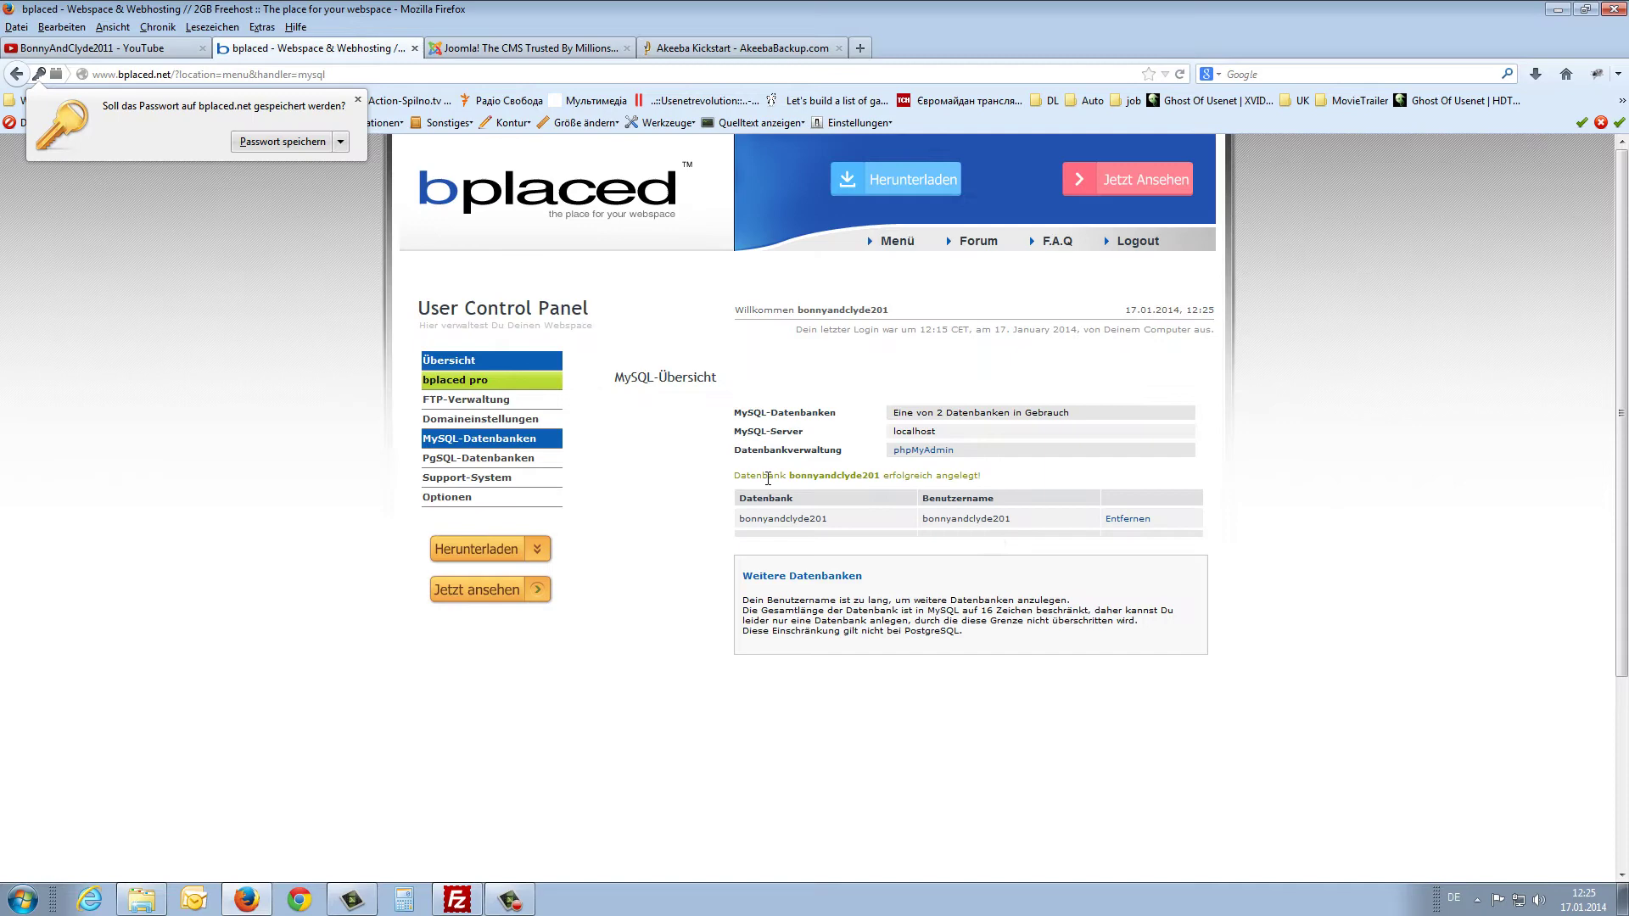
left_click_drag(741, 500, 799, 505)
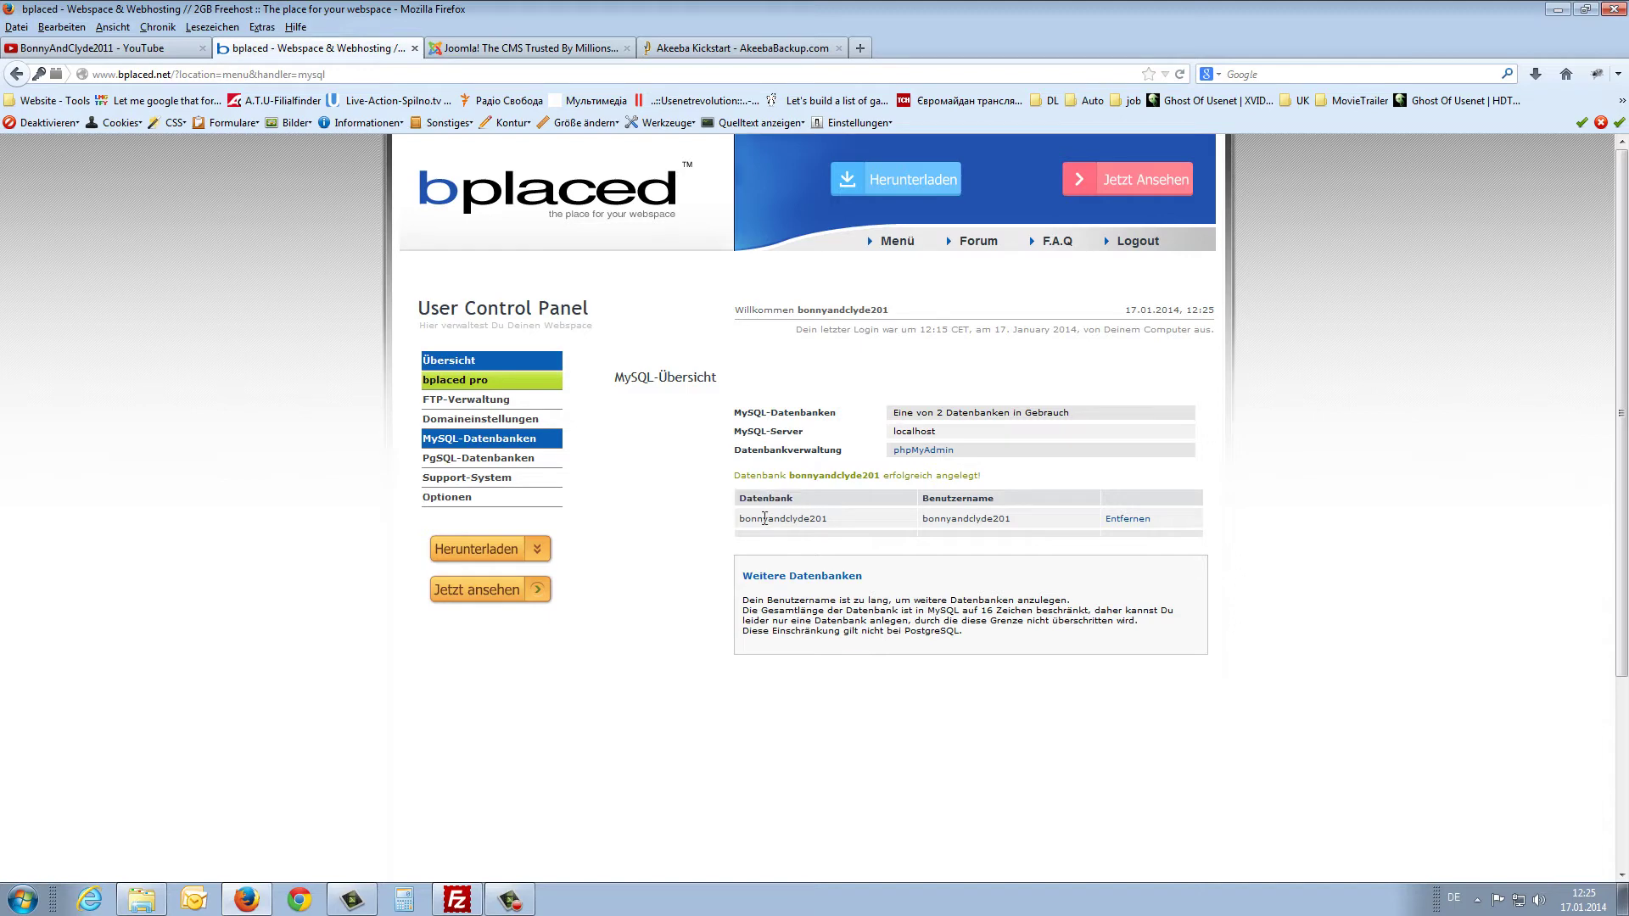
double_click(818, 515)
left_click_drag(924, 499, 1001, 501)
Open joomla.org's Download page for Joomla_3.2.1-Stable-Full_Package.zip and close the download dialog.
left_click(496, 51)
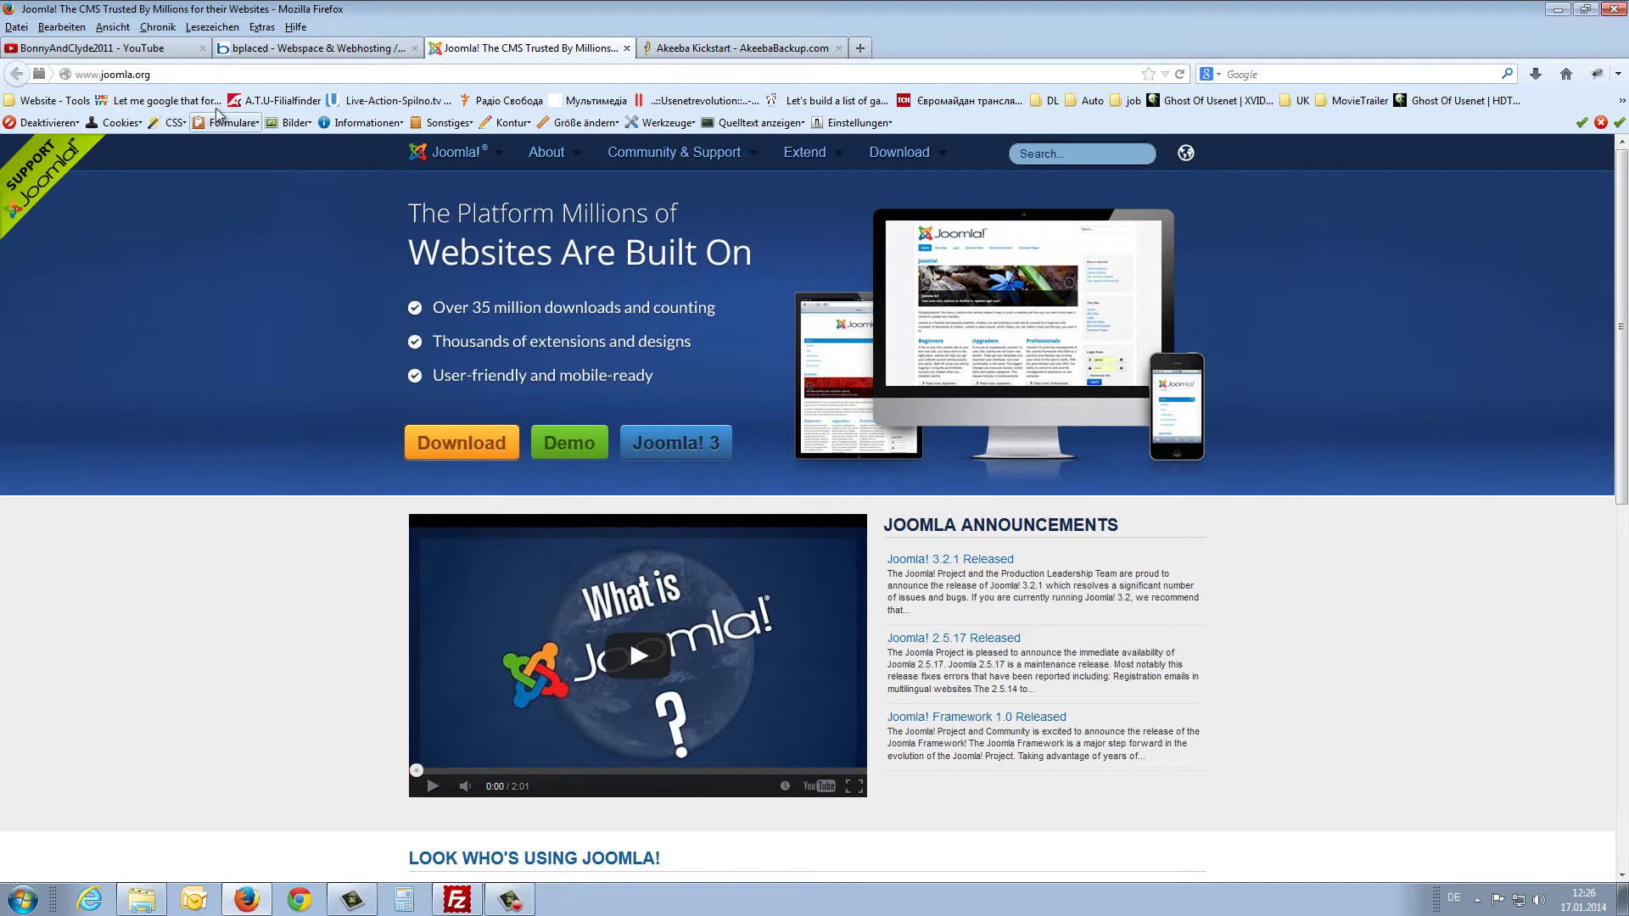
left_click(466, 442)
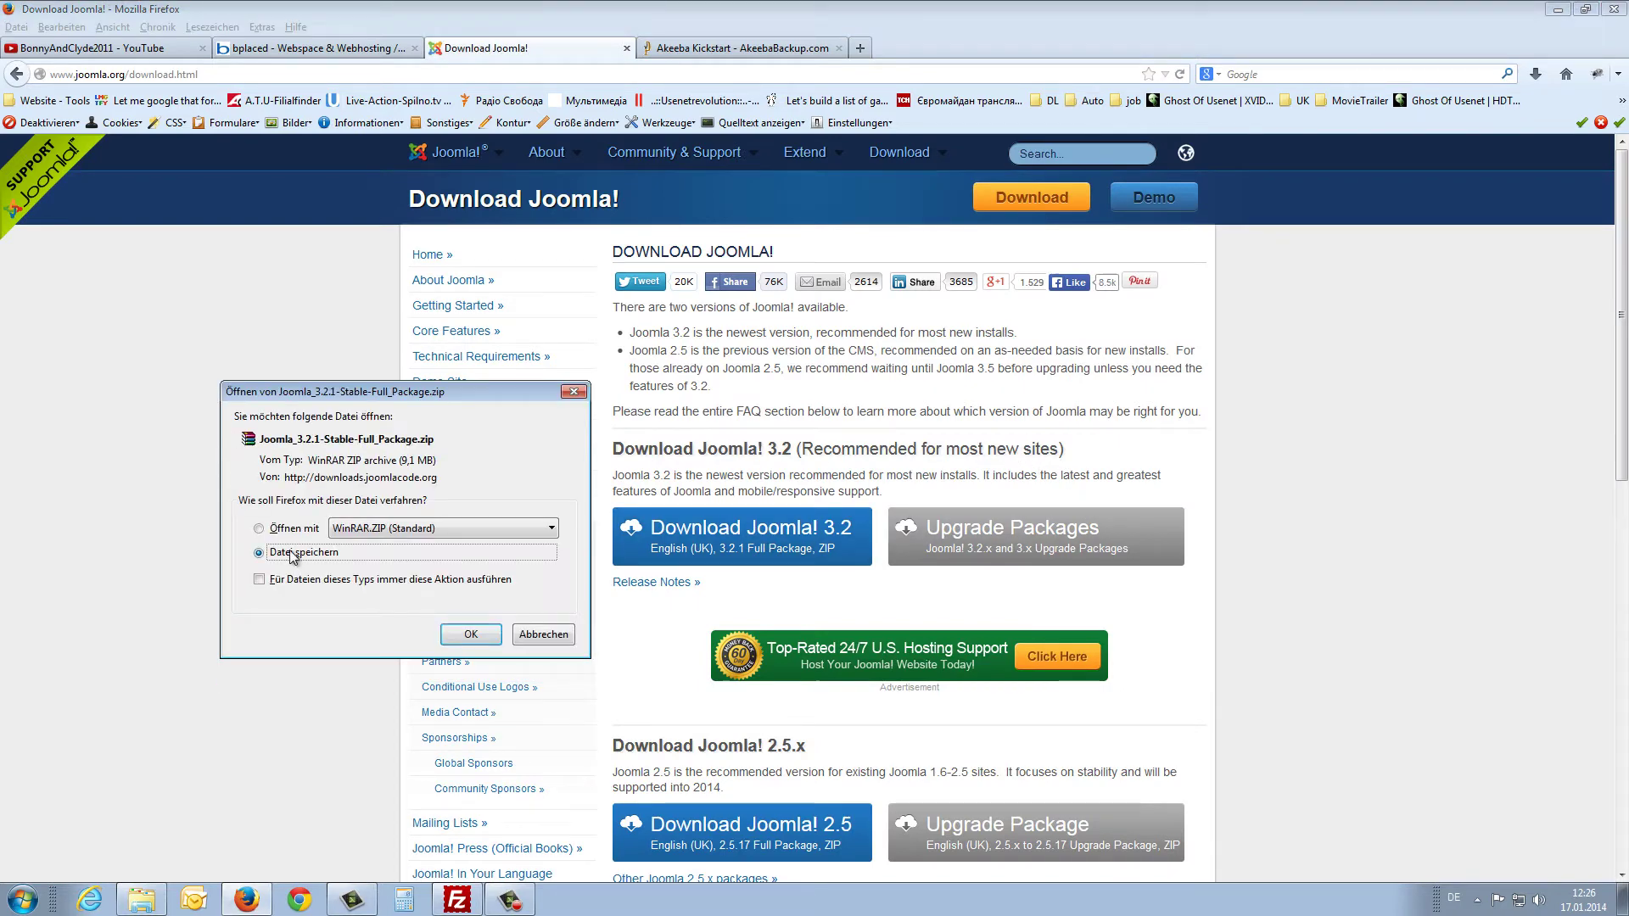
left_click(574, 392)
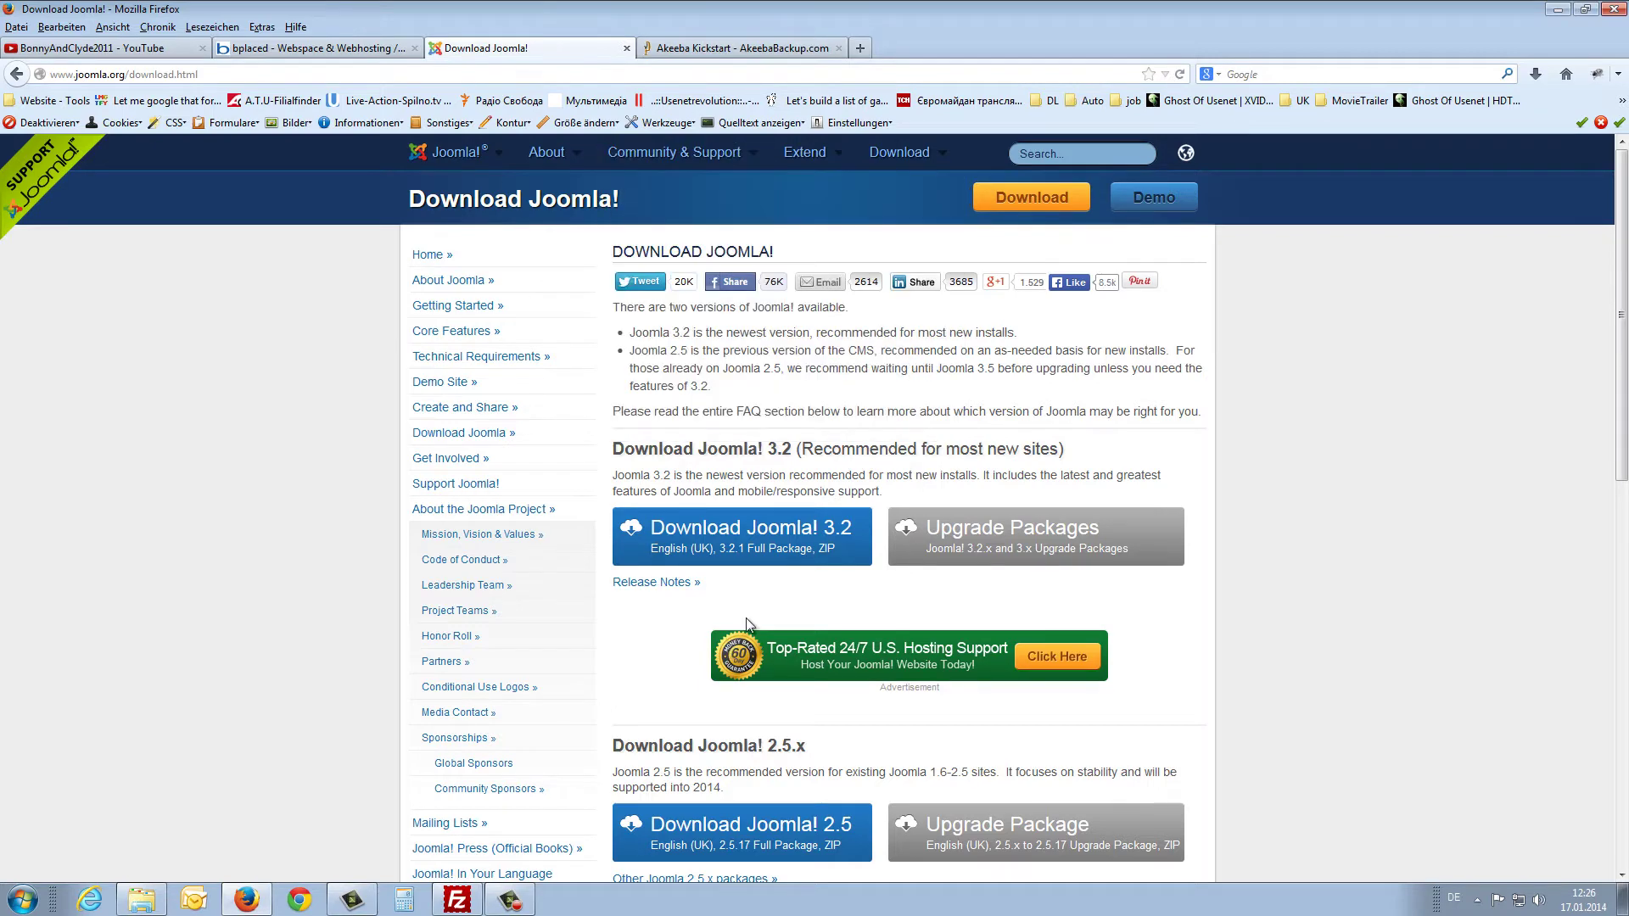
Request the Kickstart Core package from the Akeeba Kickstart 3.8.0 downloads page.
left_click(661, 51)
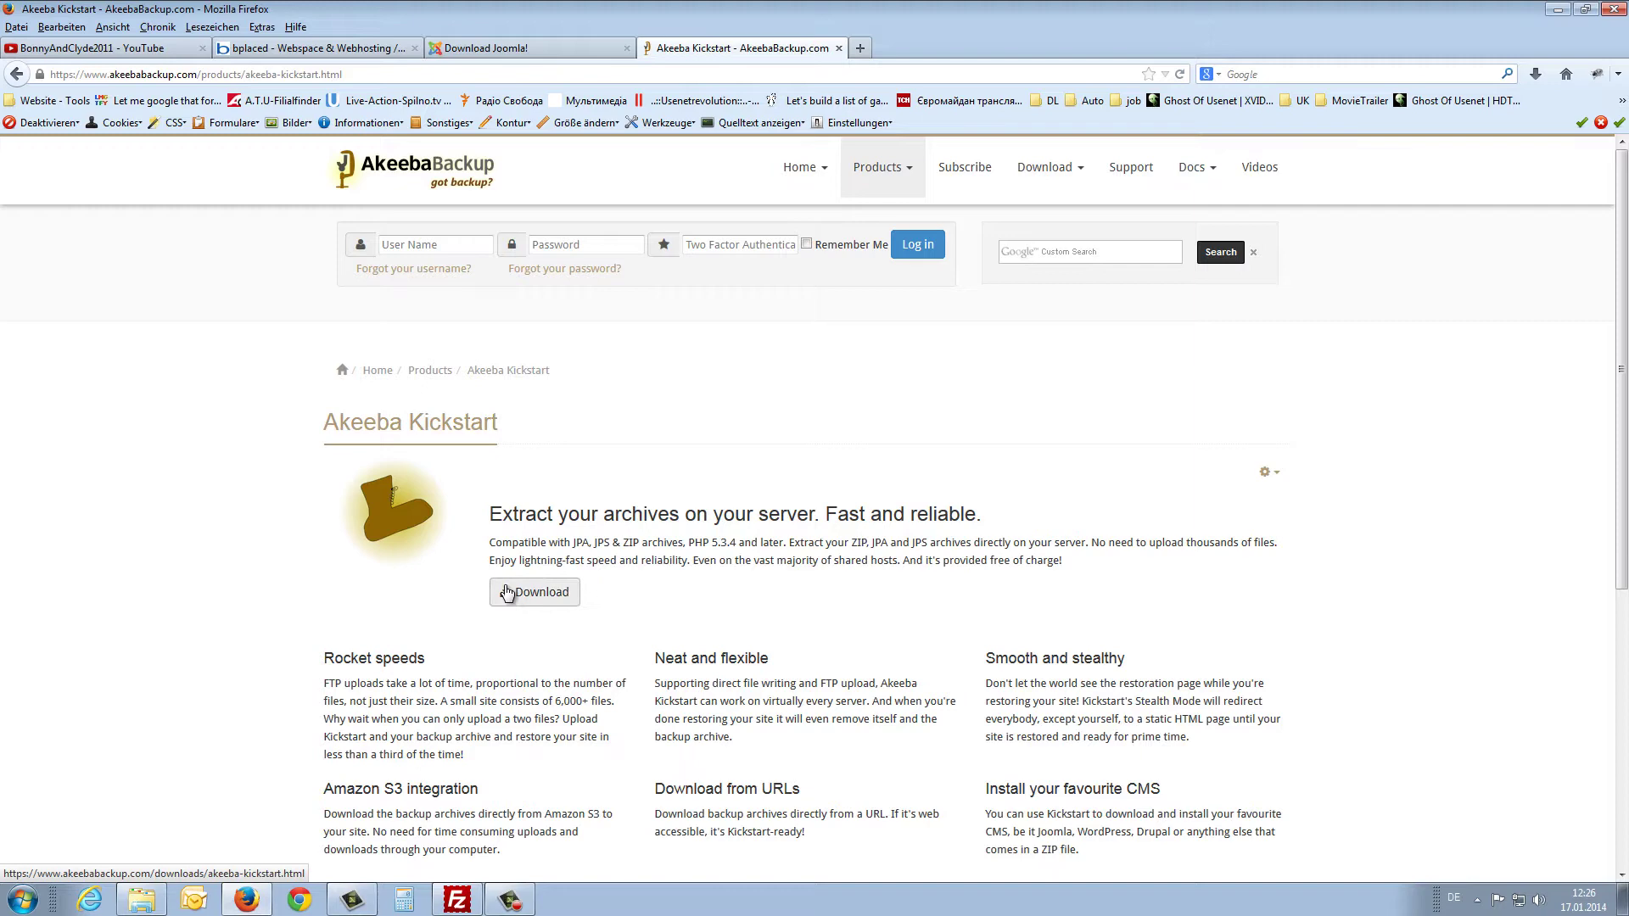
left_click(543, 596)
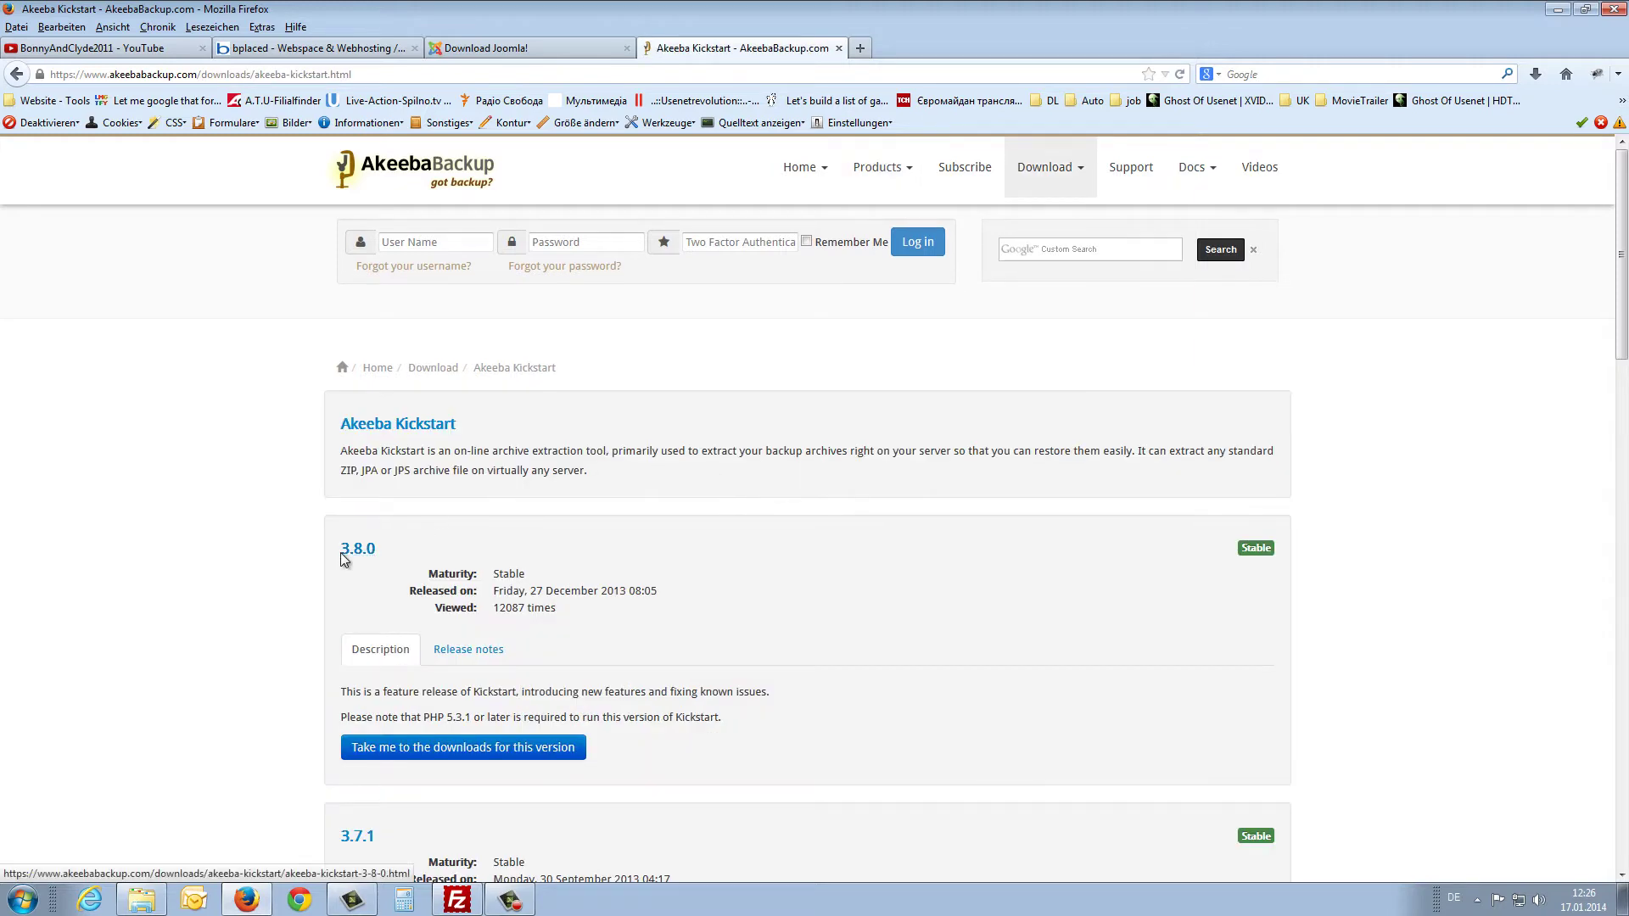
scroll(371, 560, "down", 3)
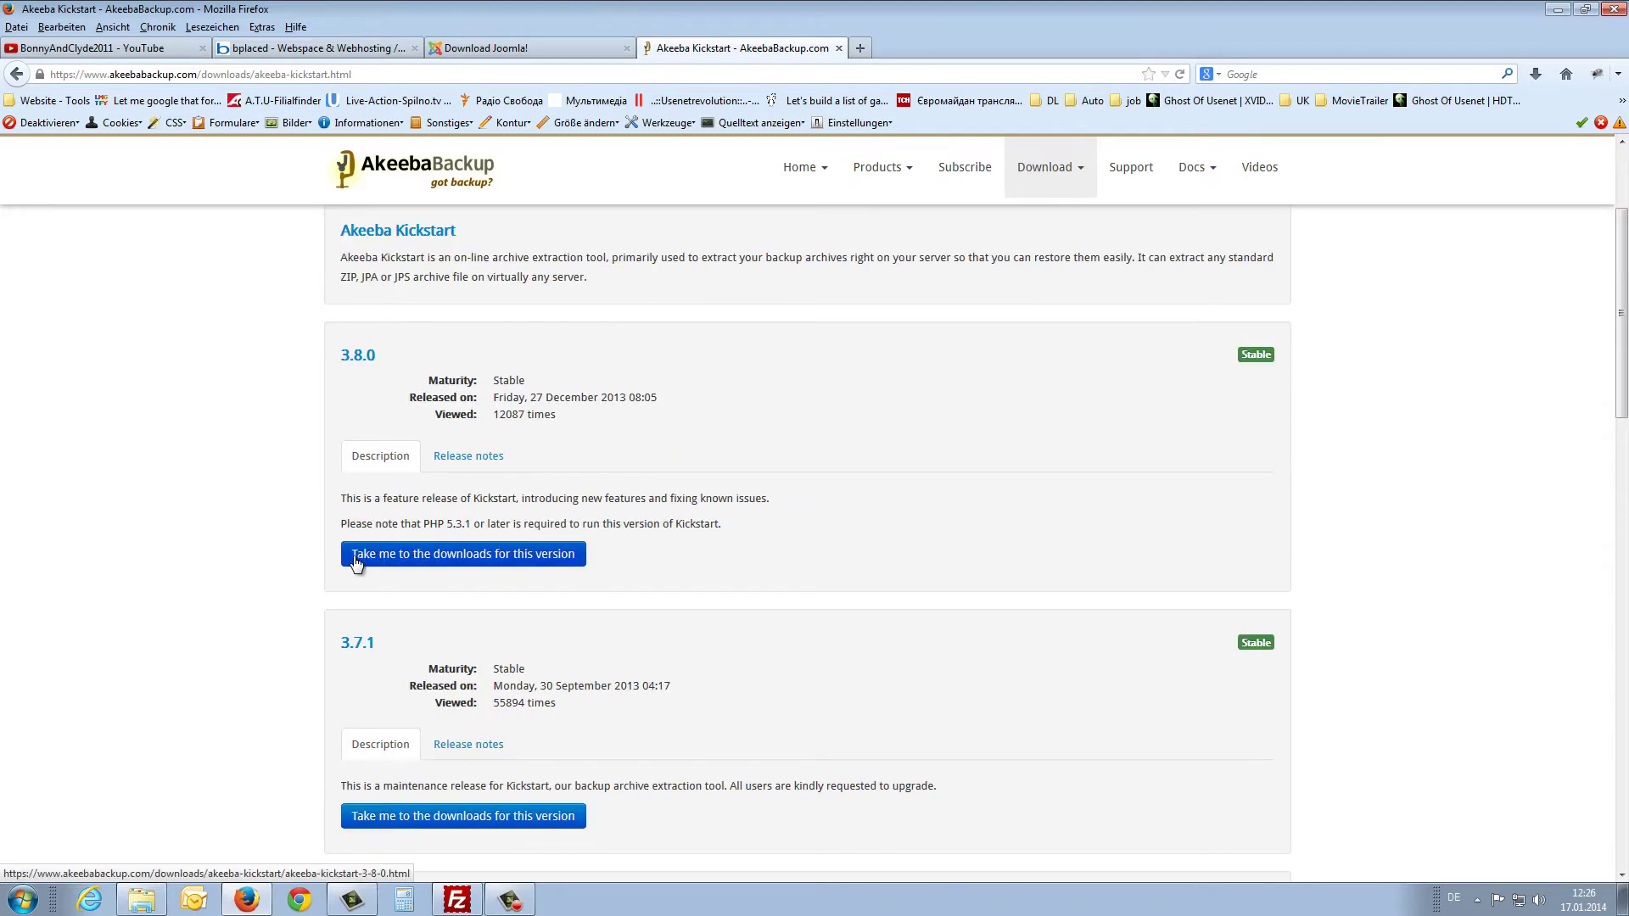
left_click(471, 563)
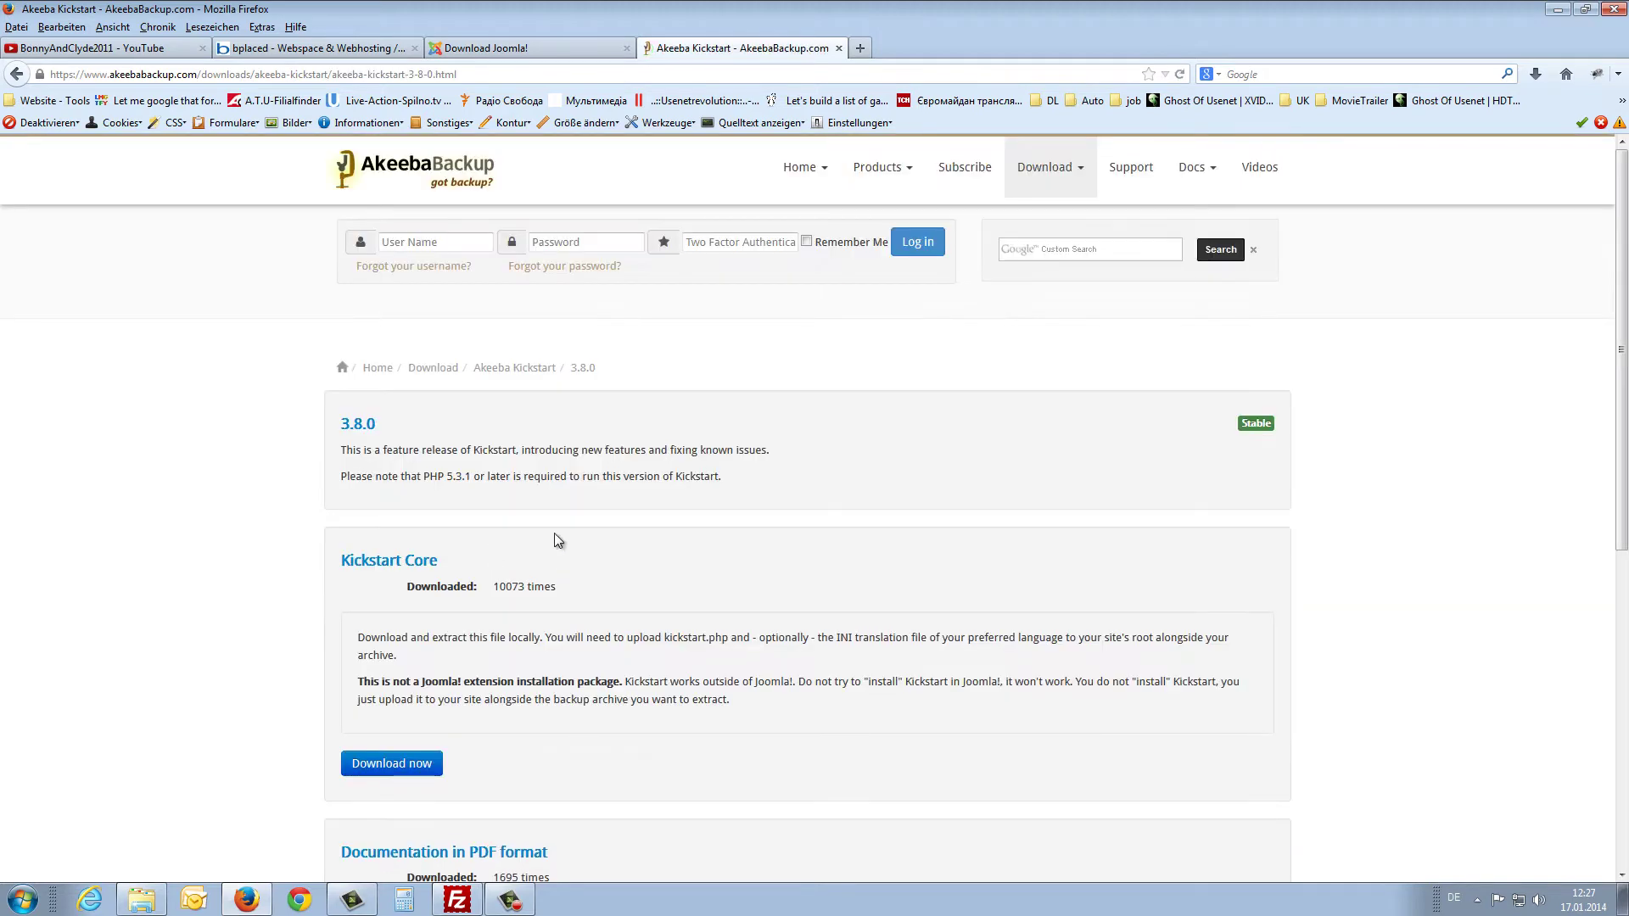
scroll(509, 538, "down", 3)
left_click(369, 575)
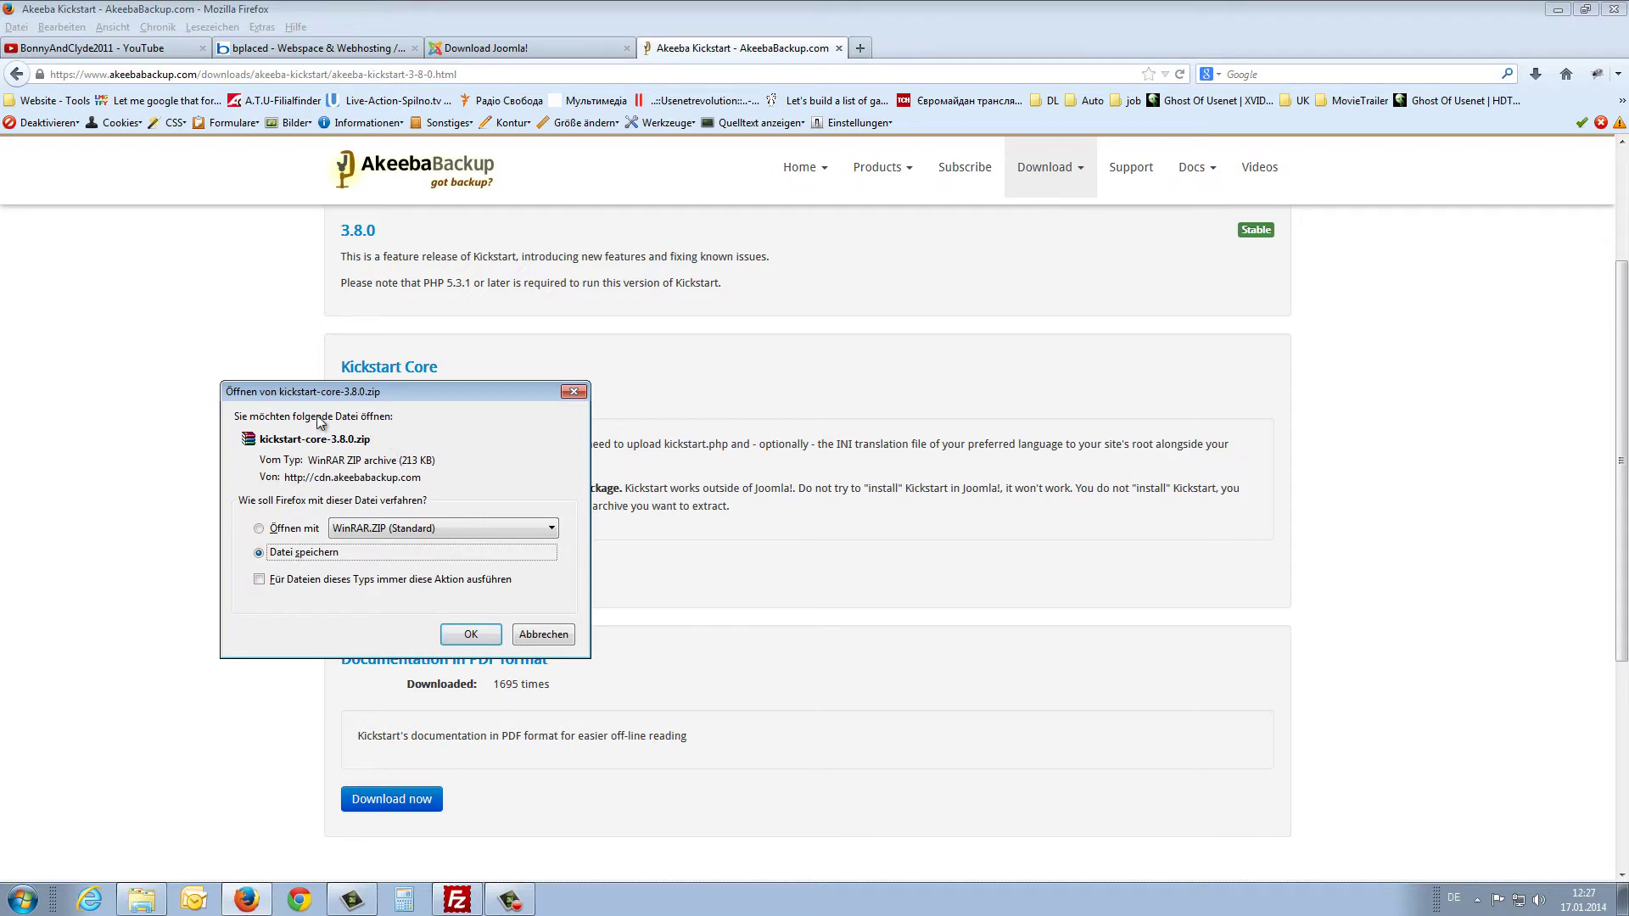
left_click(578, 391)
Close the Akeeba and Joomla tabs and select both downloaded zips in the aktuelles Video folder.
middle_click(694, 54)
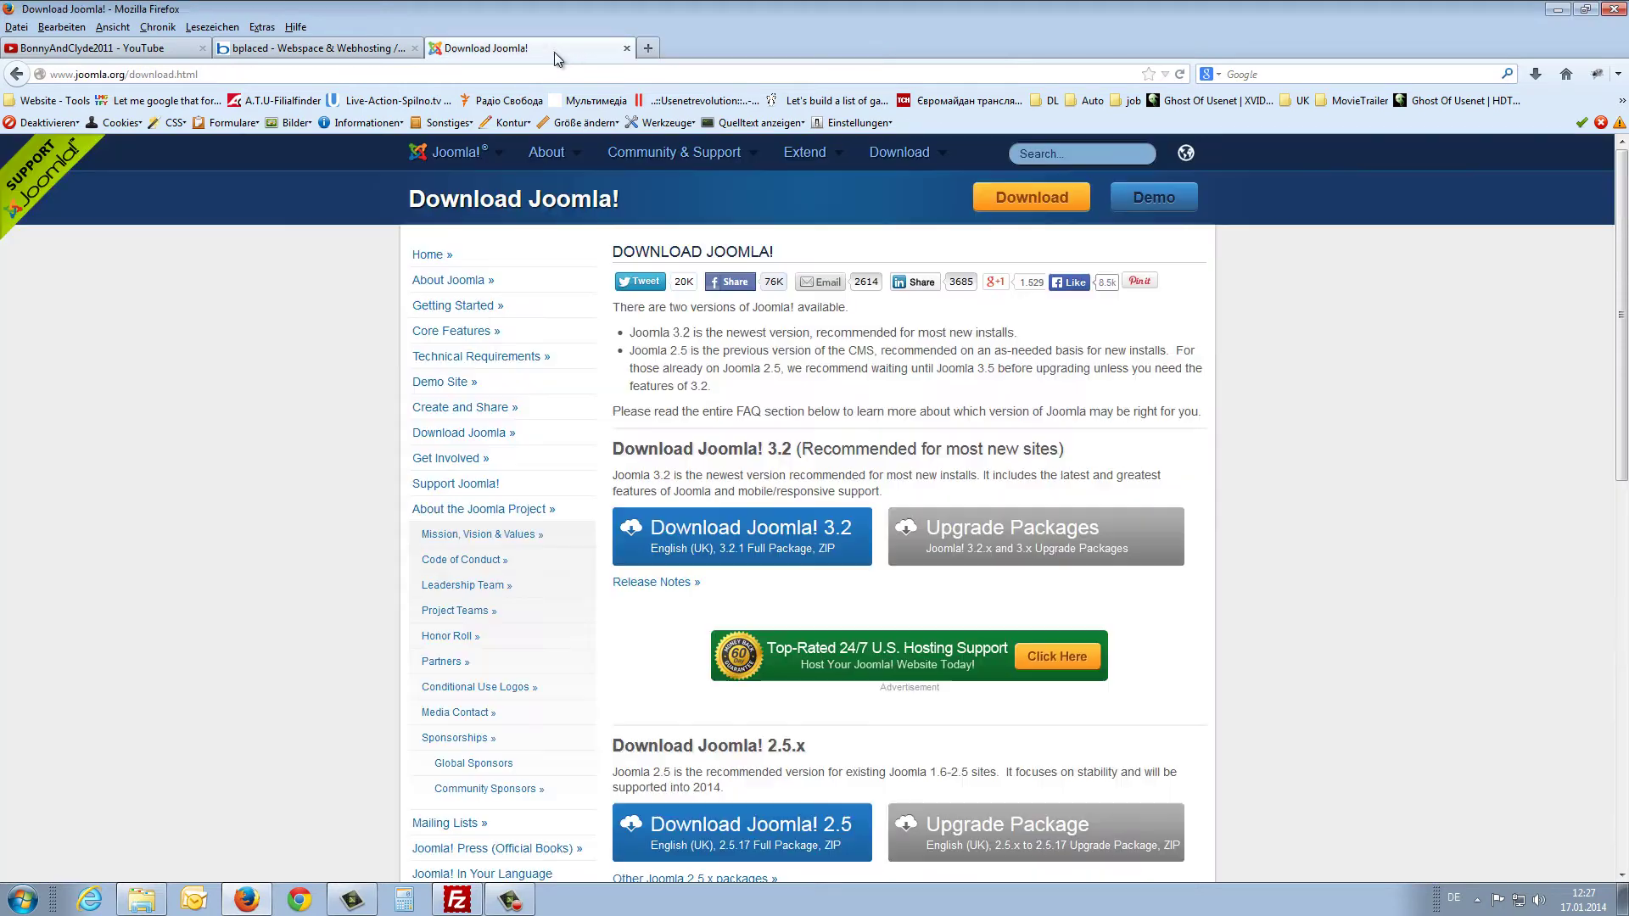
middle_click(551, 49)
left_click(140, 899)
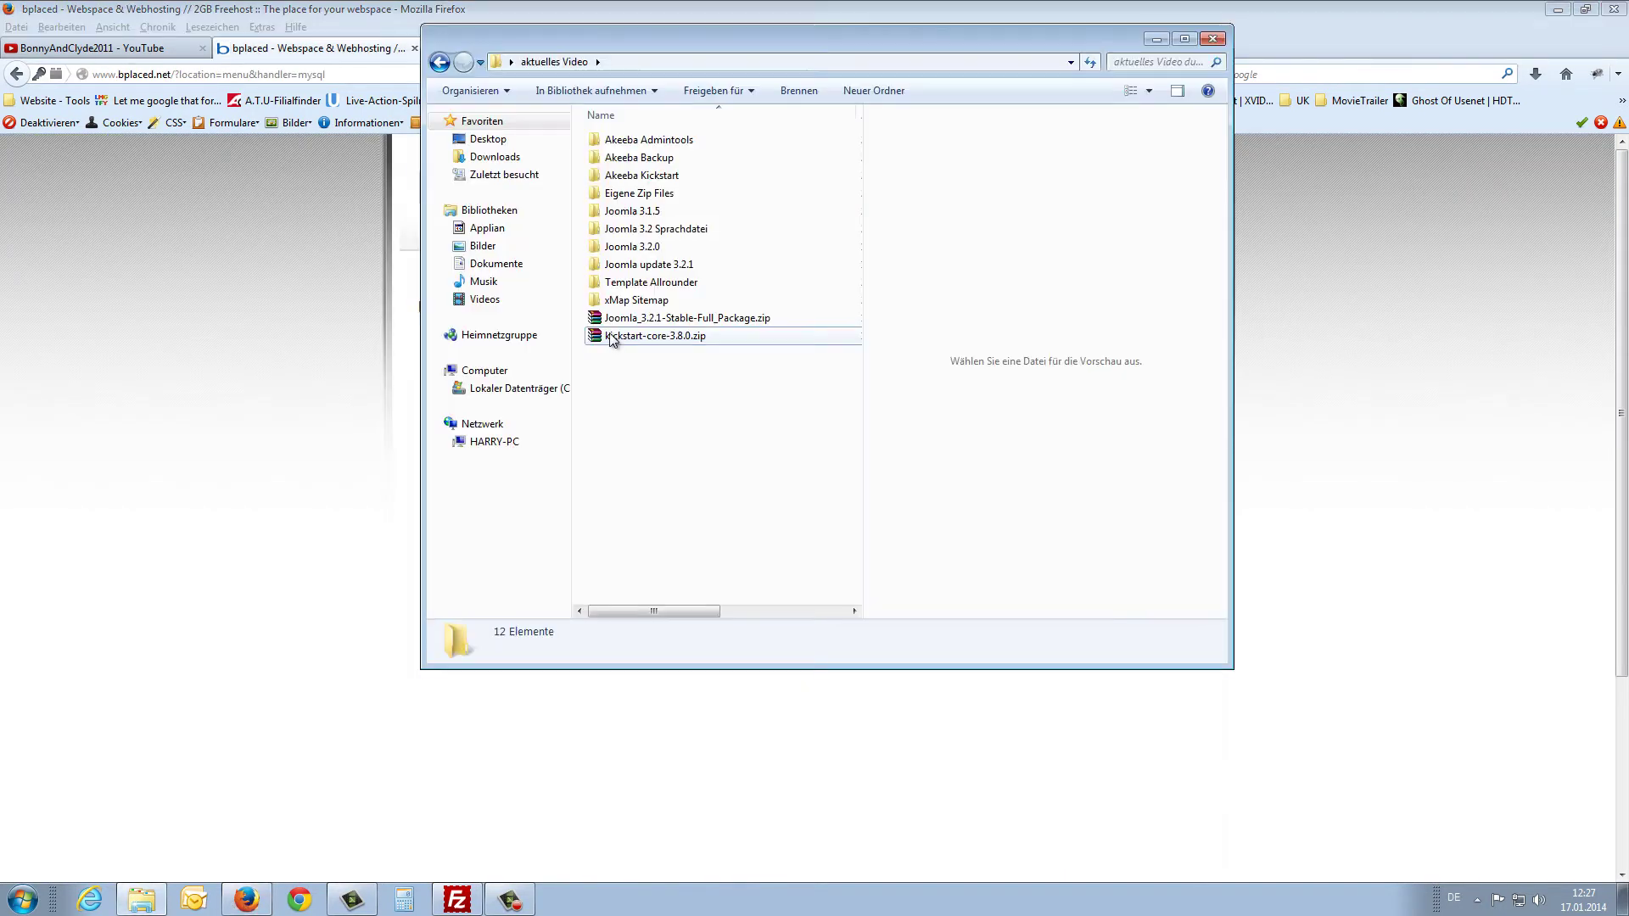
left_click_drag(648, 356, 608, 323)
left_click(608, 322)
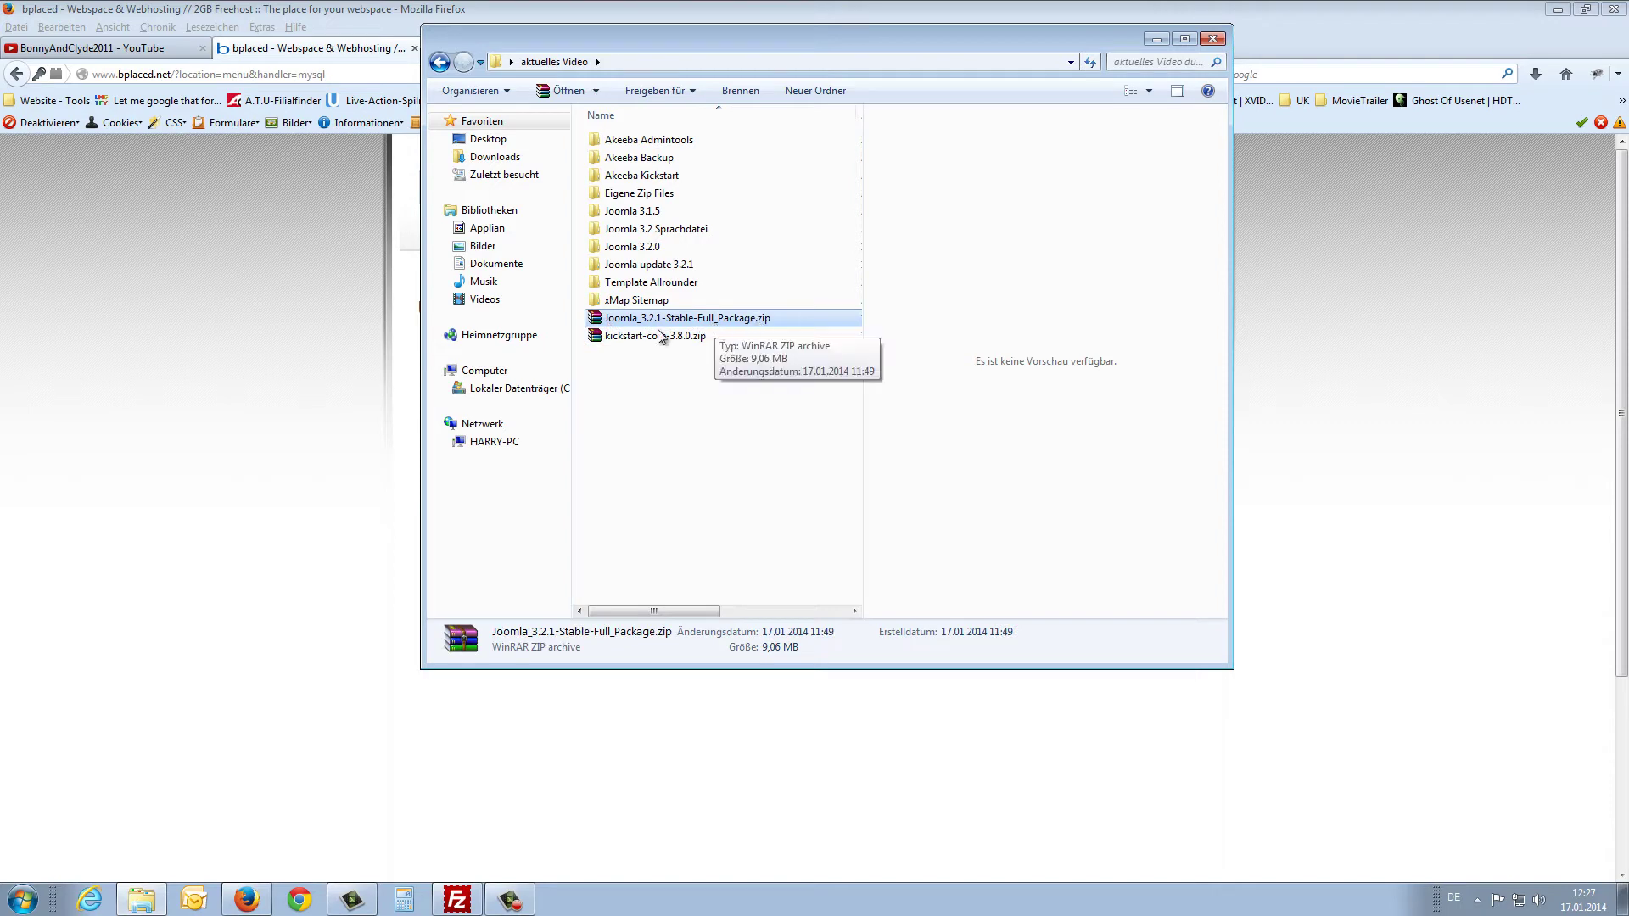
left_click(626, 338)
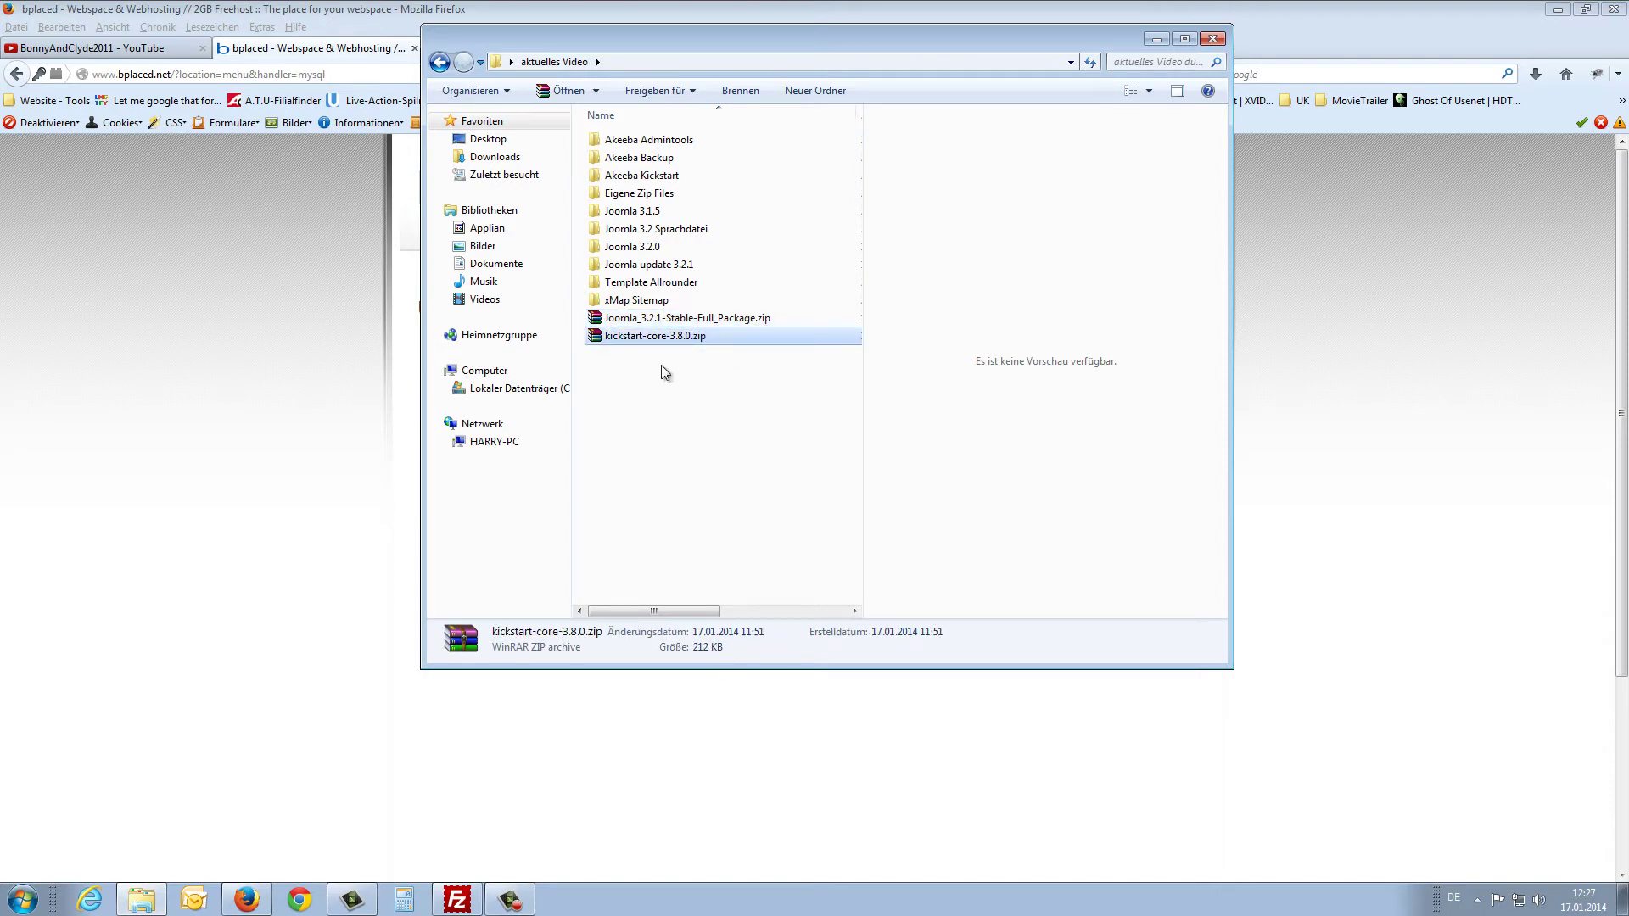
left_click(624, 337)
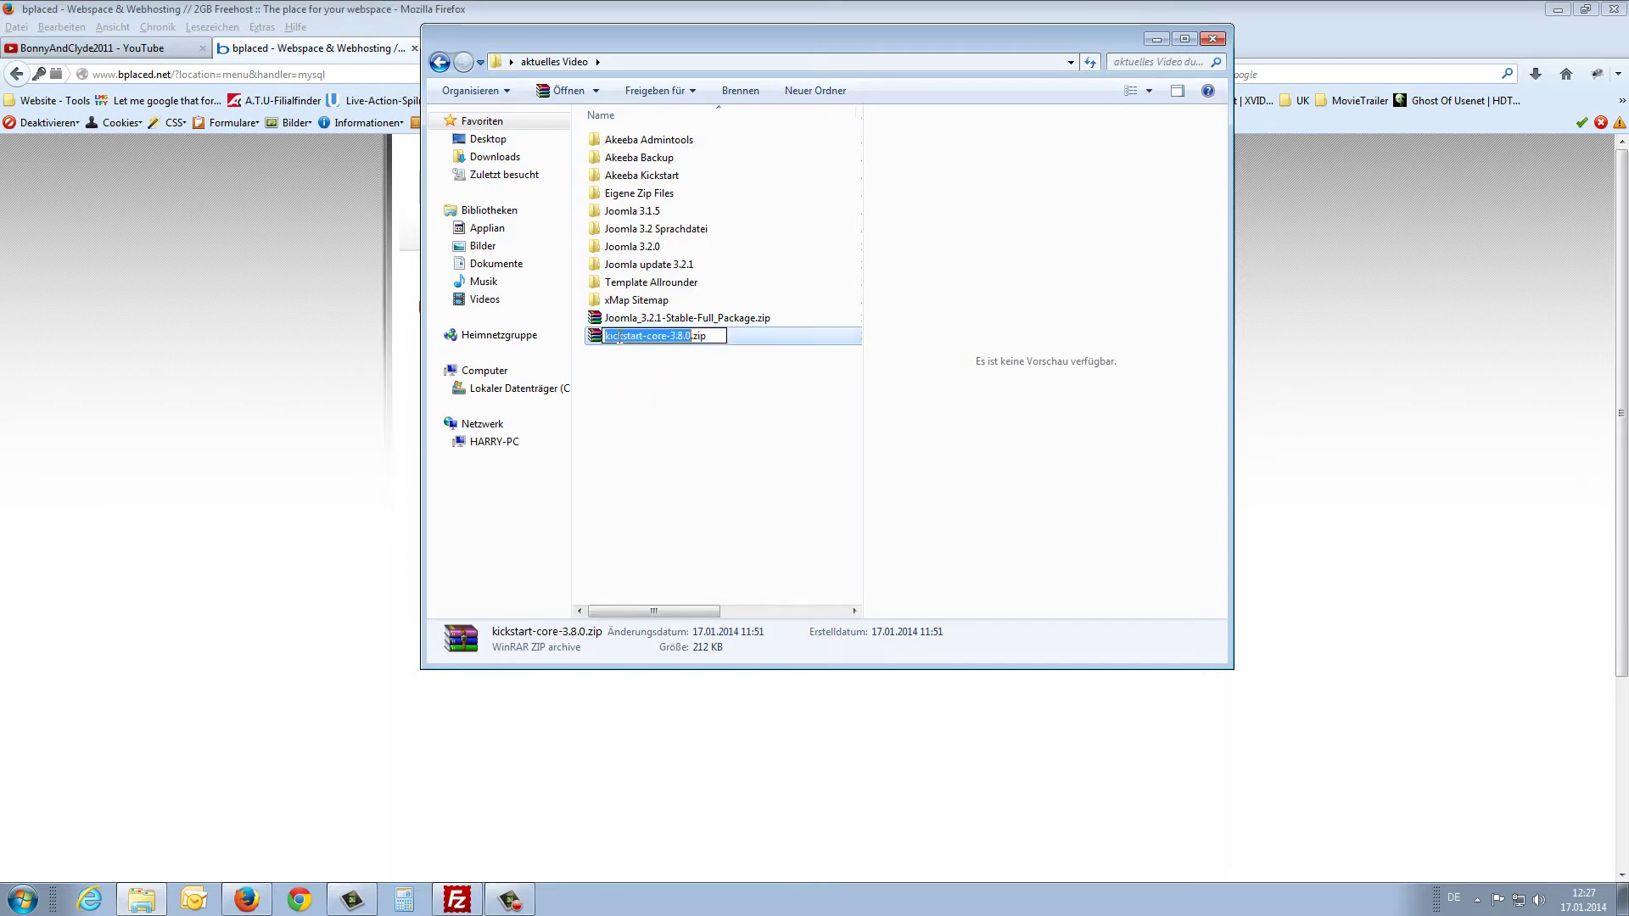
Copy kickstart.php and en-GB.kickstart.ini out of kickstart-core-3.8.0.zip into aktuelles Video.
key("Escape")
left_click(689, 394)
double_click(633, 338)
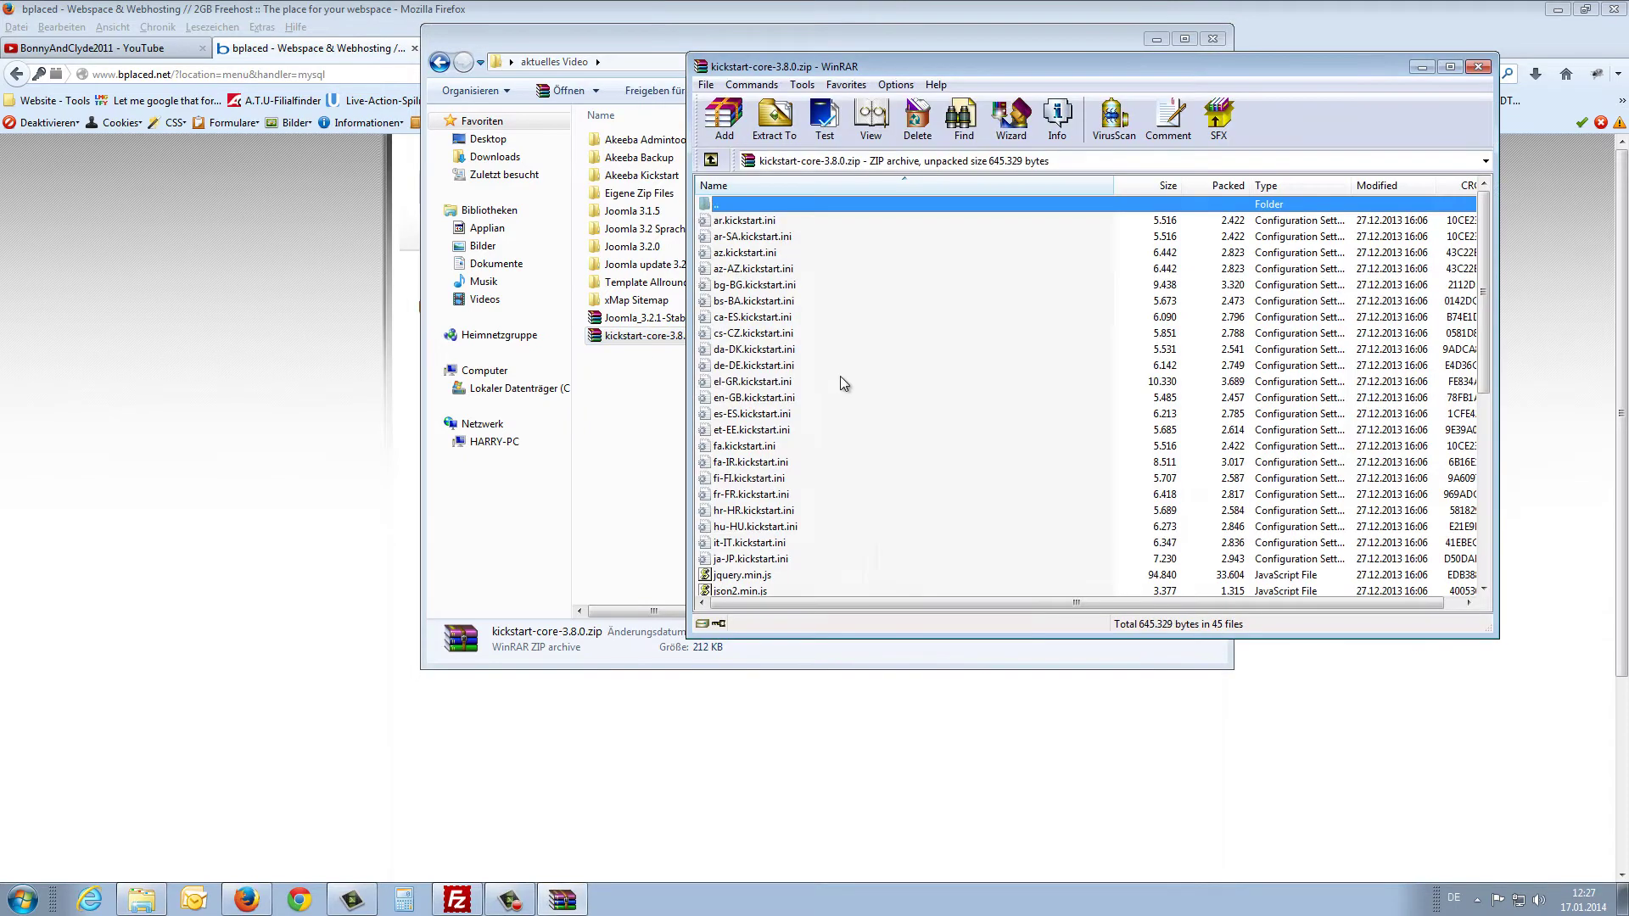
scroll(819, 287, "down", 5)
left_click(769, 366)
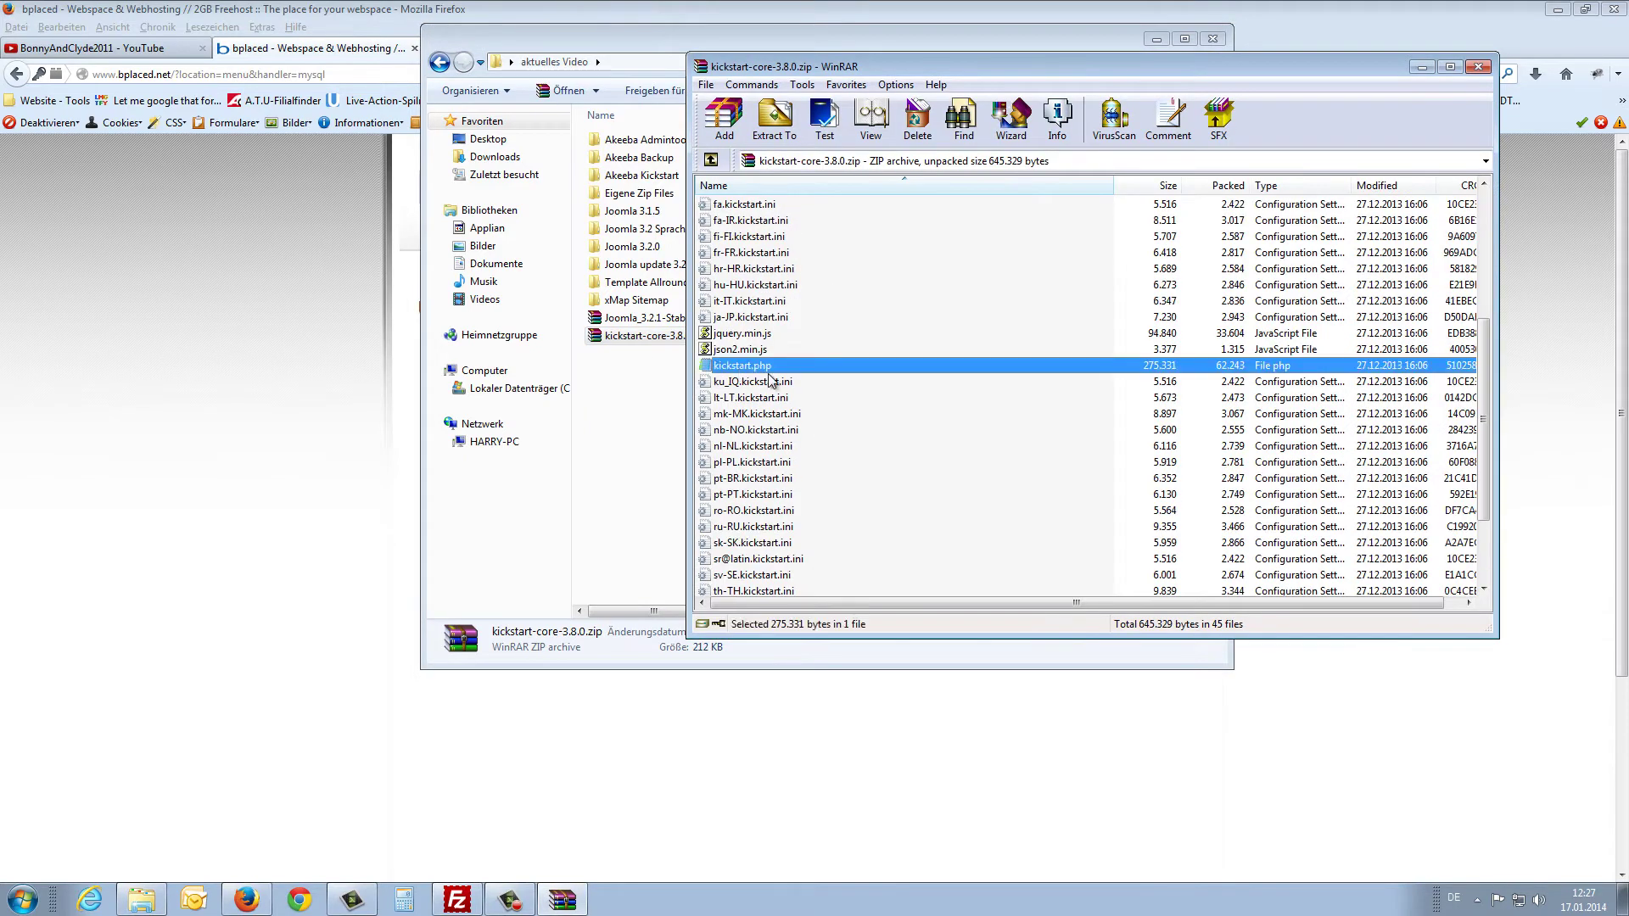
scroll(882, 403, "up", 4)
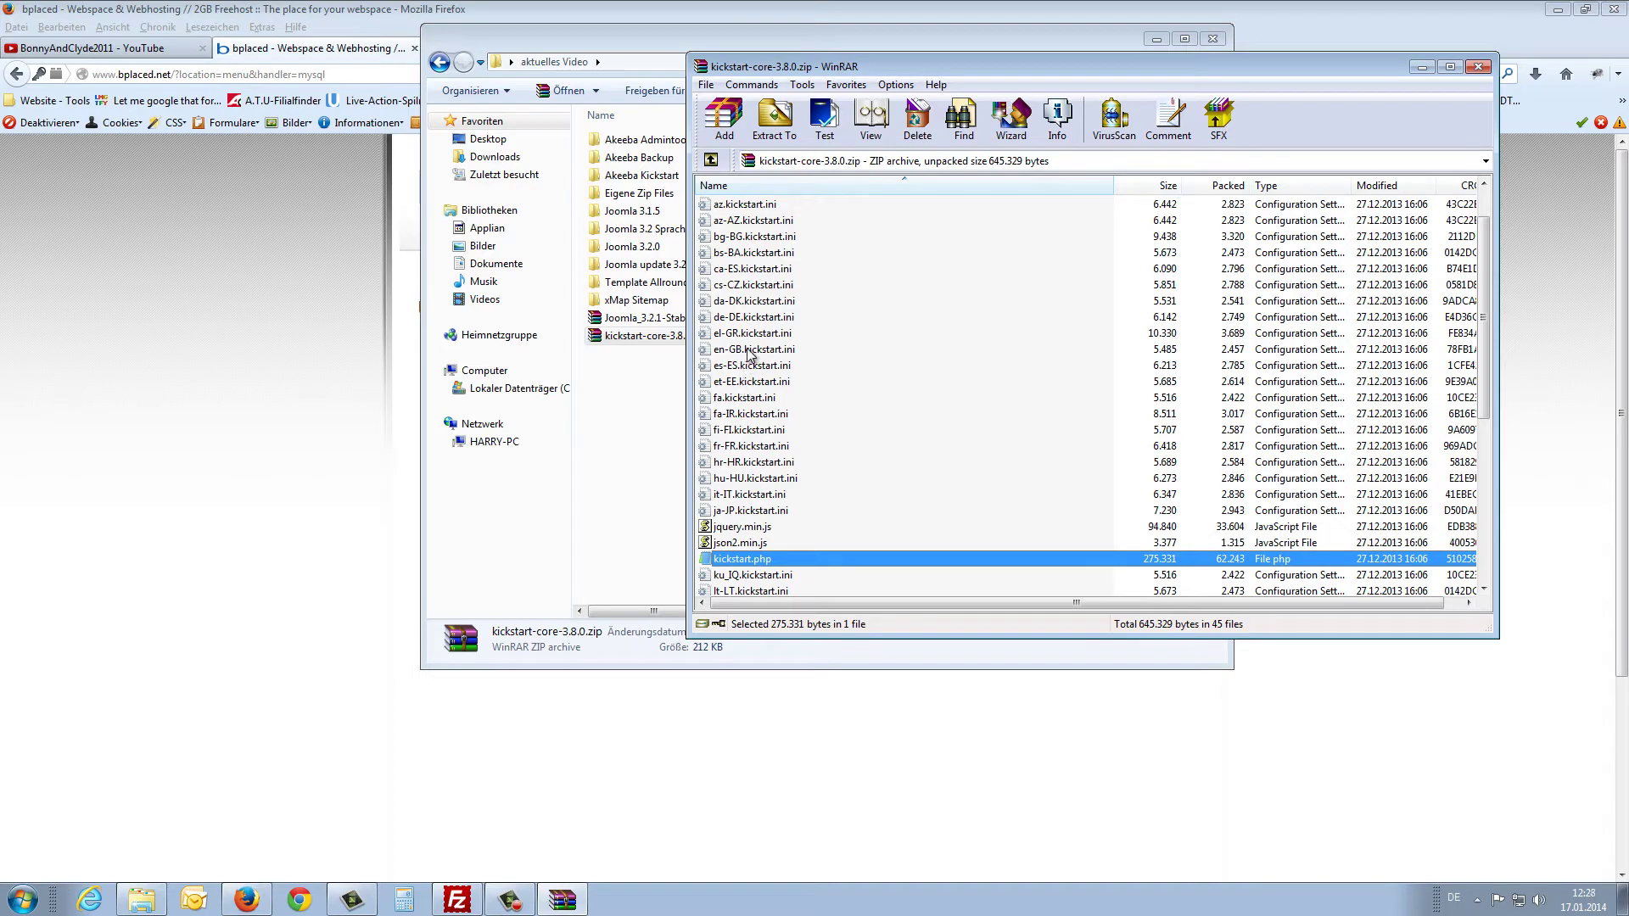
left_click(750, 349, "ctrl")
left_click_drag(750, 349, 639, 395)
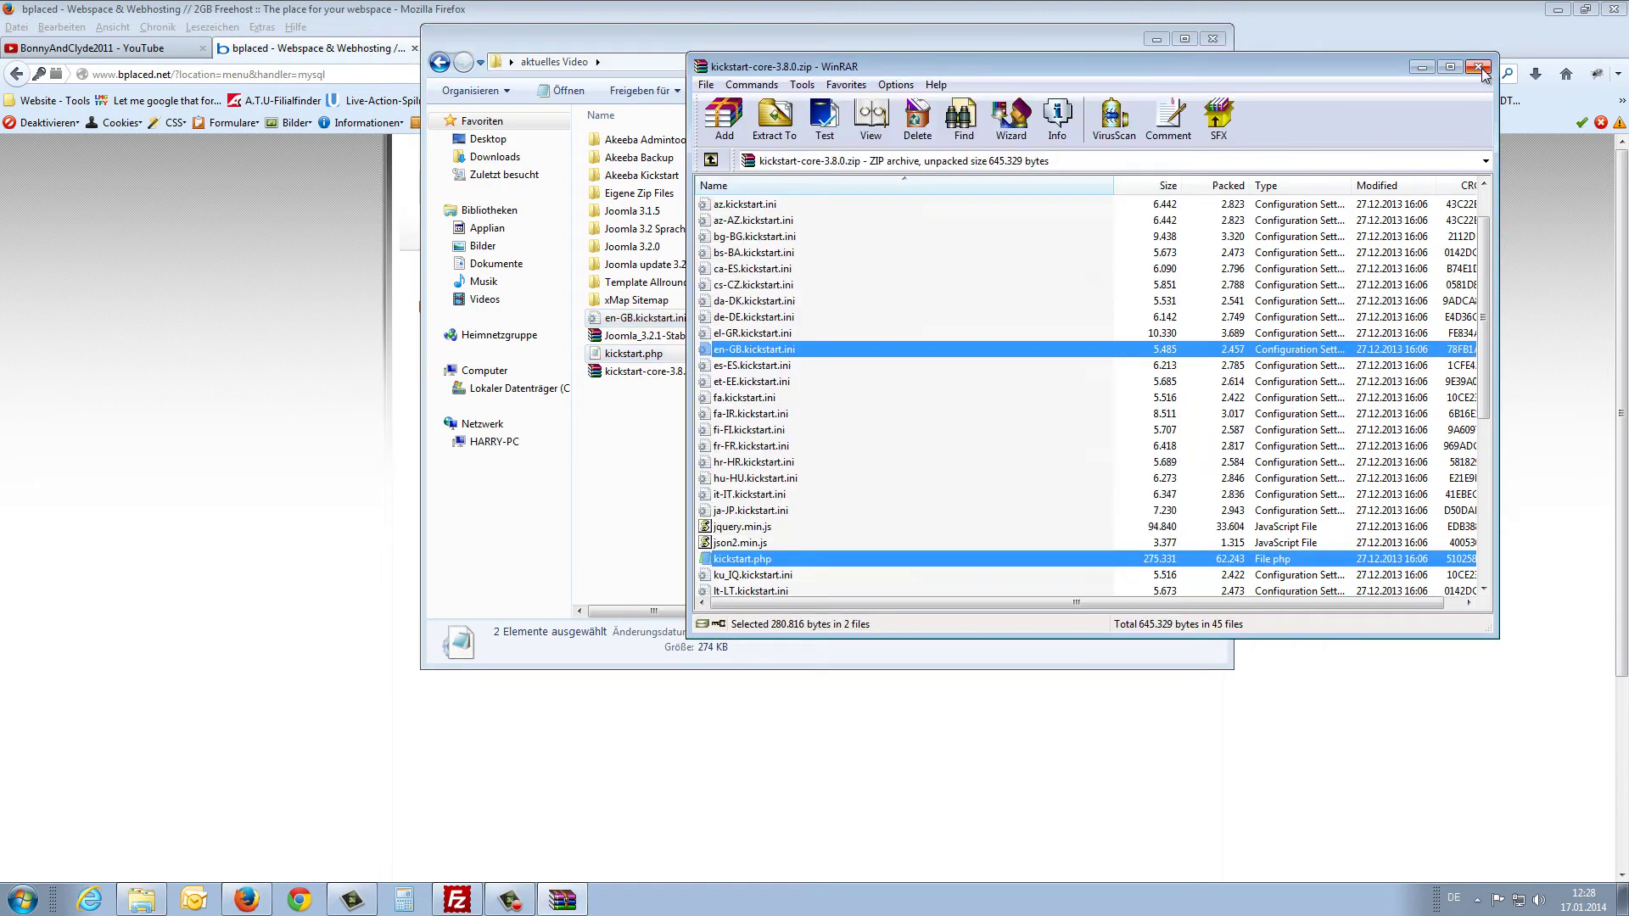
left_click(1480, 67)
Upload en-GB.kickstart.ini, the Joomla 3.2.1 package zip and kickstart.php from aktuelles Video to the server root.
left_click(463, 900)
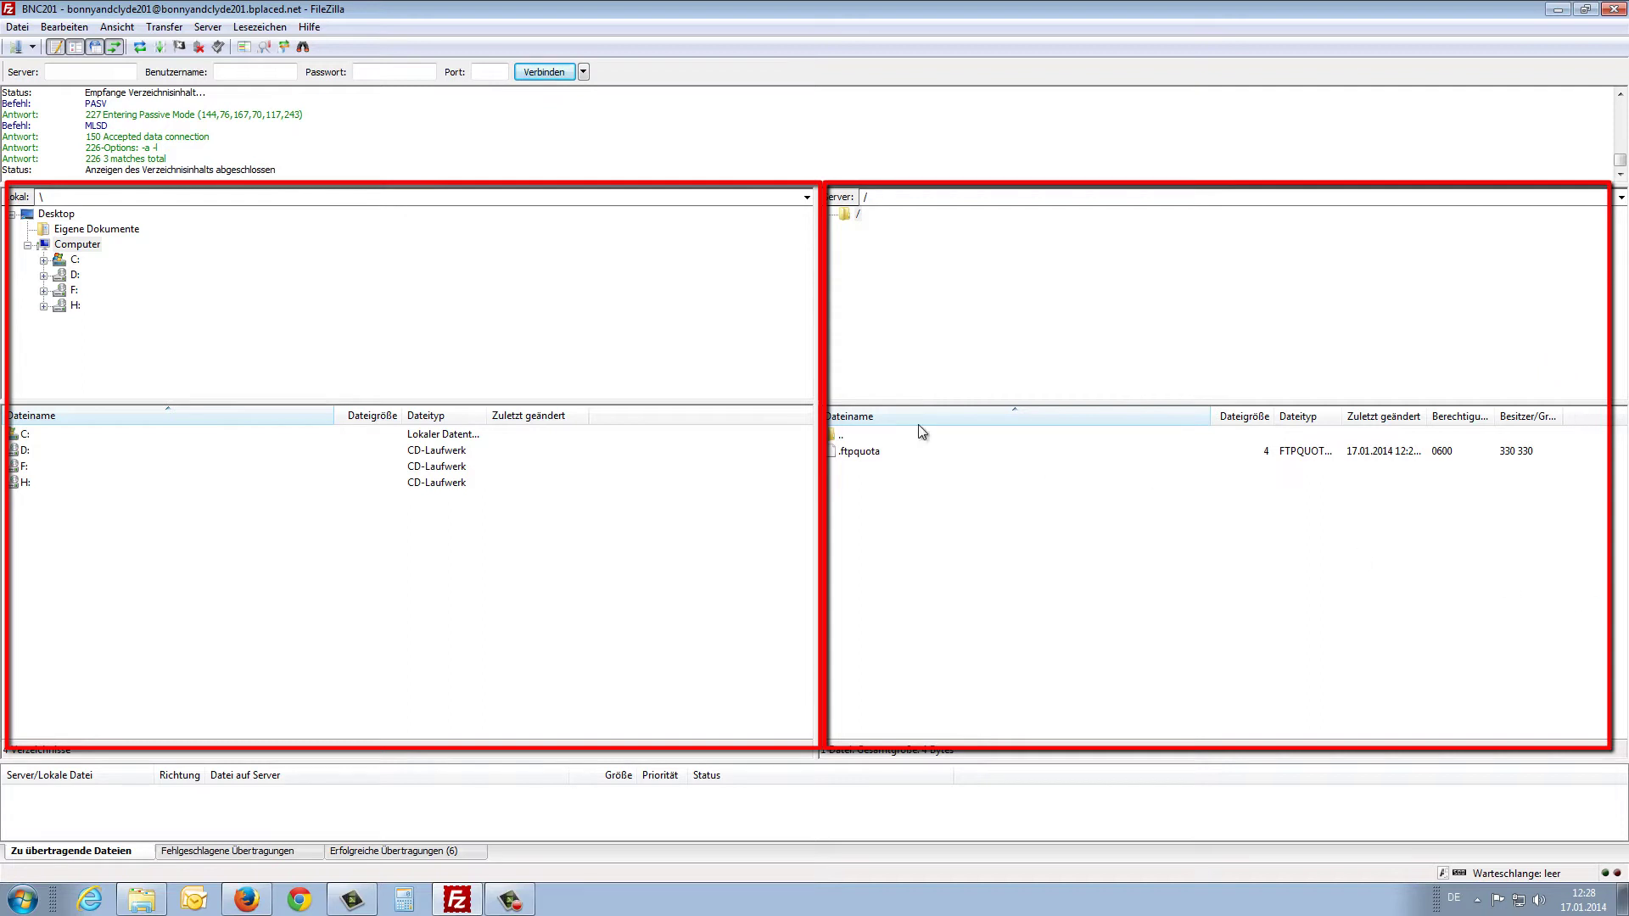
left_click(56, 214)
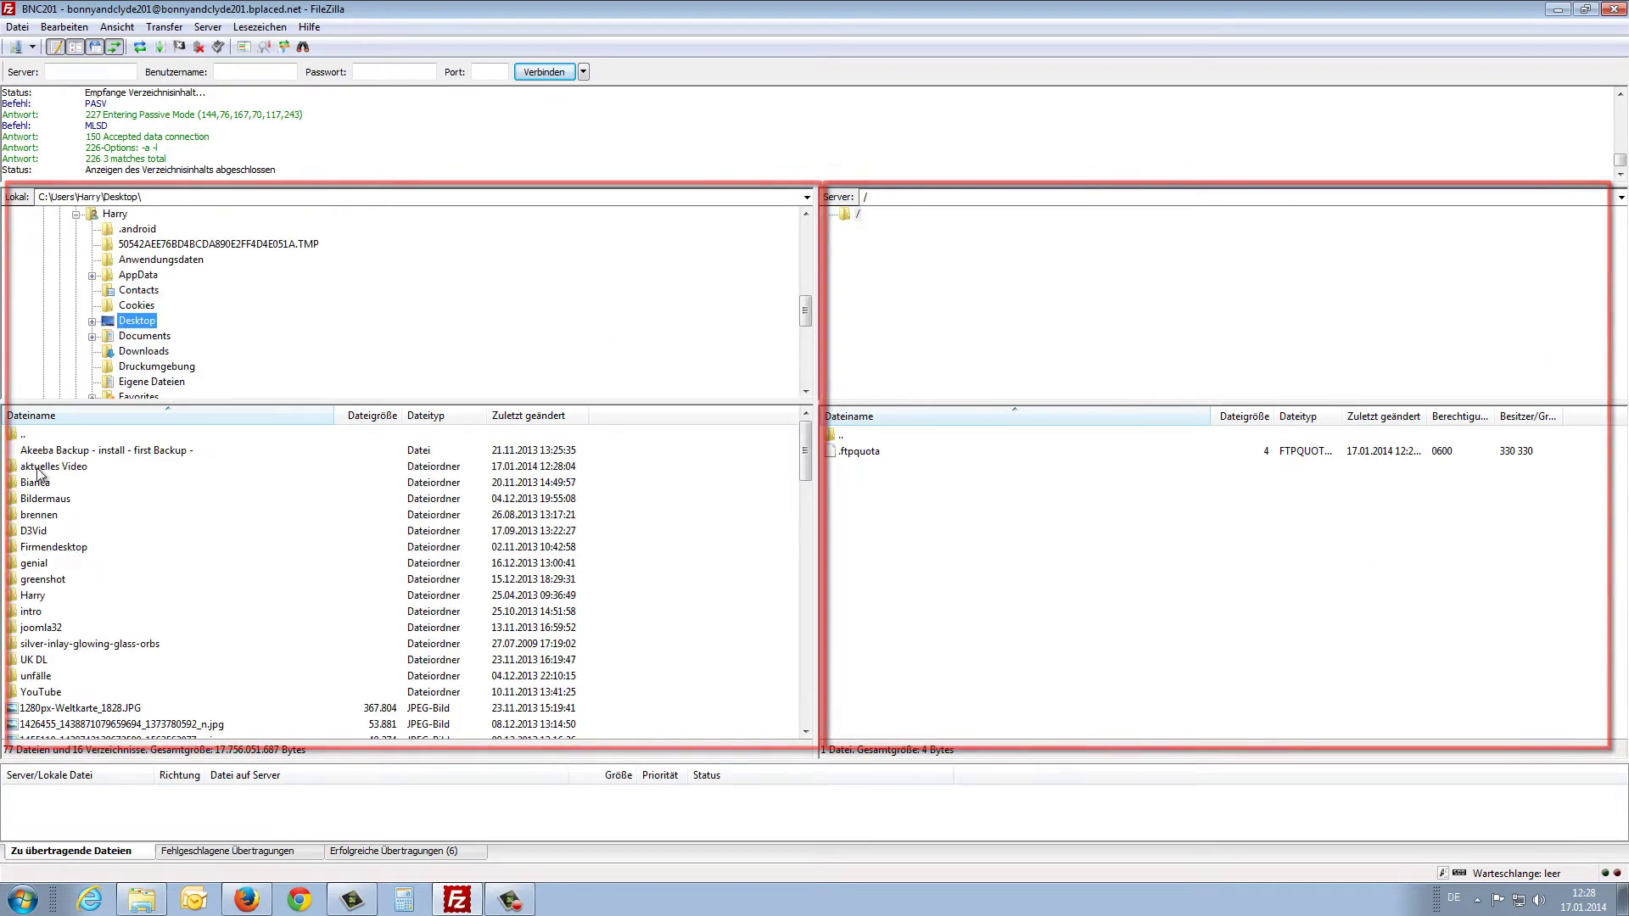
double_click(44, 468)
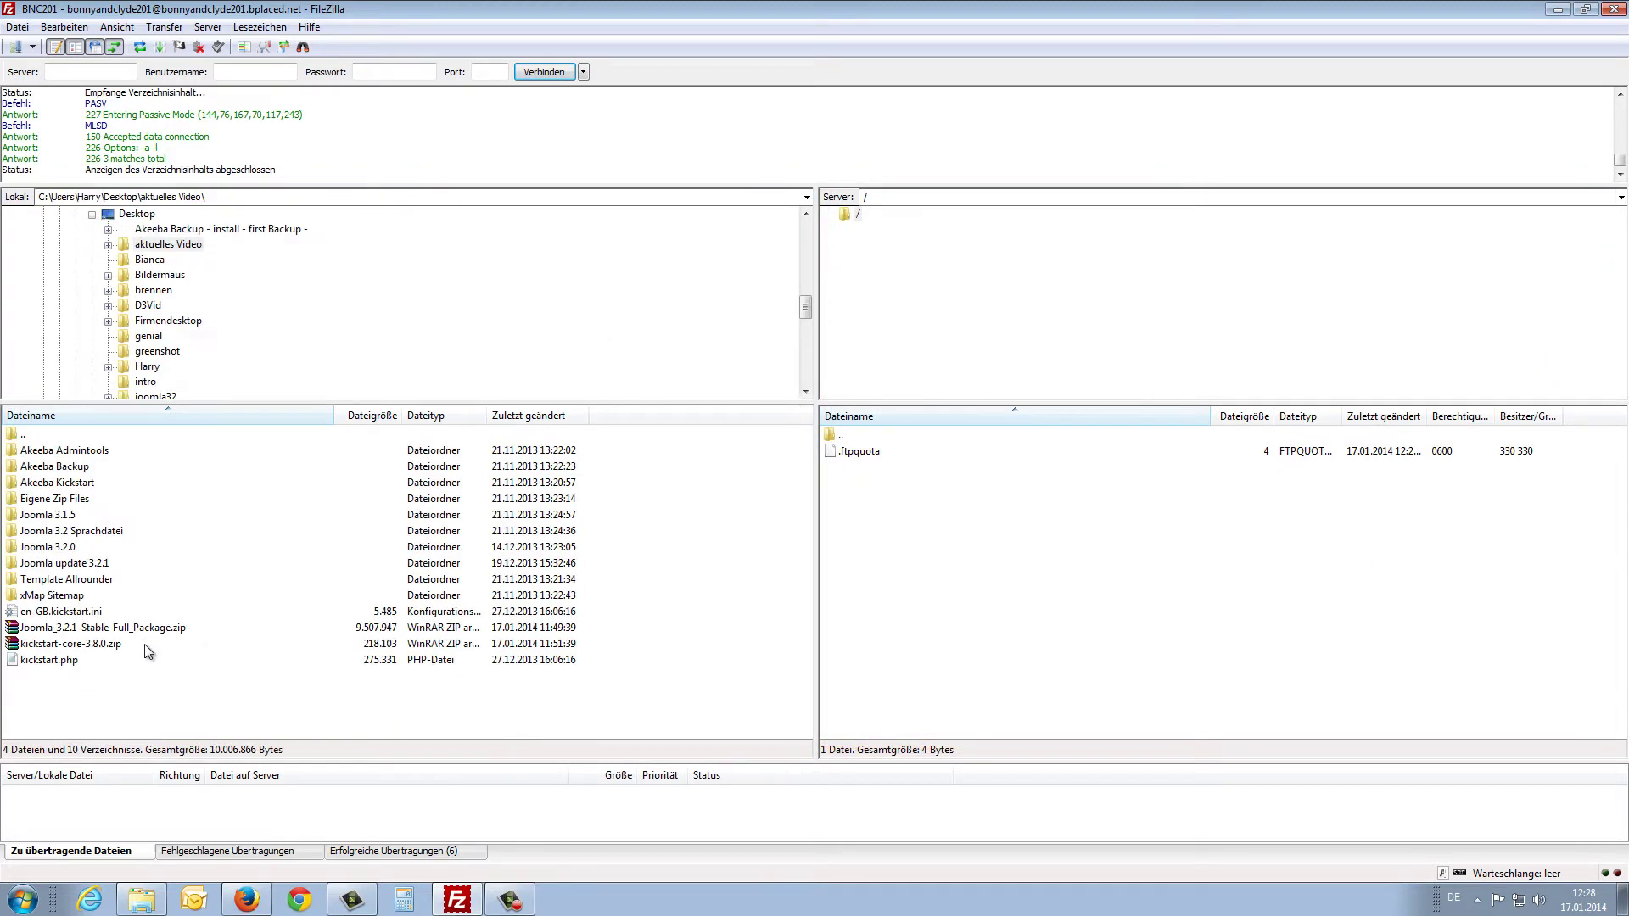
left_click(34, 615)
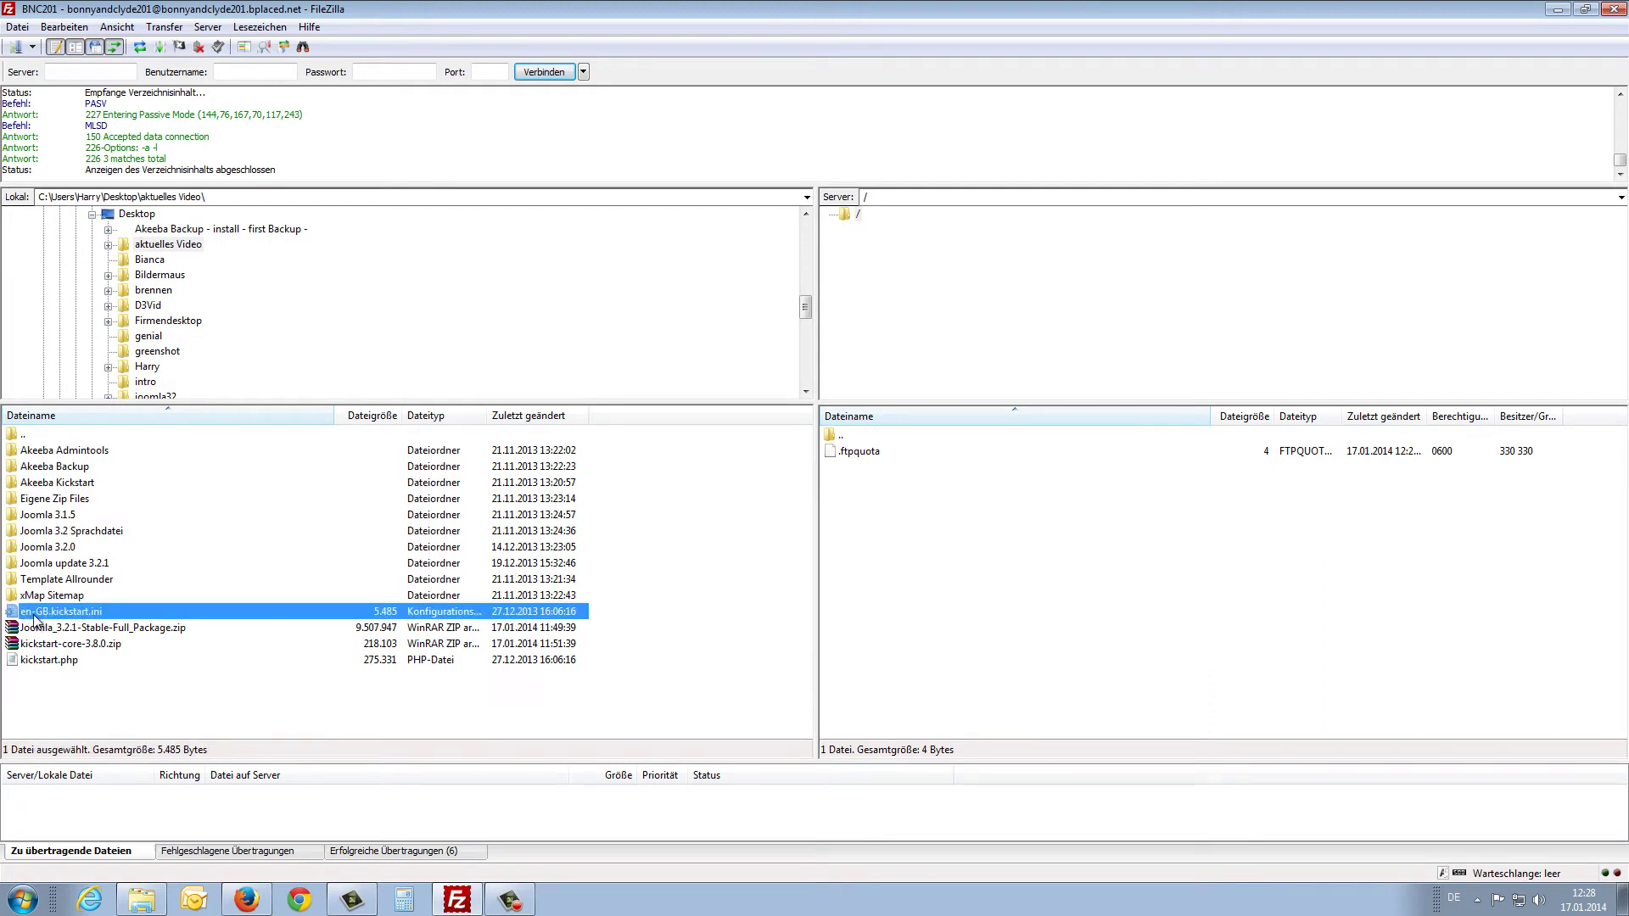
left_click(46, 633, "ctrl")
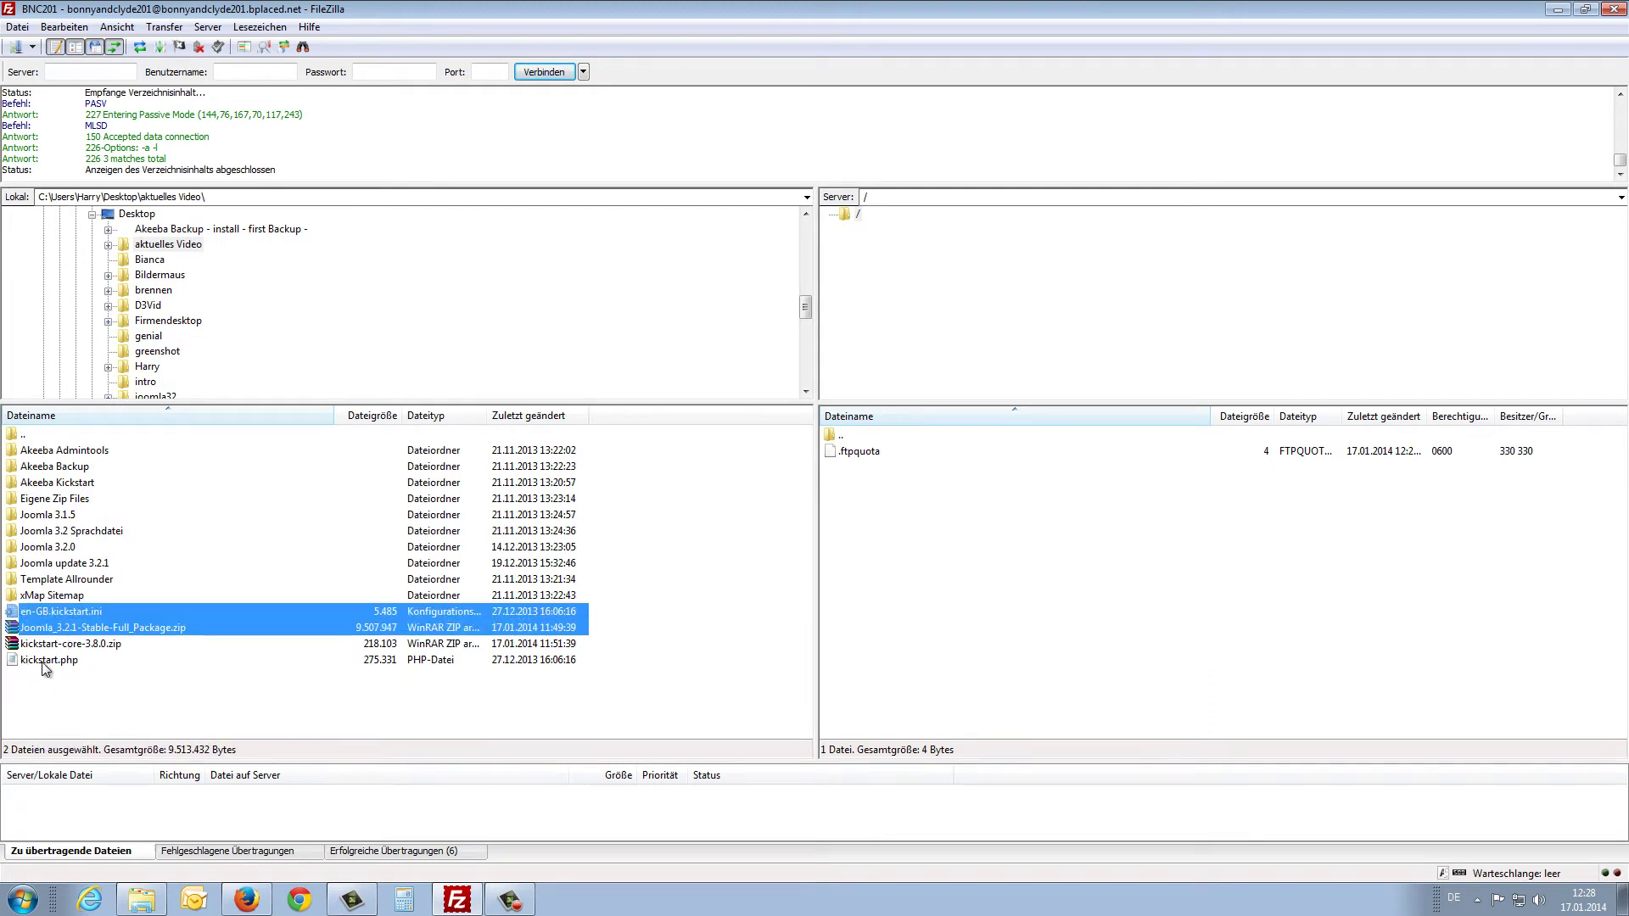
left_click(44, 663, "ctrl")
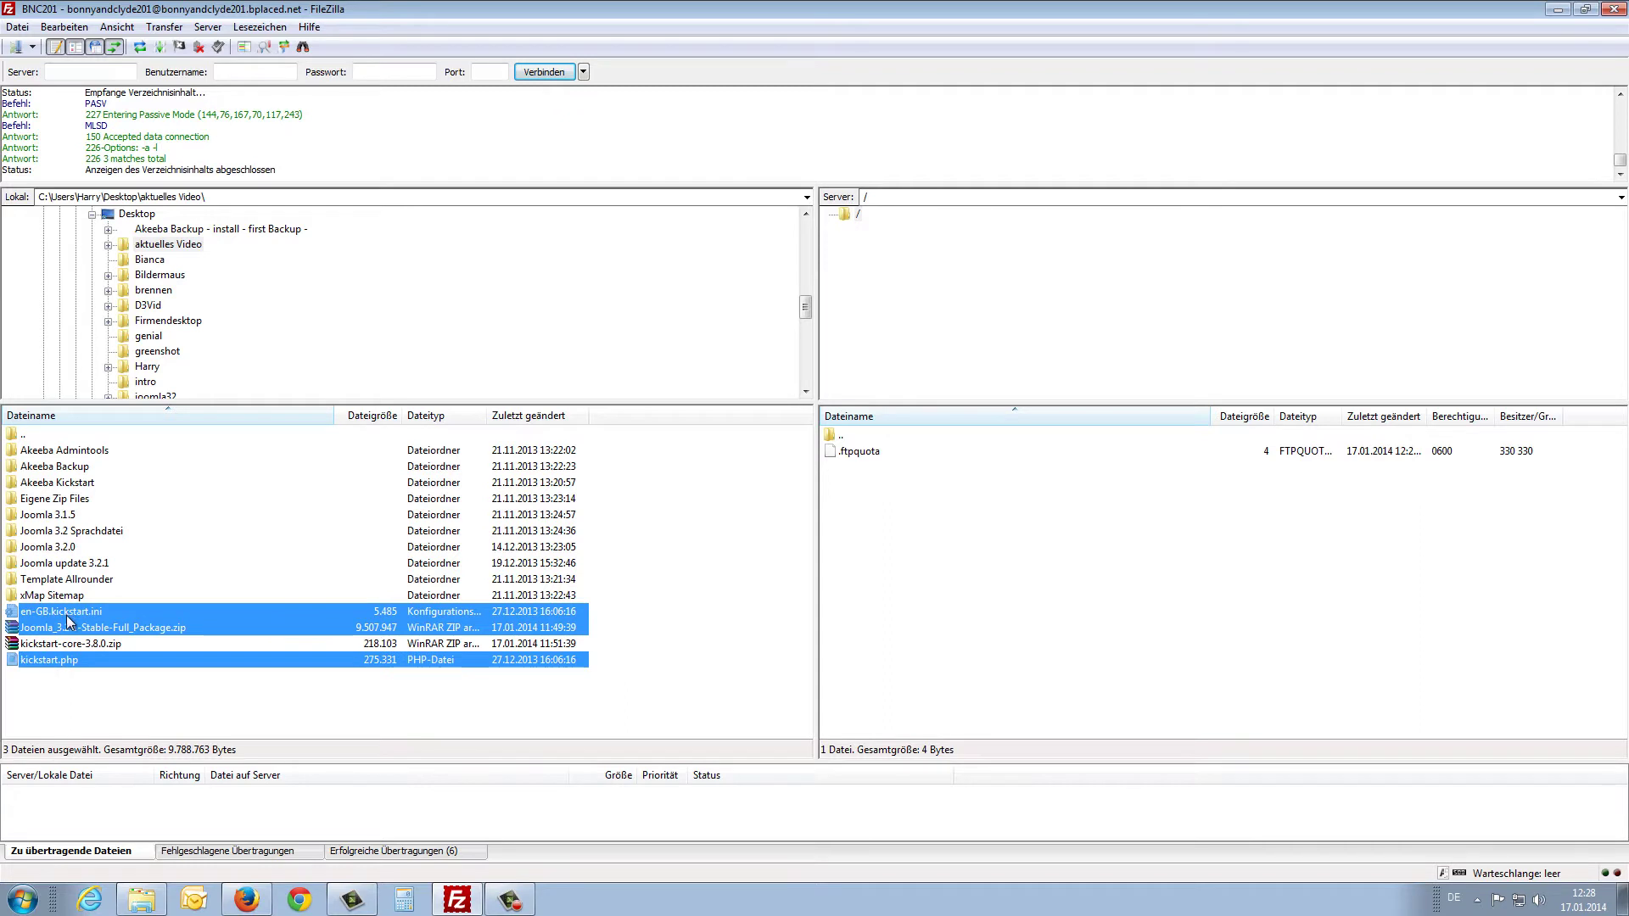
left_click_drag(69, 622, 984, 557)
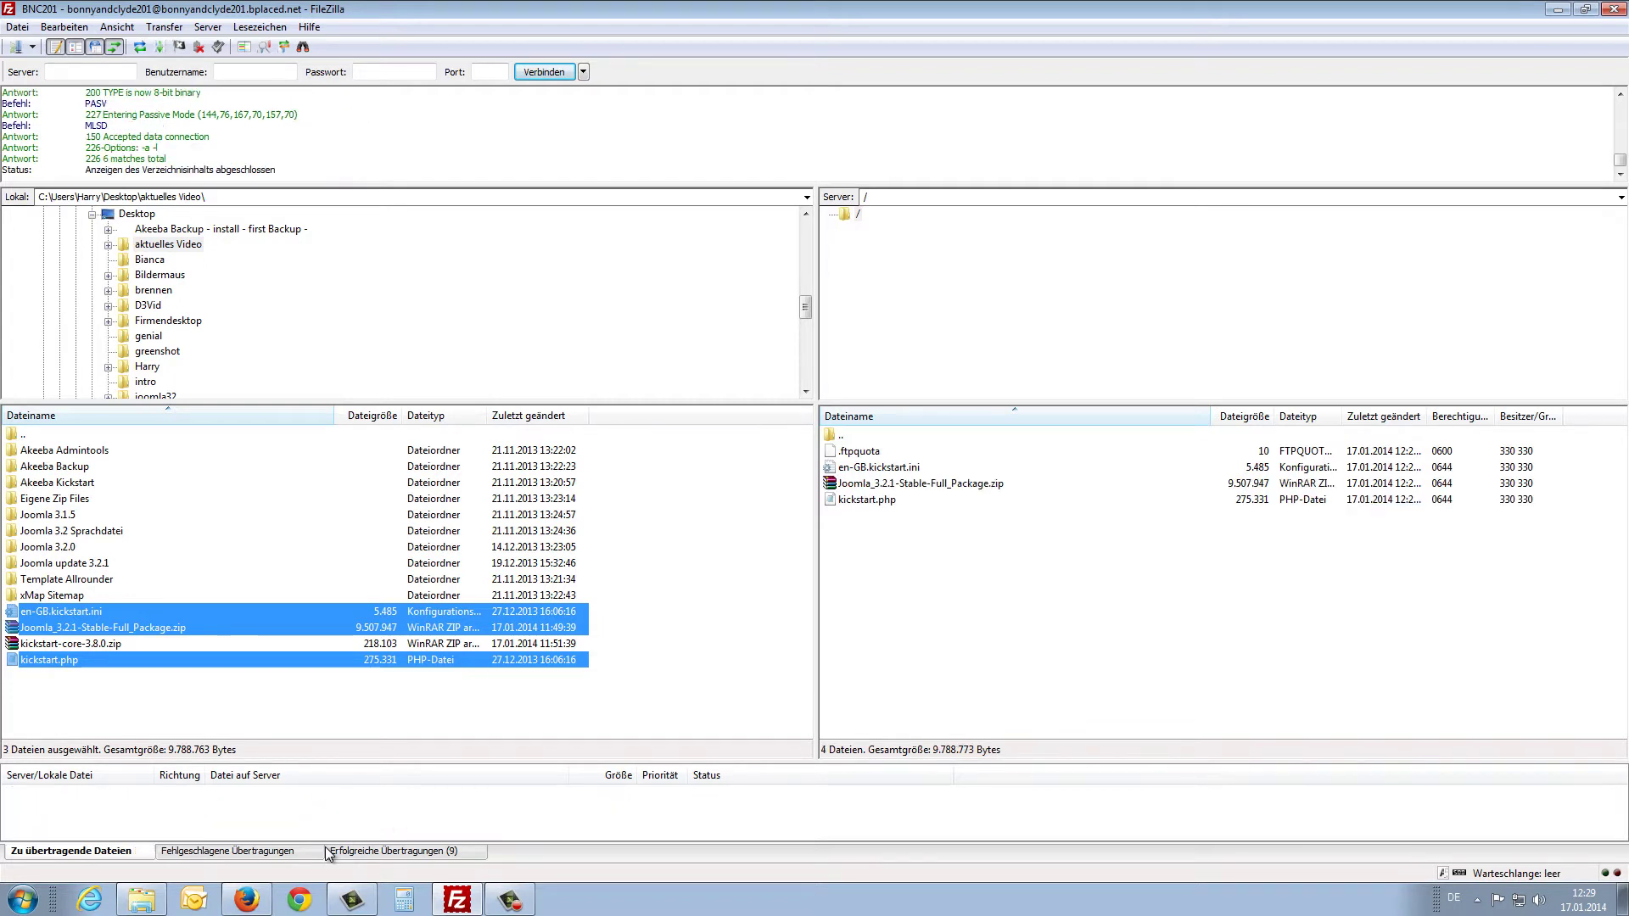
Check the three uploaded files in the remote pane, then return to Firefox.
left_click(917, 552)
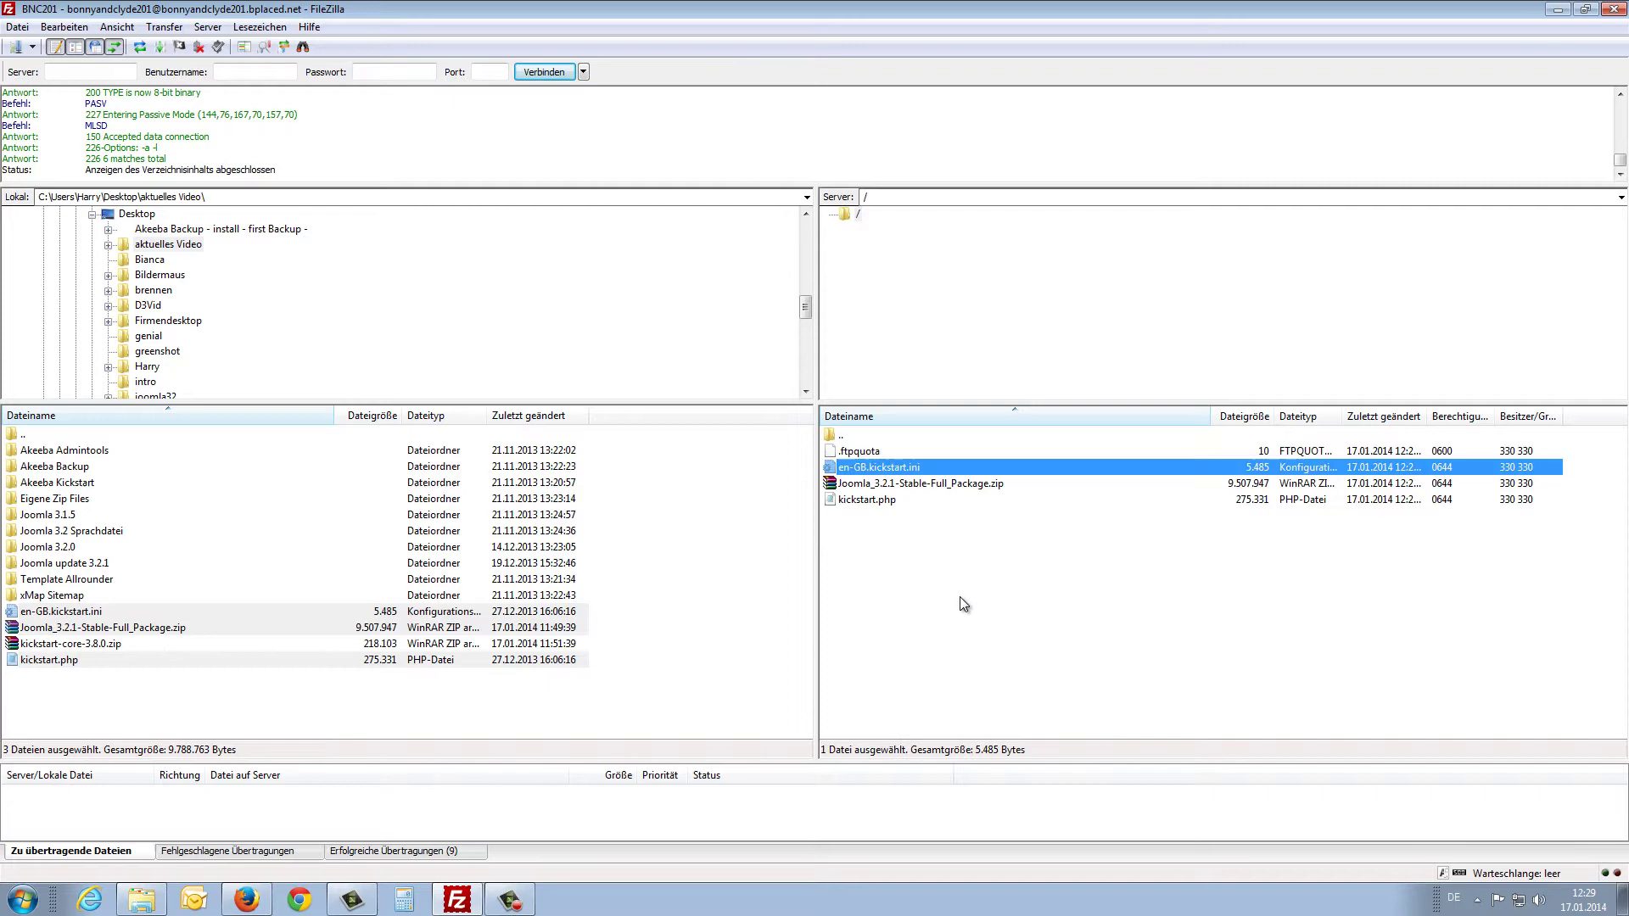
key("Down")
left_click(871, 503)
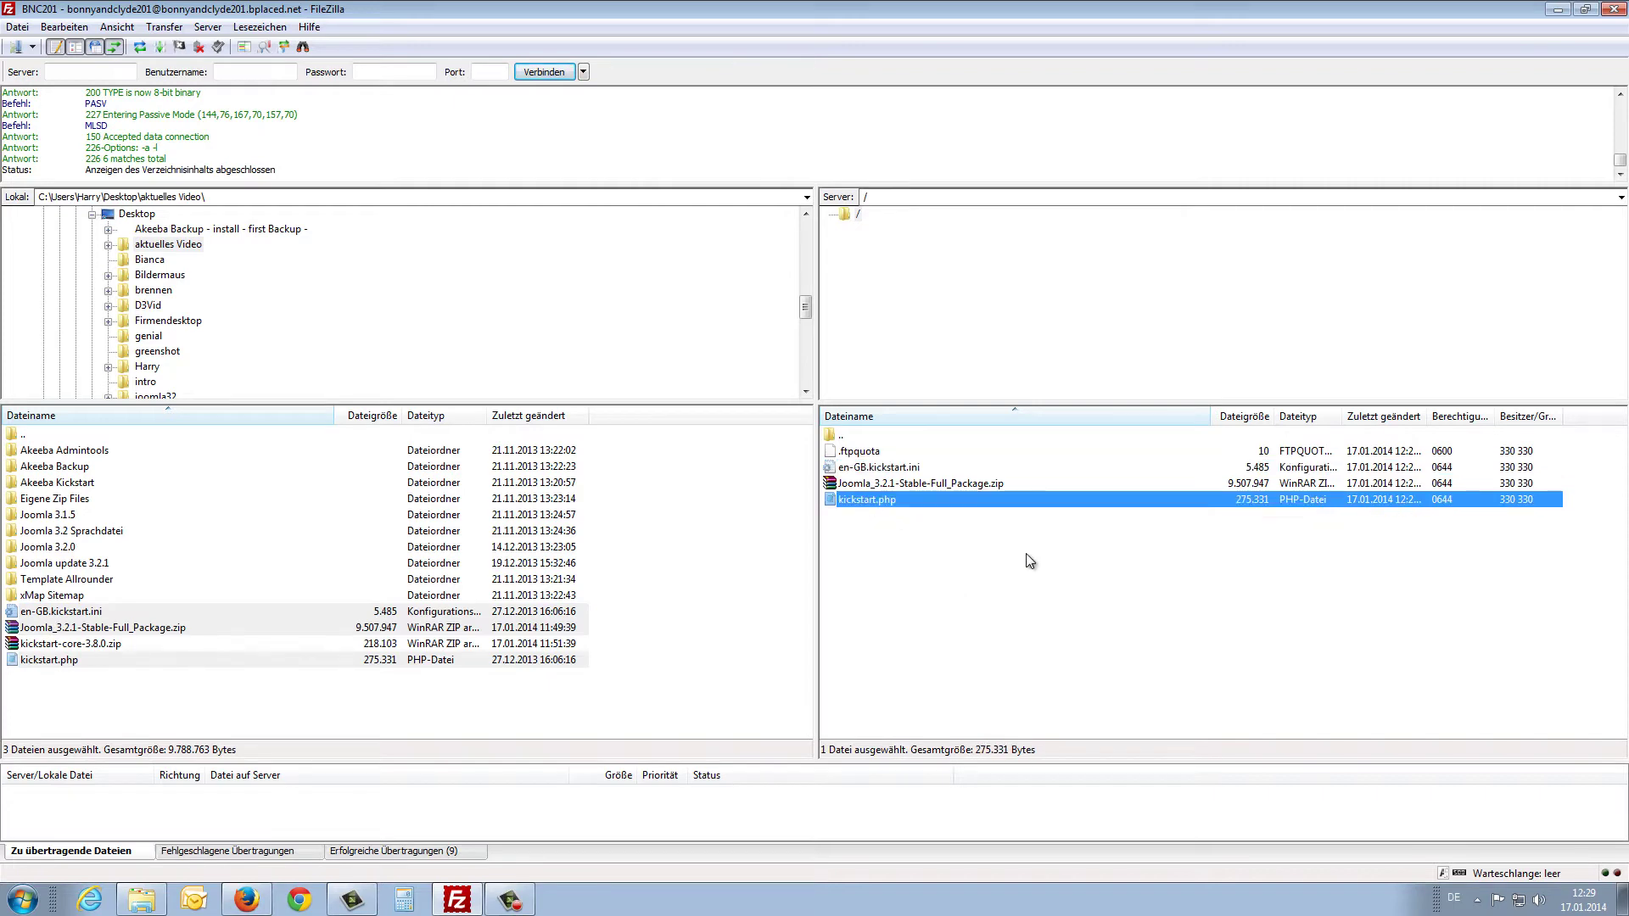
left_click(875, 486)
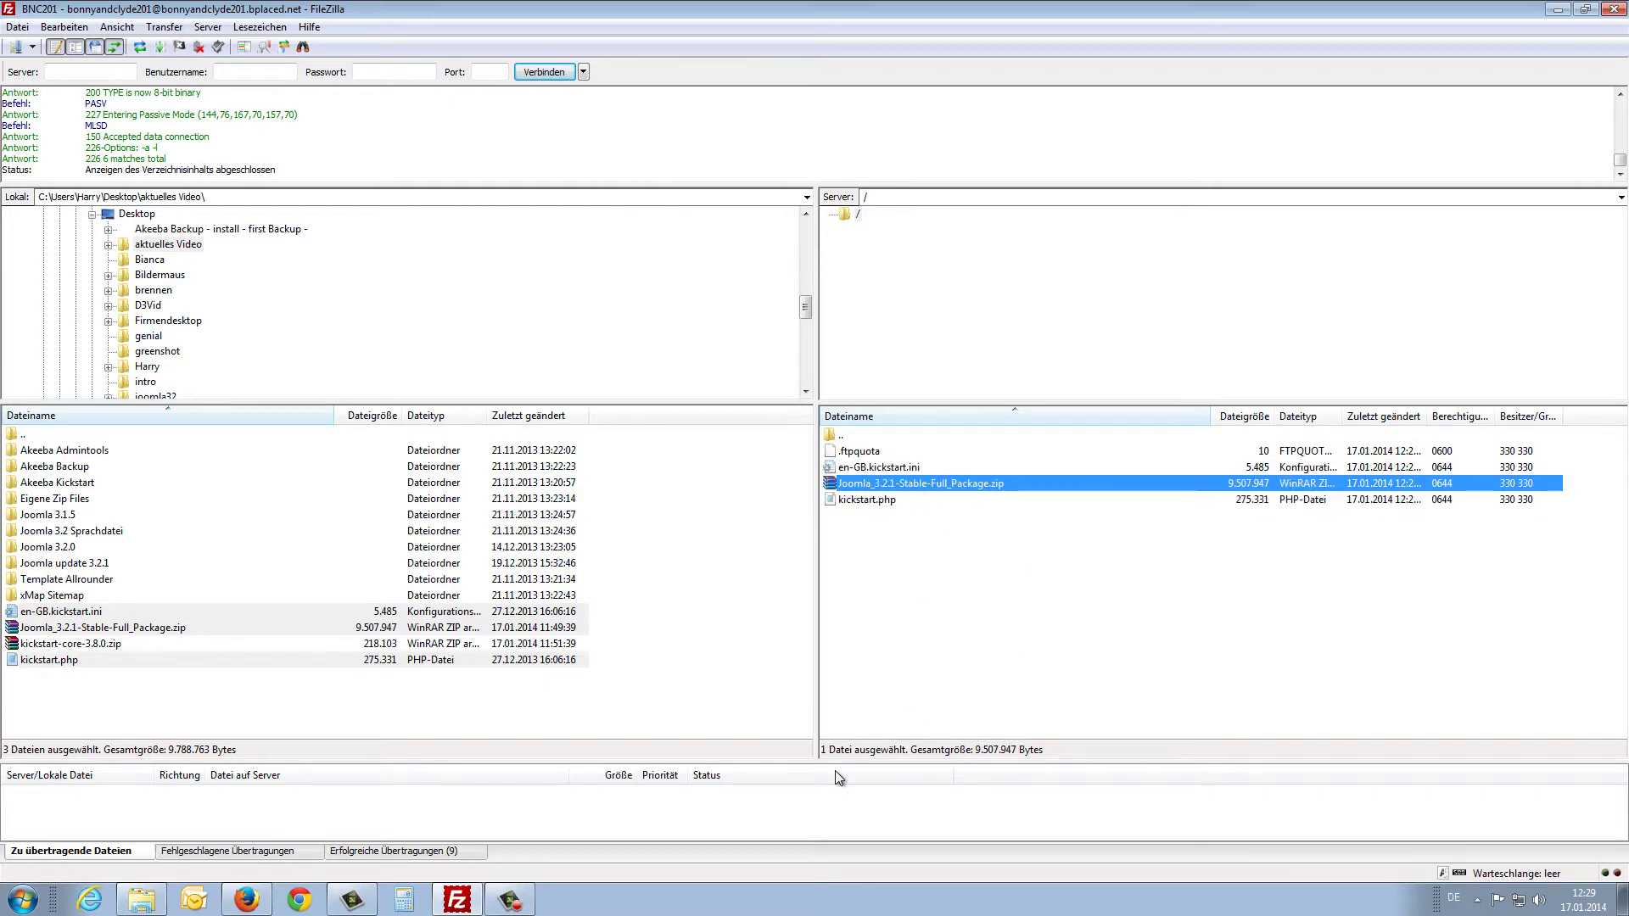
key("alt+Tab")
Load kickstart.php from the account's bplaced.net site in a new tab.
left_click(435, 49)
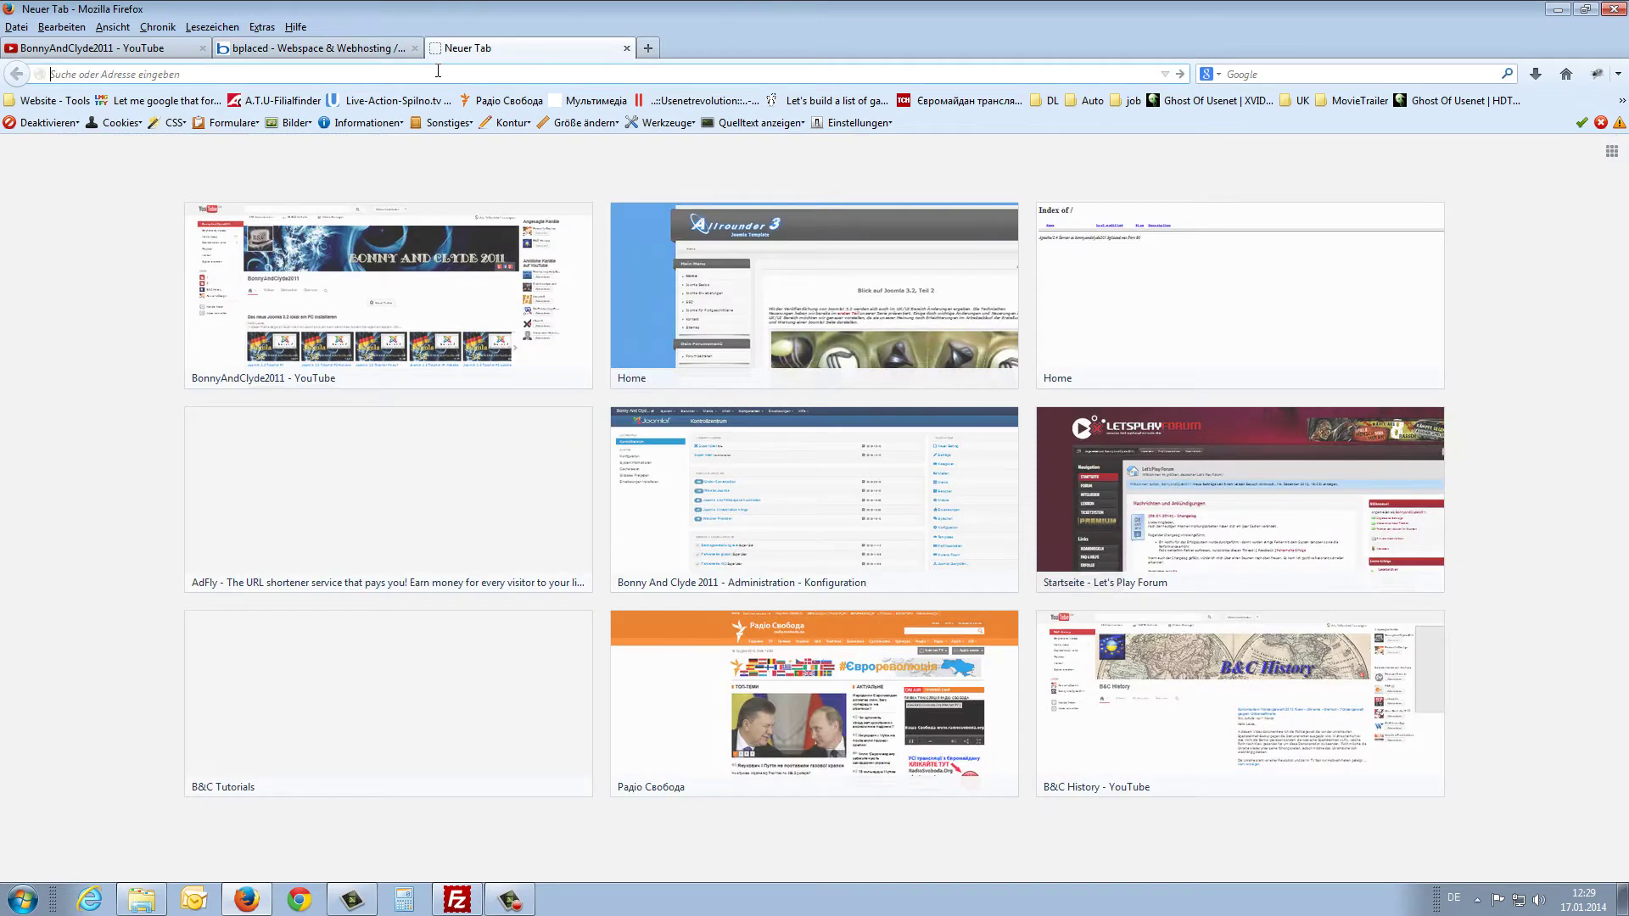
type("b")
key("BackSpace")
key("BackSpace")
key("BackSpace")
key("BackSpace")
key("BackSpace")
key("BackSpace")
key("BackSpace")
key("BackSpace")
key("BackSpace")
key("BackSpace")
key("BackSpace")
key("BackSpace")
key("BackSpace")
key("BackSpace")
key("BackSpace")
key("BackSpace")
key("BackSpace")
key("BackSpace")
key("BackSpace")
key("BackSpace")
type("onnyandclyde201.bplaced.net/kickstart")
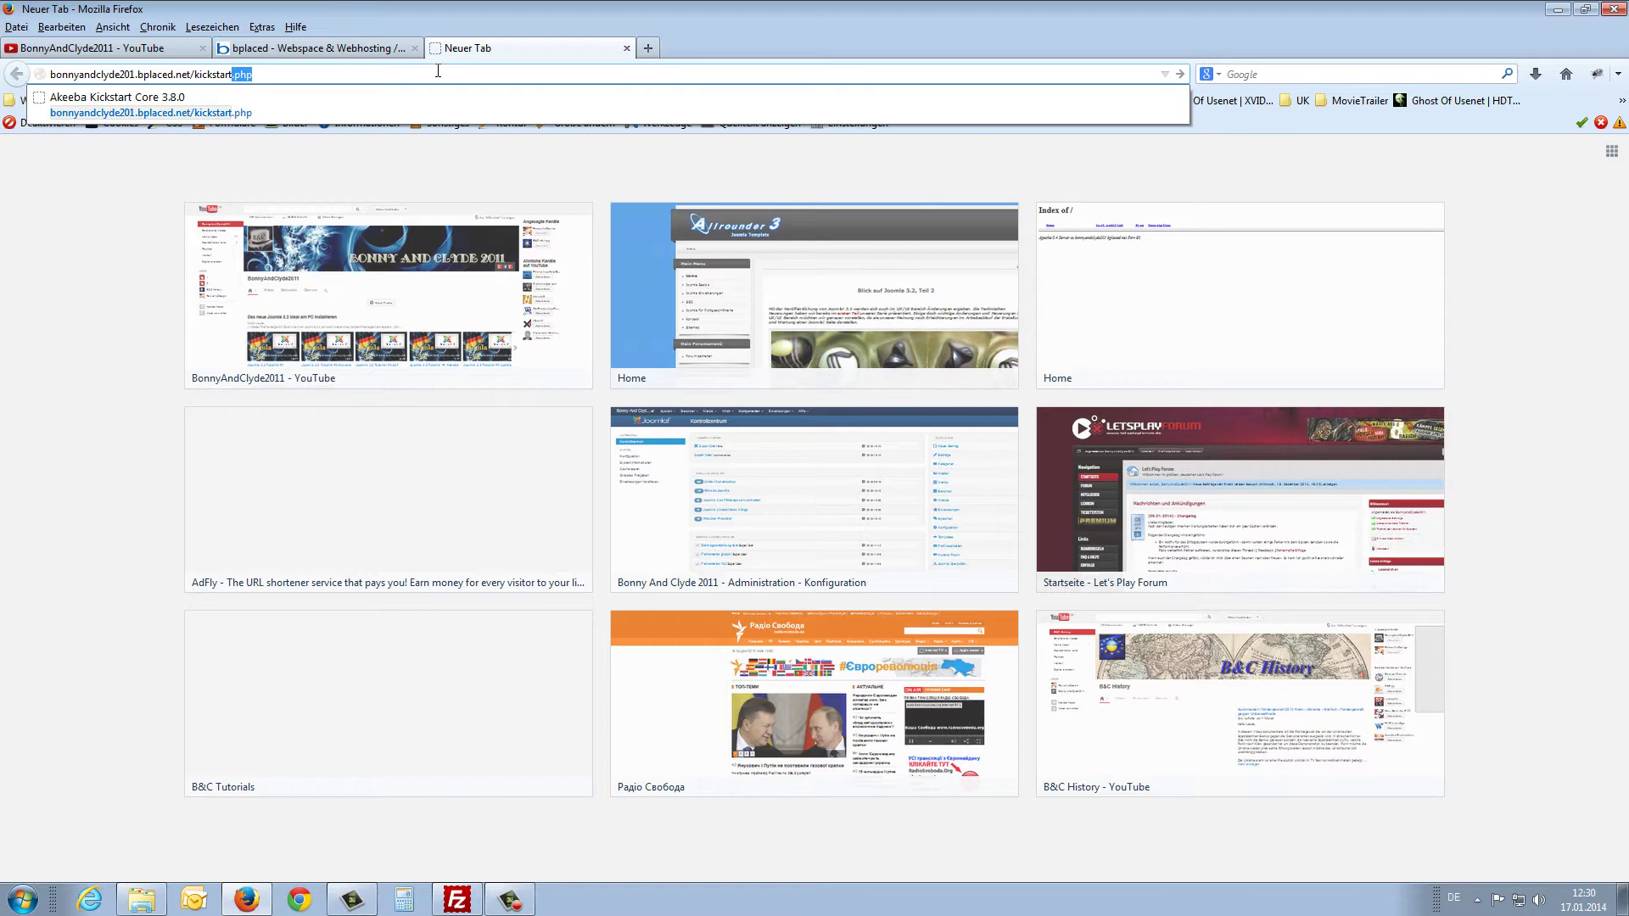
key("Return")
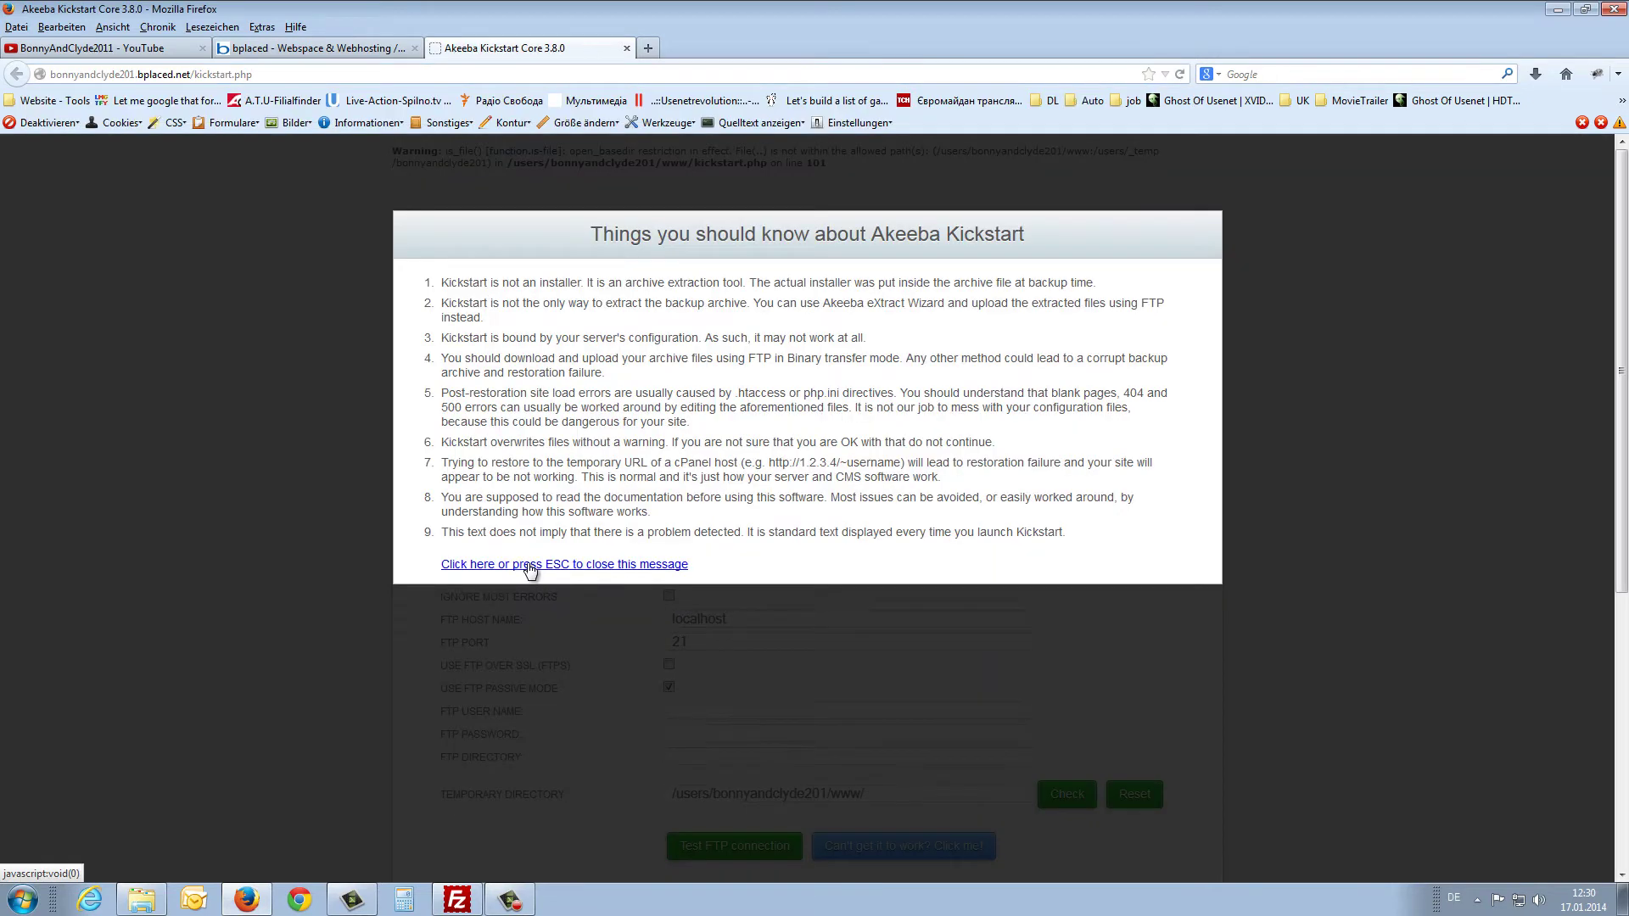
Dismiss the Kickstart notice and start extracting the Joomla 3.2.1 archive.
left_click(529, 565)
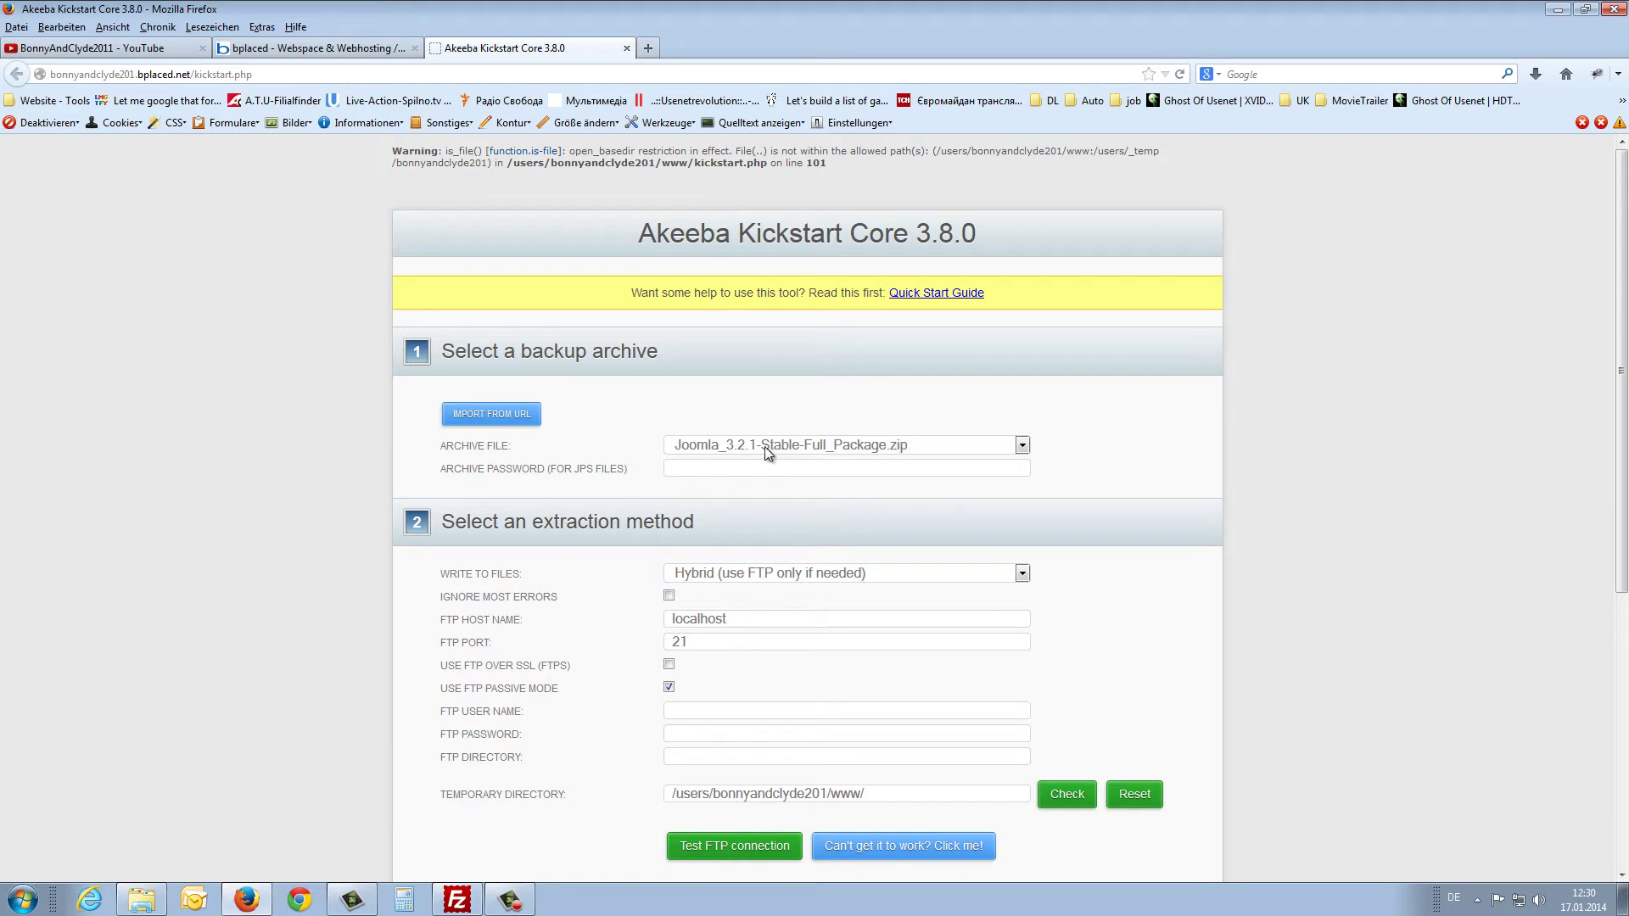
scroll(363, 420, "down", 5)
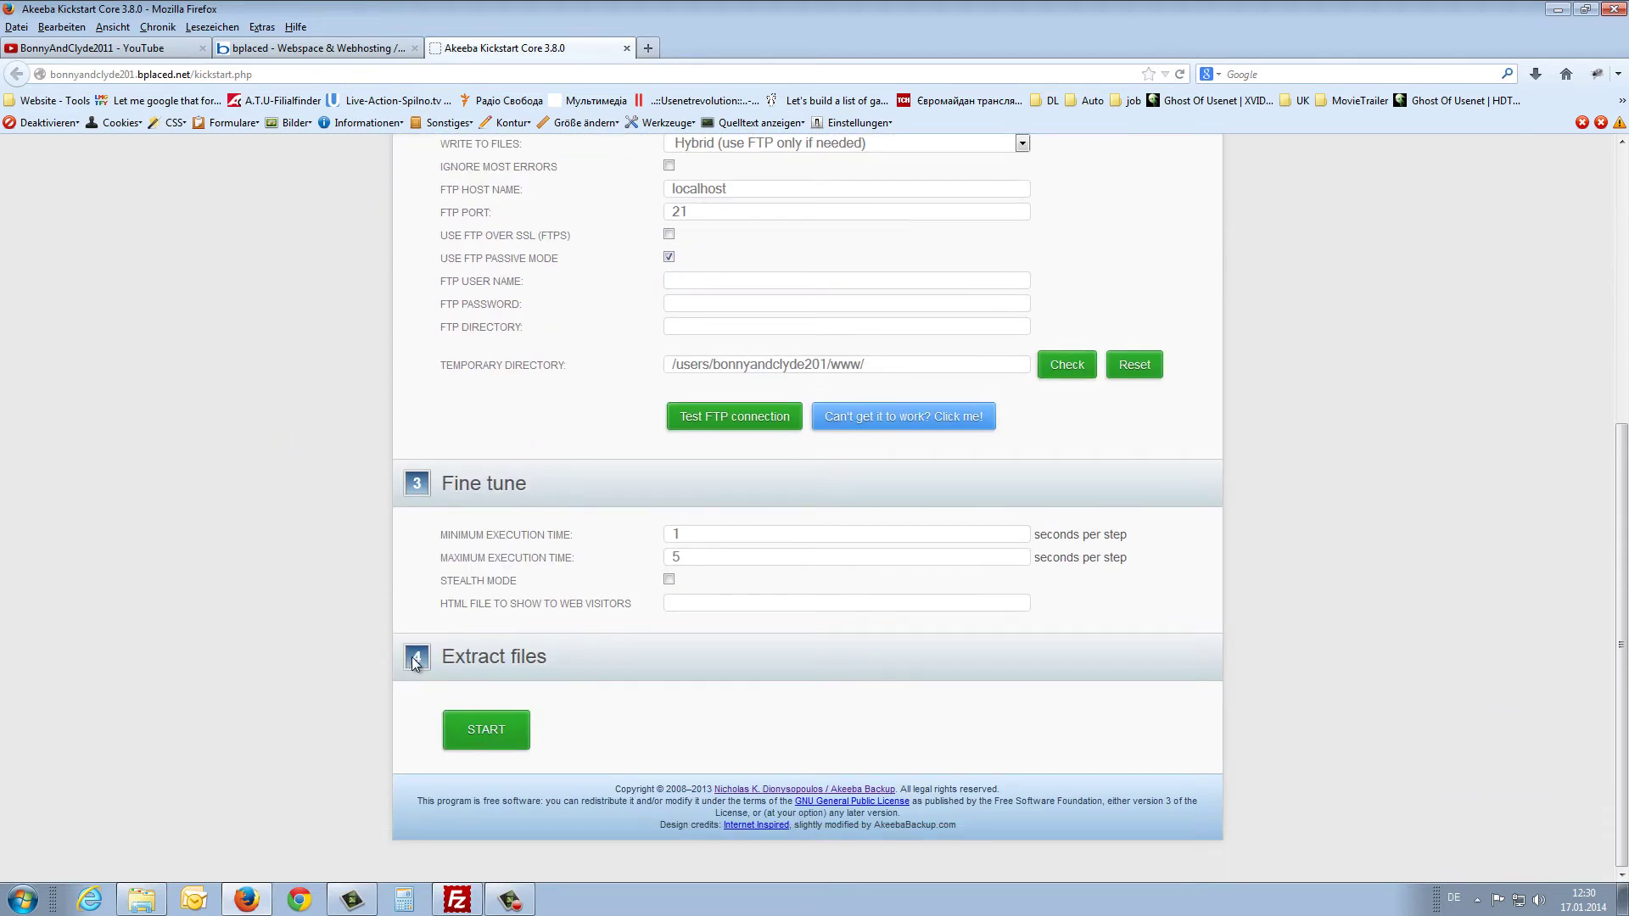
mouse_move(449, 656)
left_mouse_down()
mouse_move(564, 659)
mouse_move(438, 659)
left_mouse_up()
left_click(572, 661)
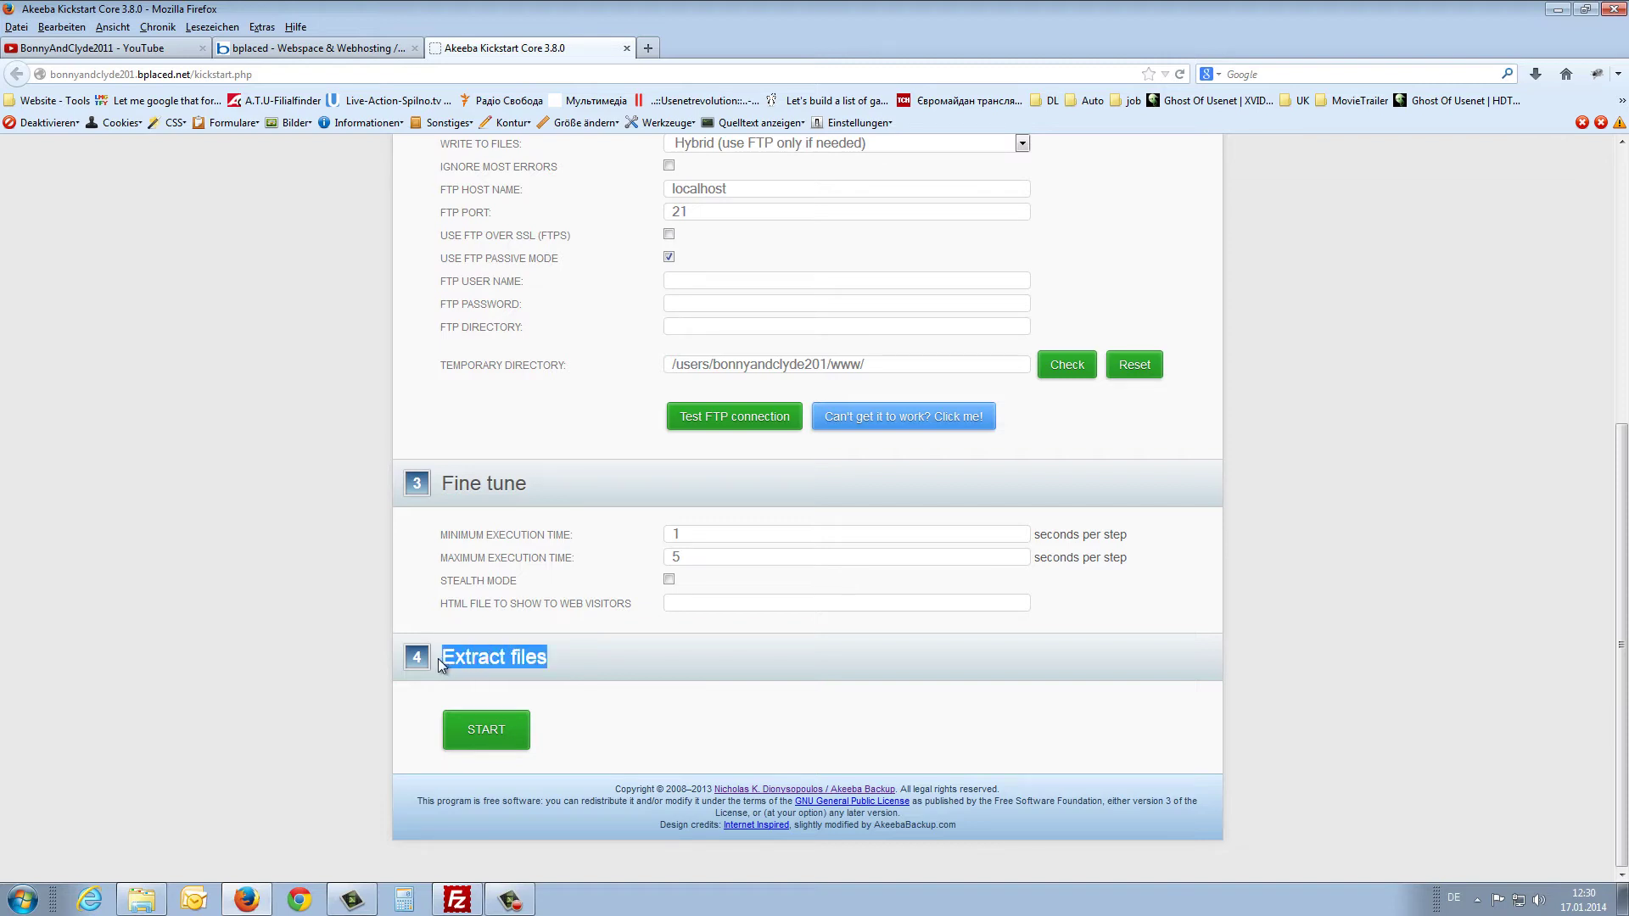
left_click(488, 732)
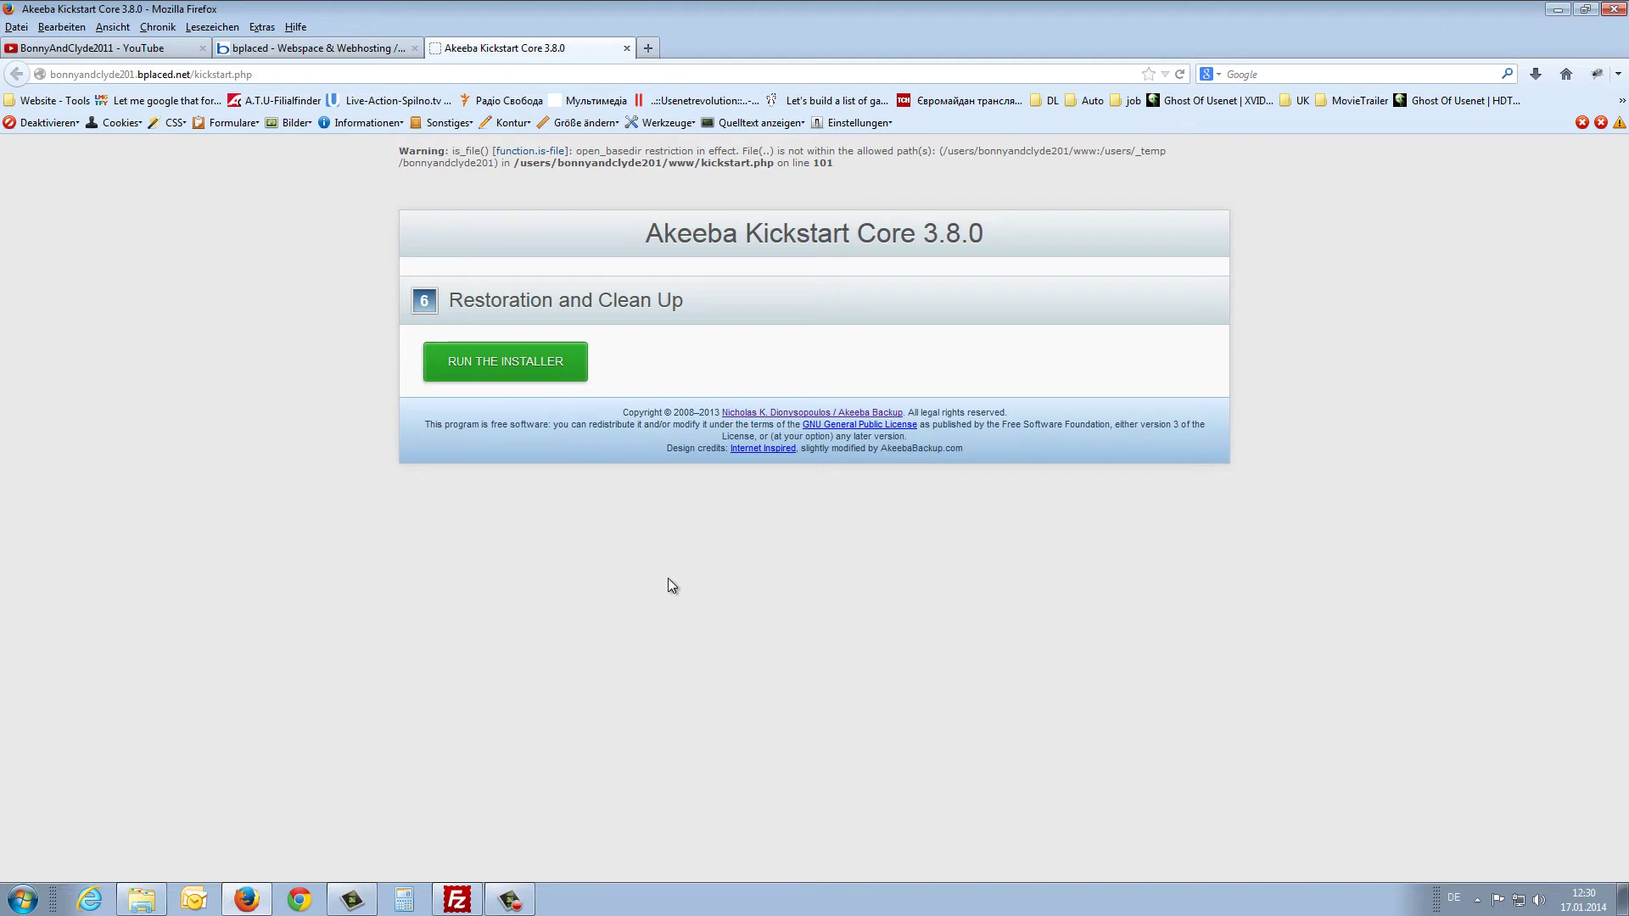
Launch the Joomla installer and set its language to English (United States).
left_click(455, 363)
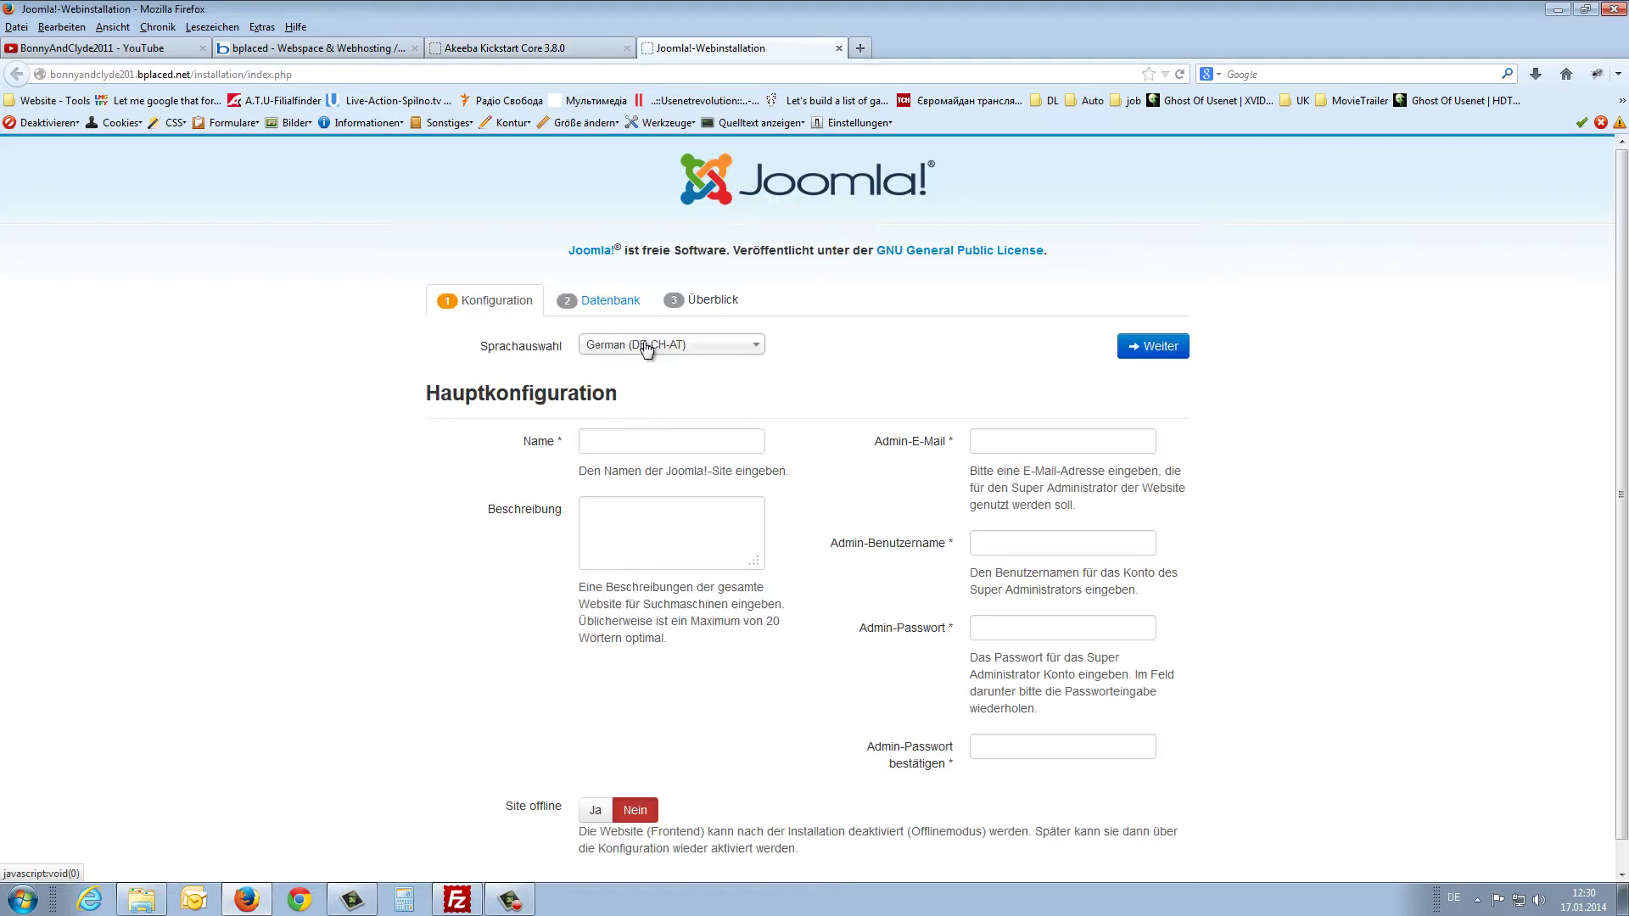
left_click(647, 345)
scroll(752, 451, "up", 4)
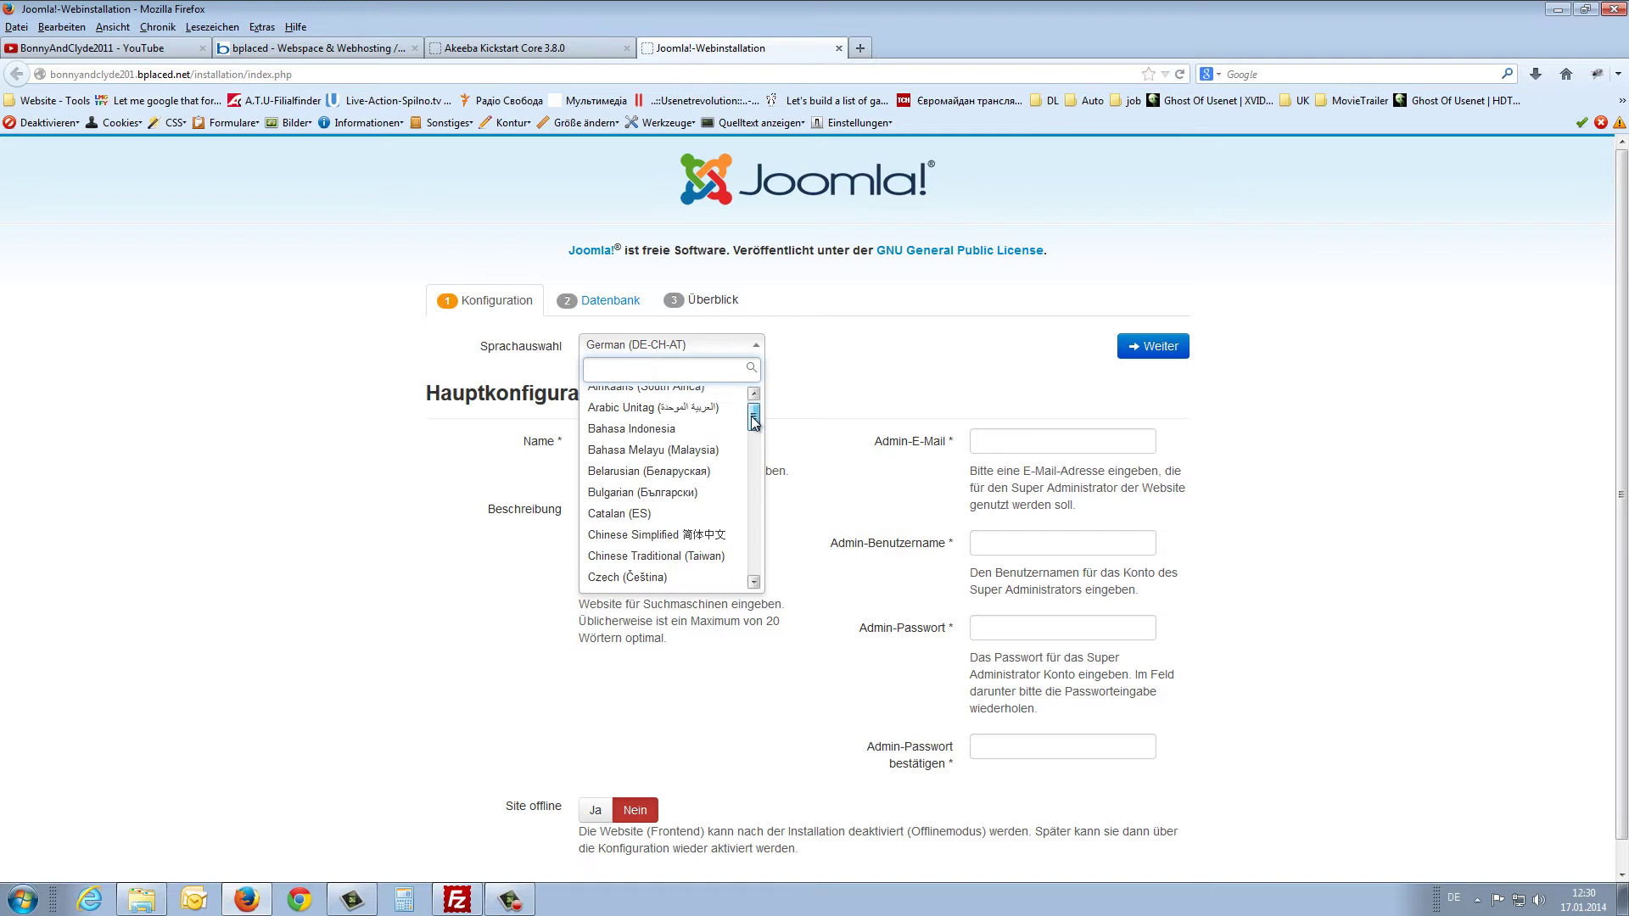
scroll(666, 513, "down", 3)
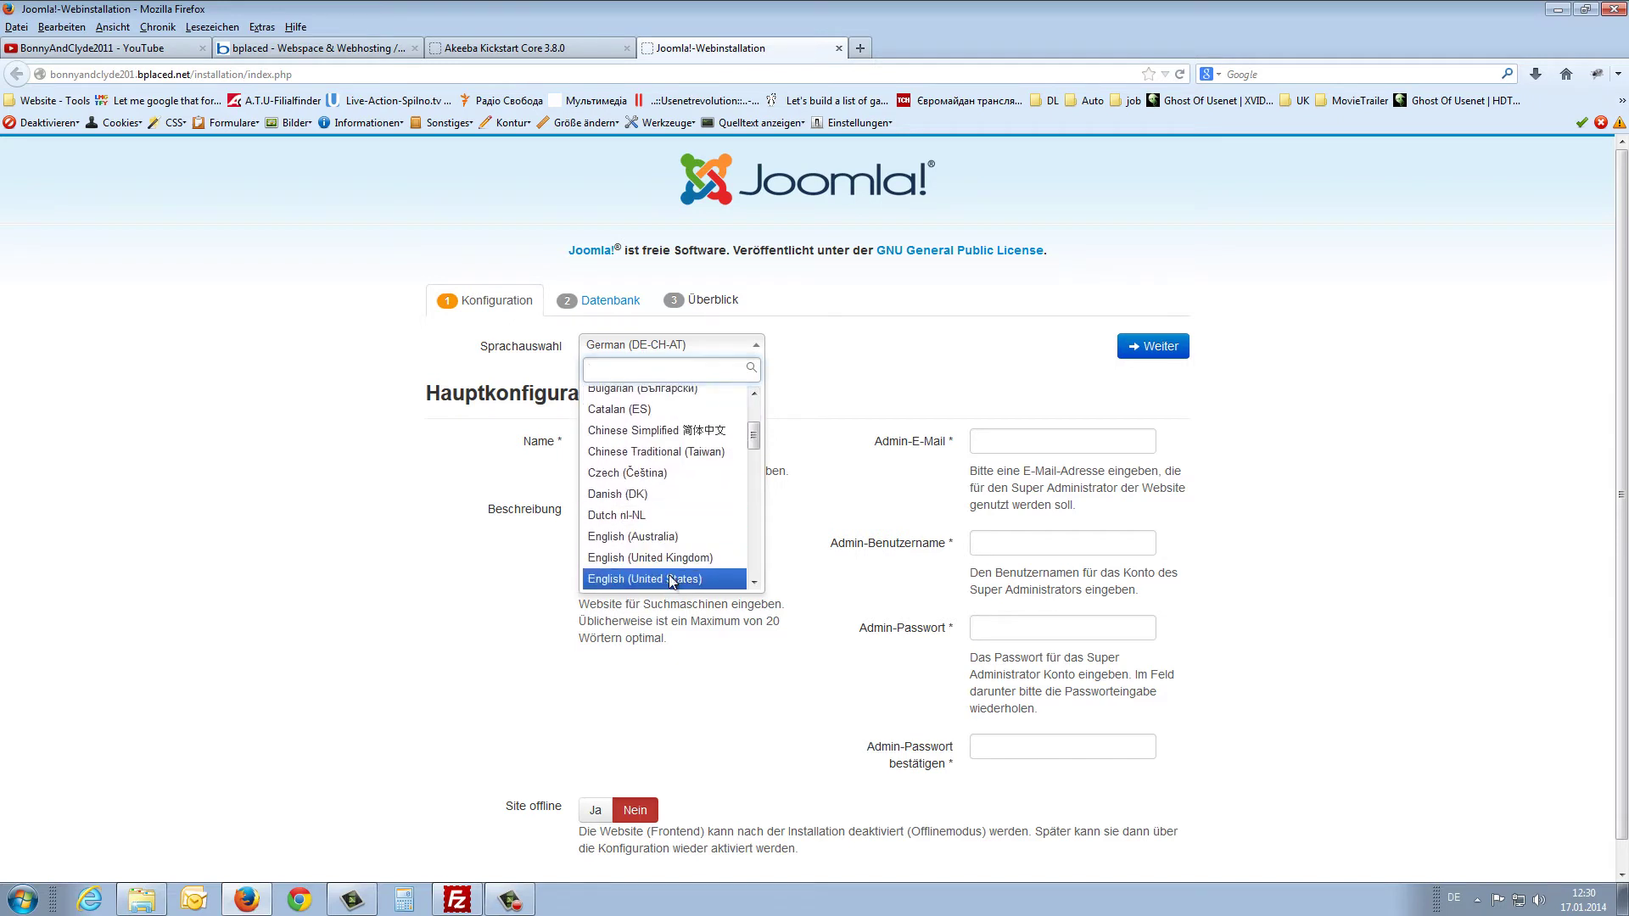
left_click(670, 581)
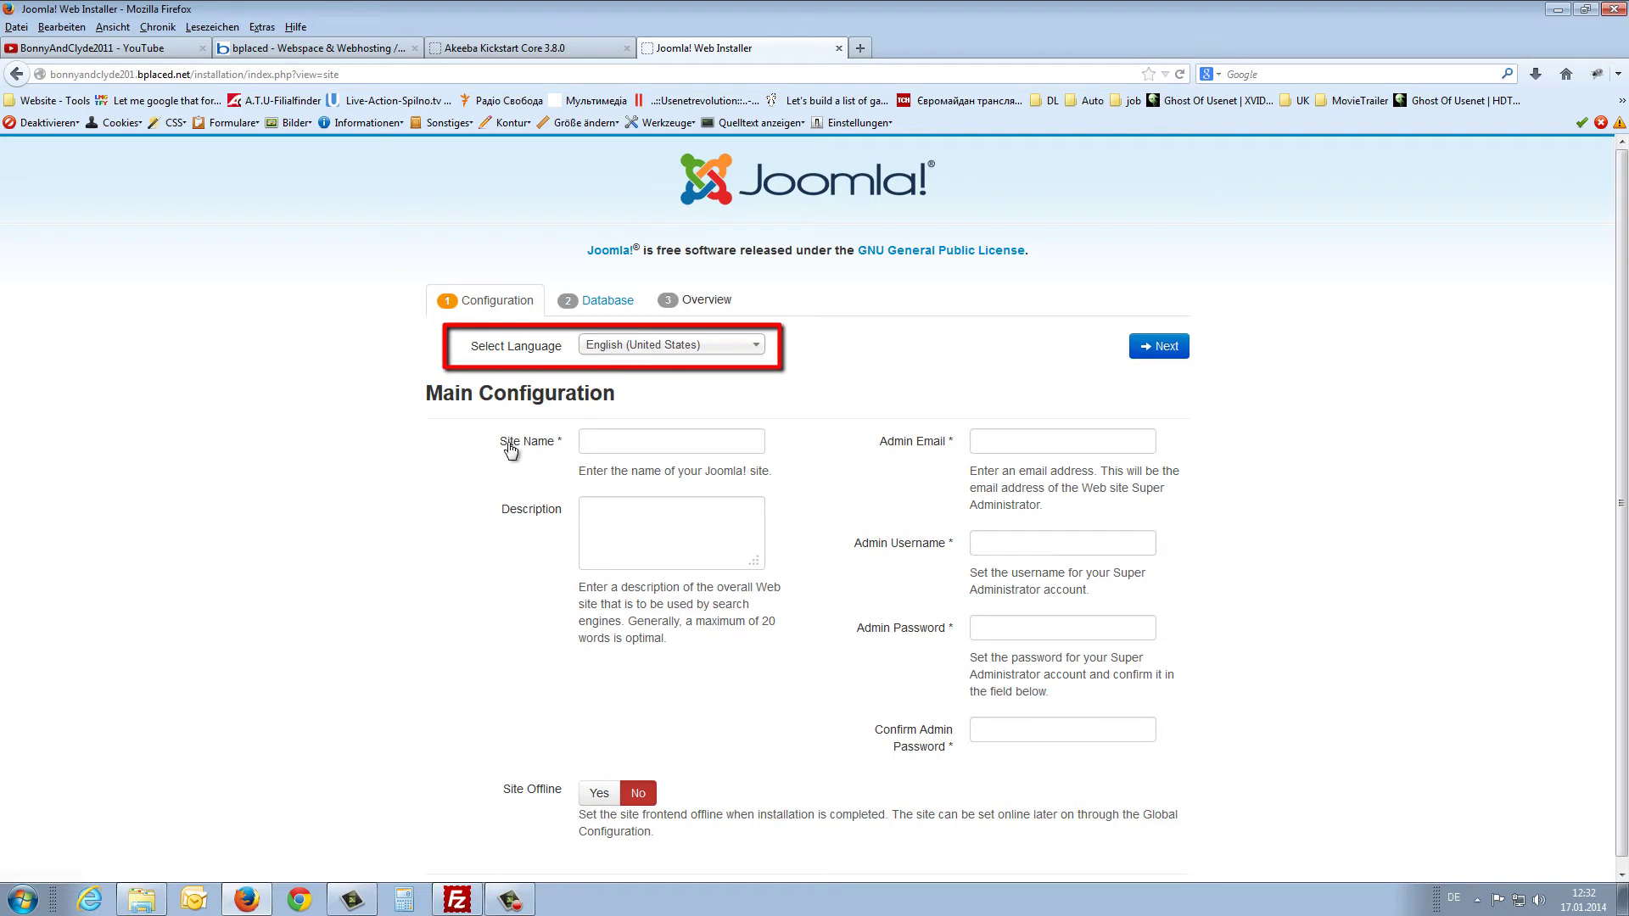
Enter site name 'Joomla 3', the admin e-mail, username and password, then continue.
left_click(611, 440)
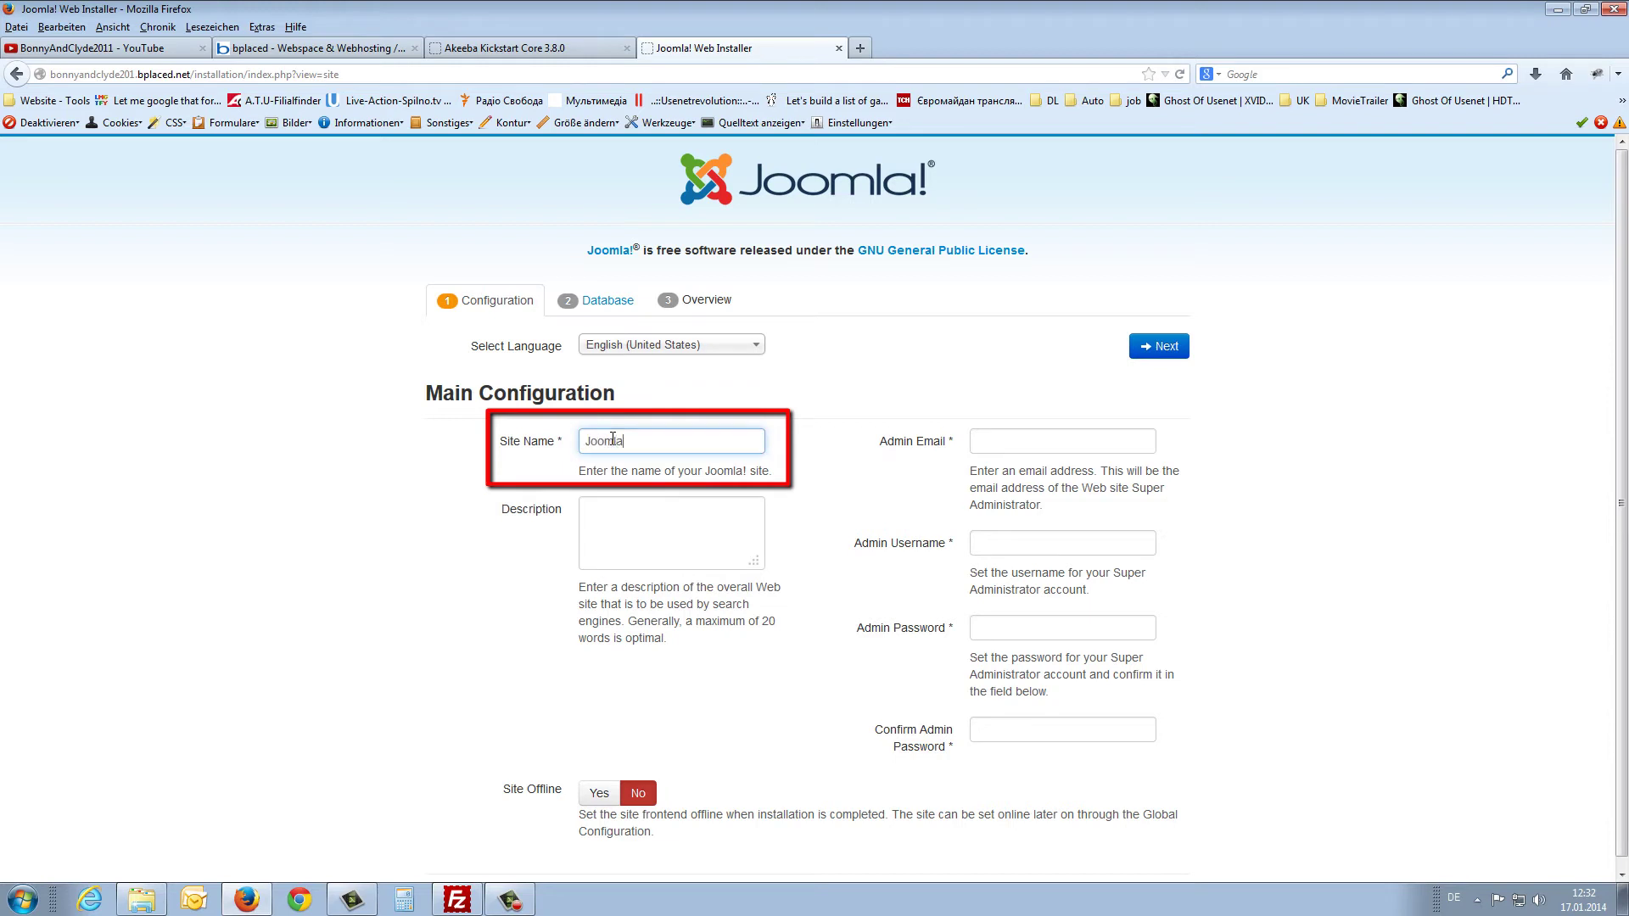
type("Joomla 3.2.1 EN")
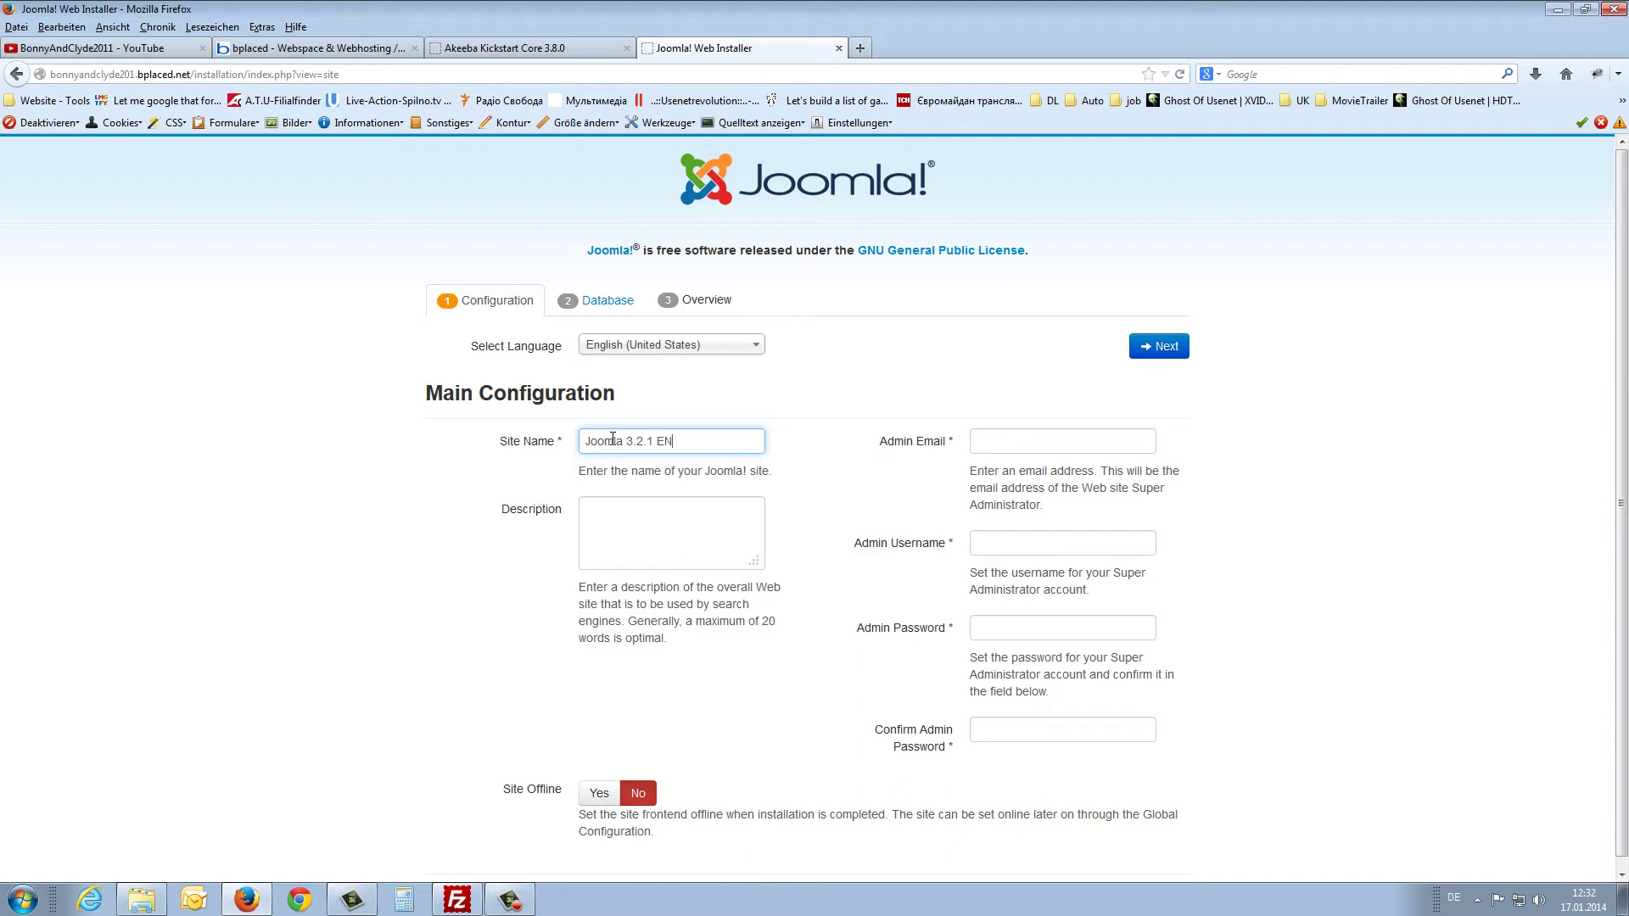
left_click(638, 536)
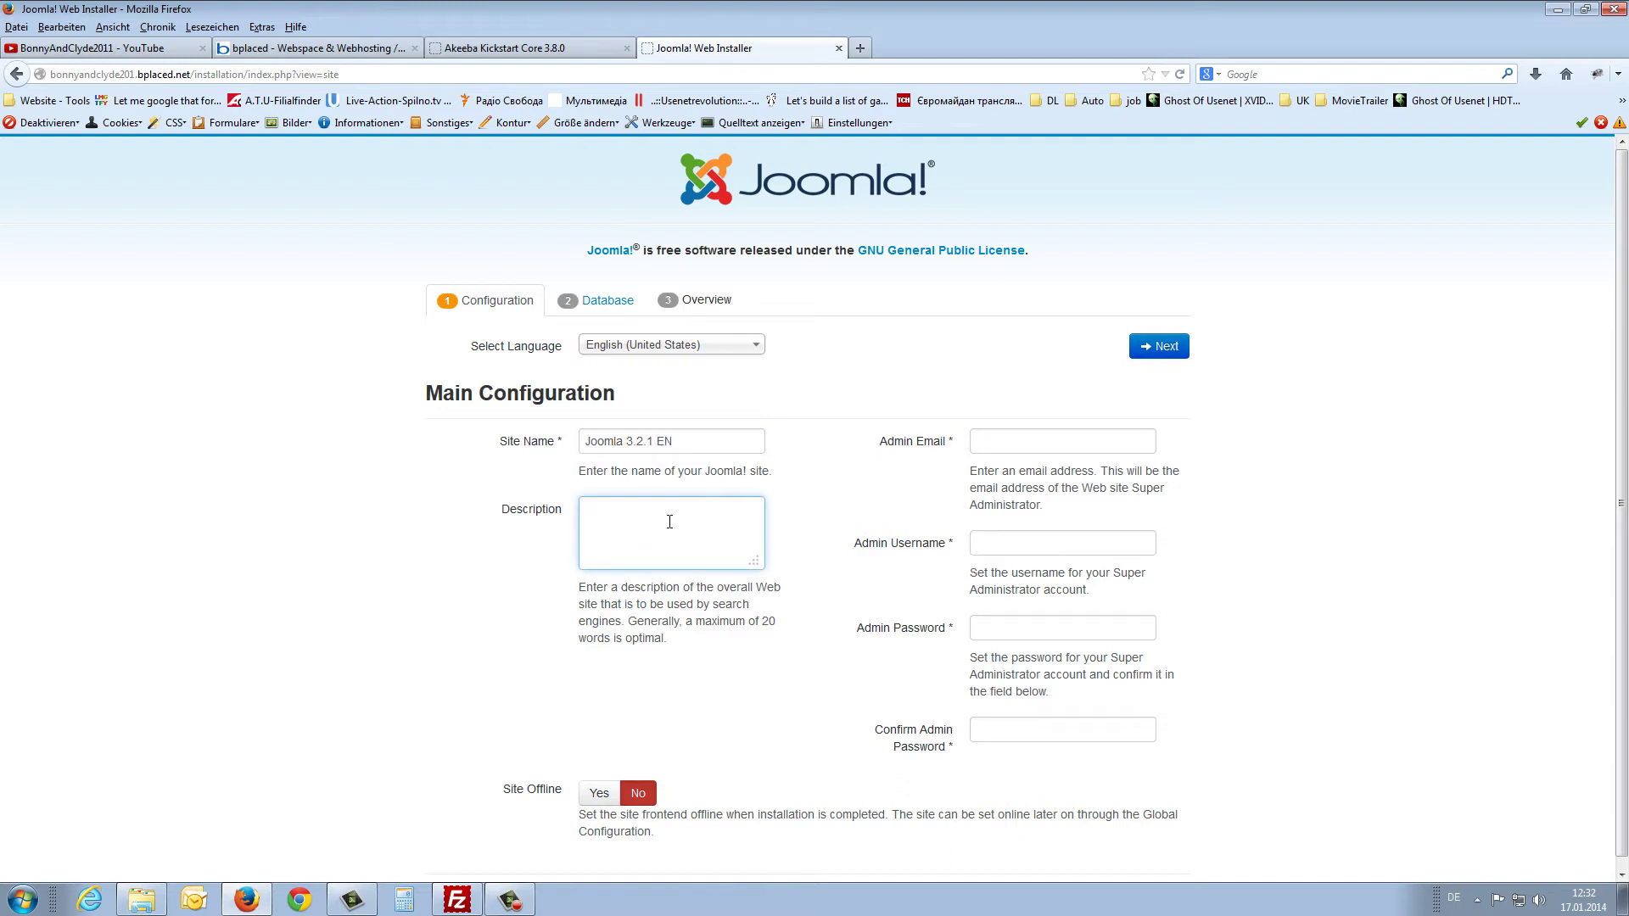
left_click(1013, 447)
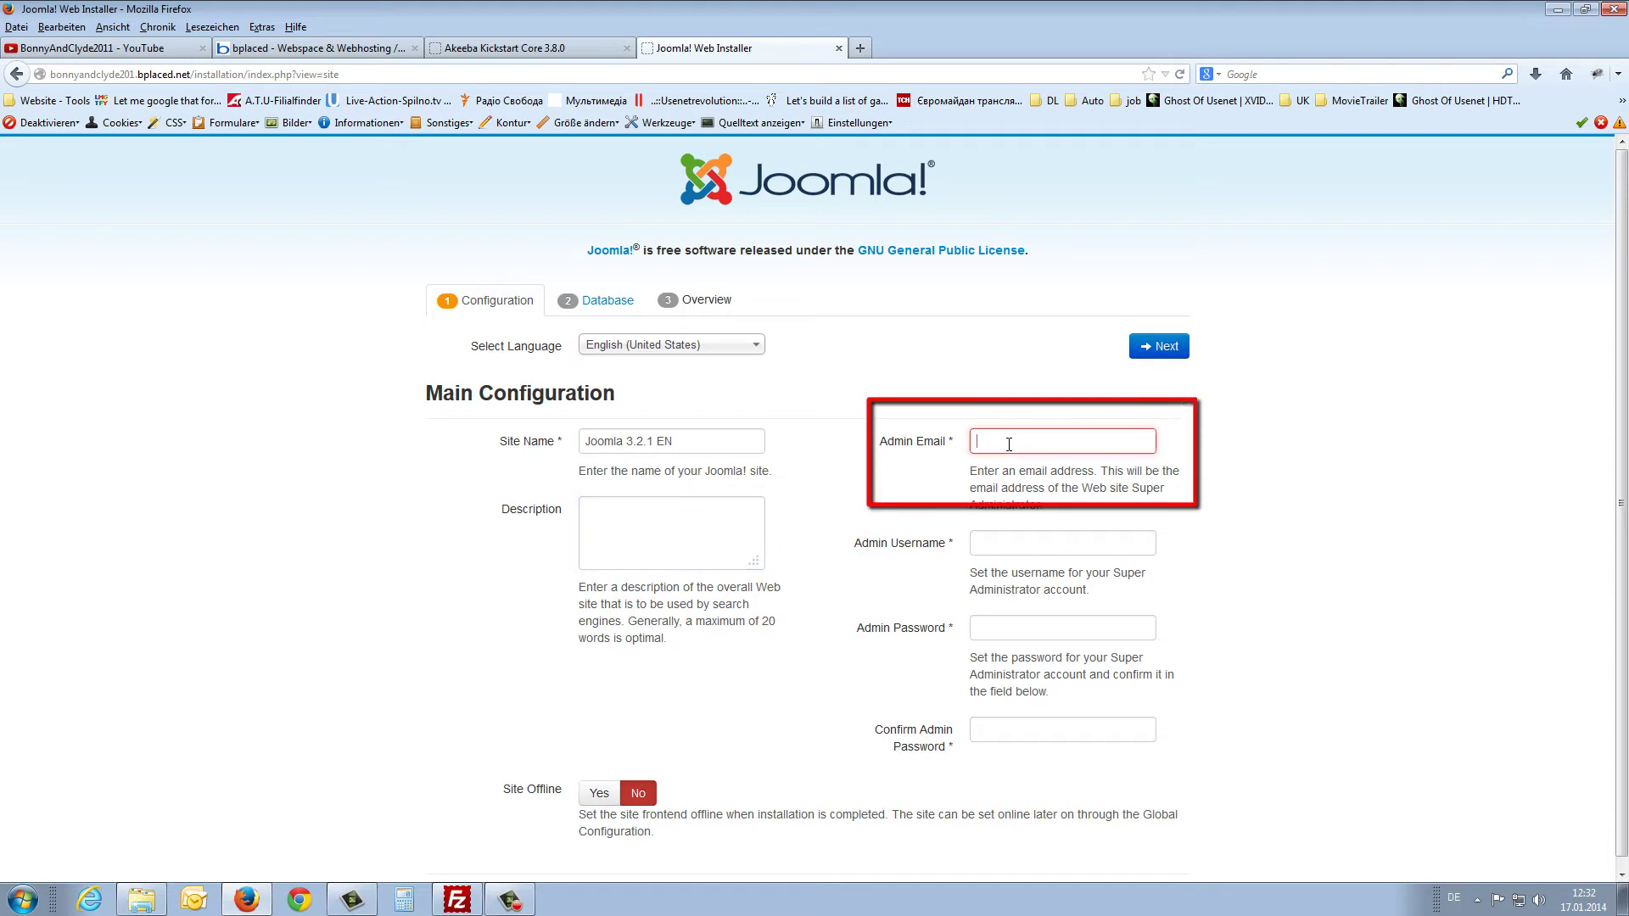
key("Tab")
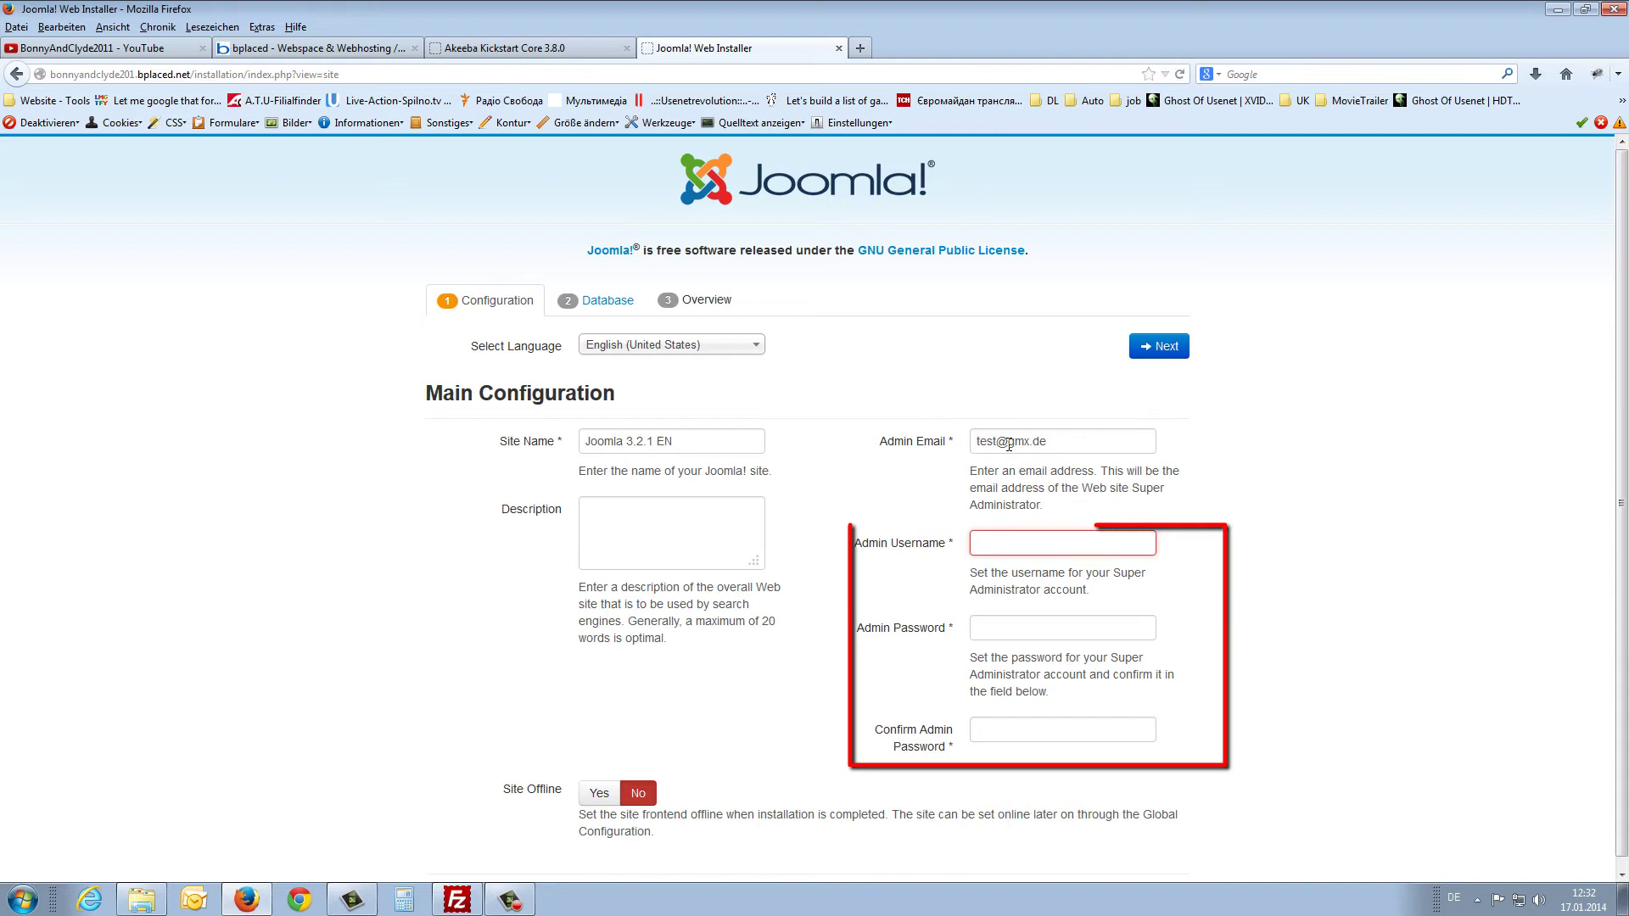
key("Tab")
key("Tab")
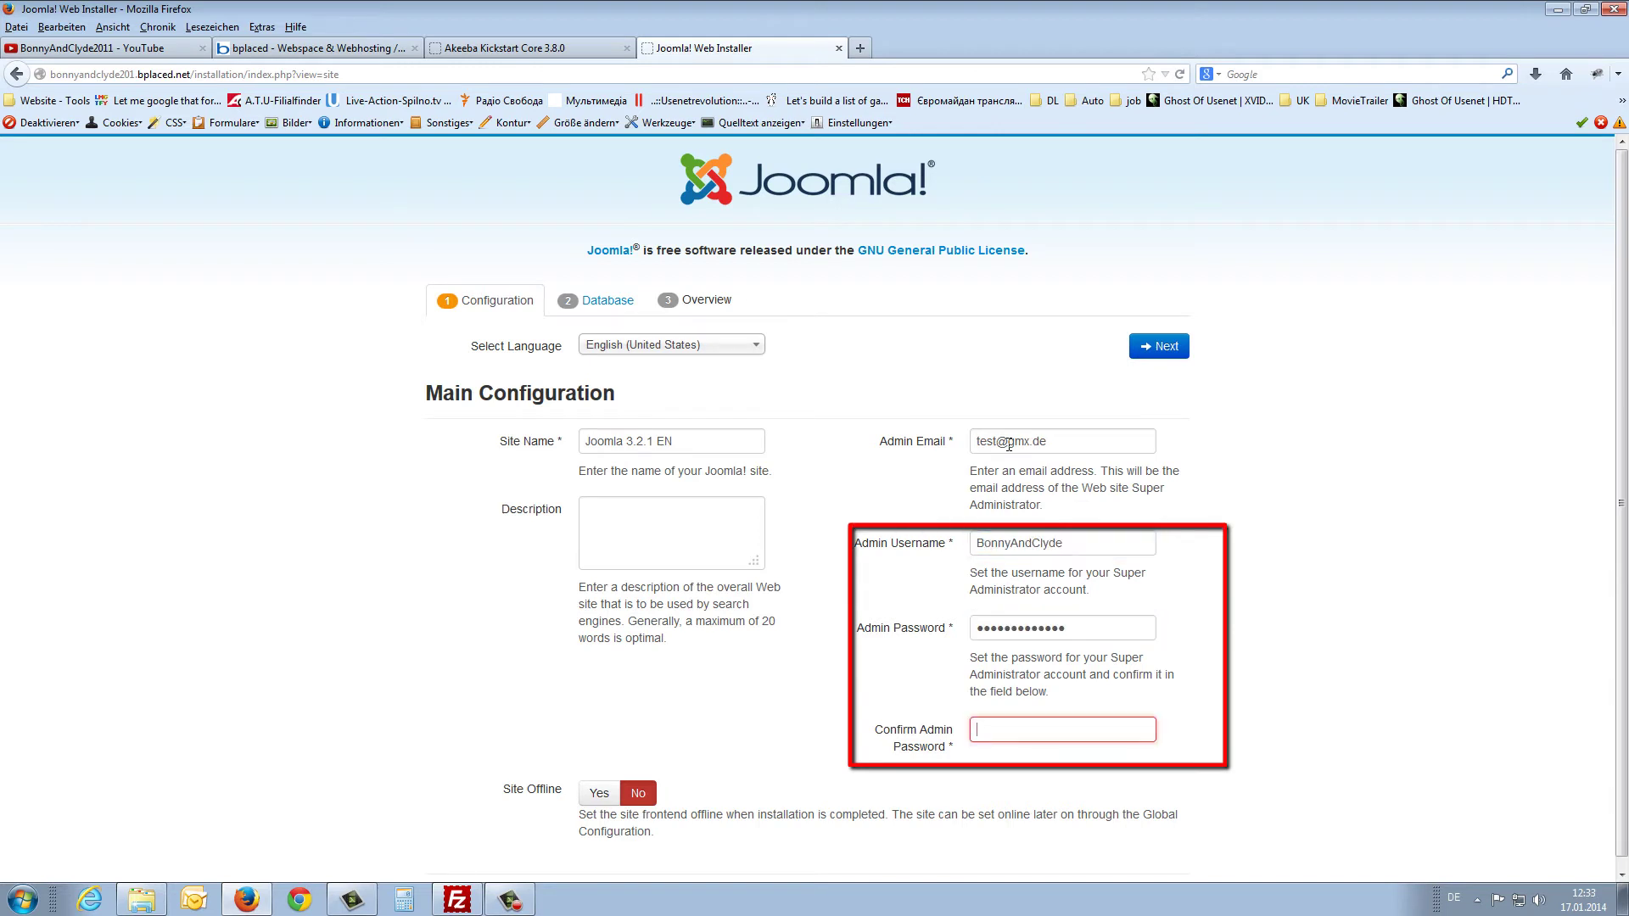
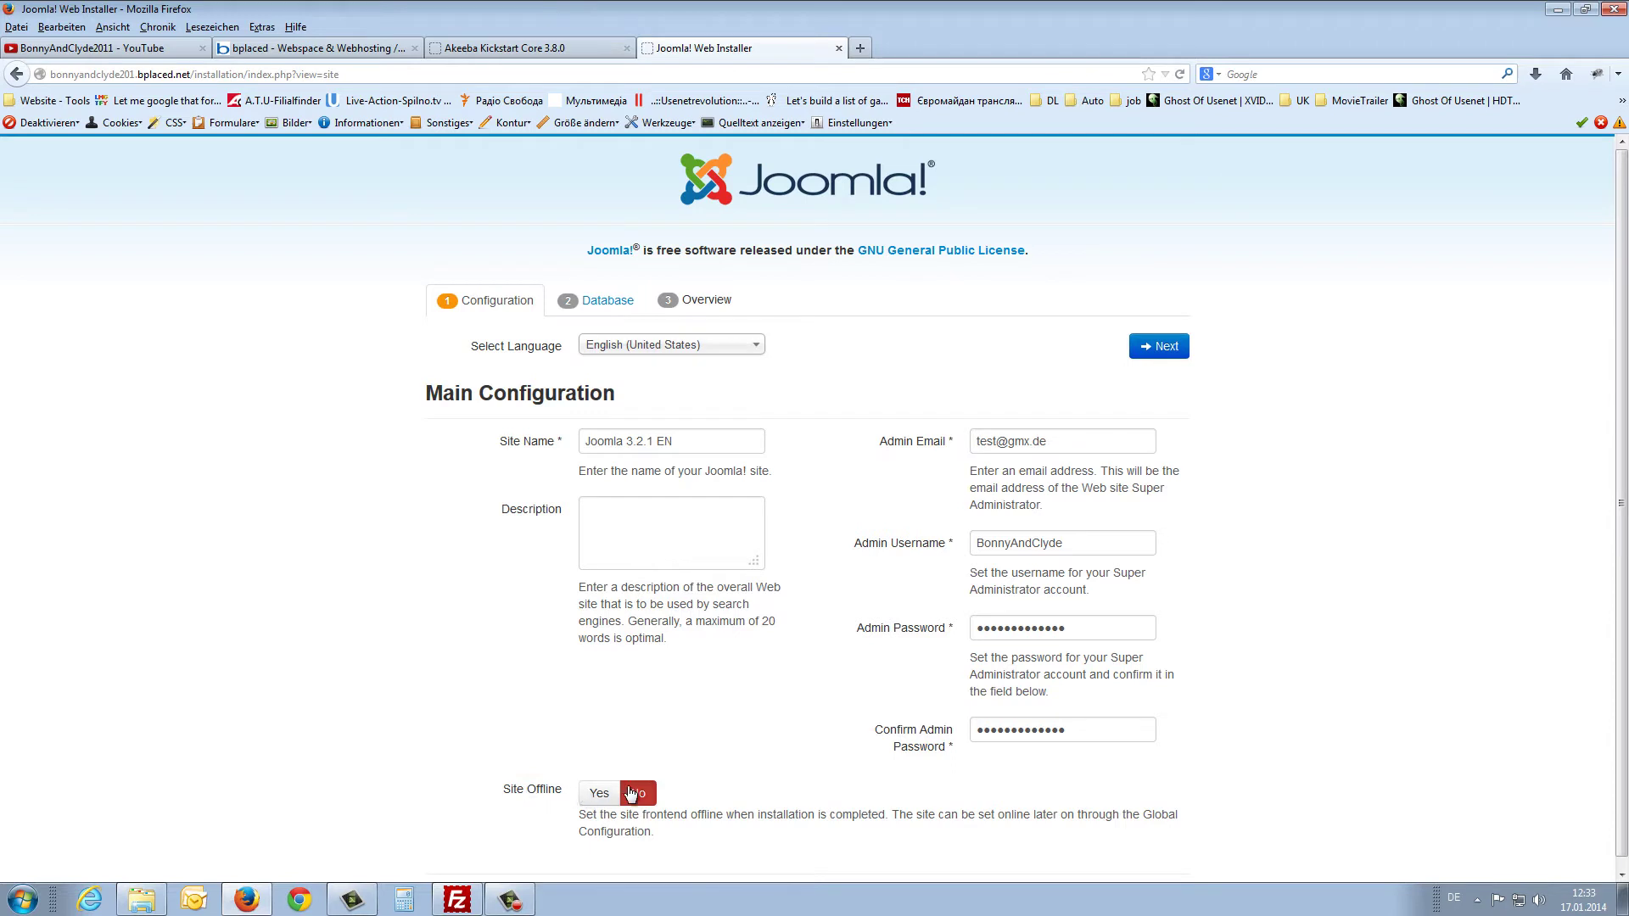
left_click(1159, 346)
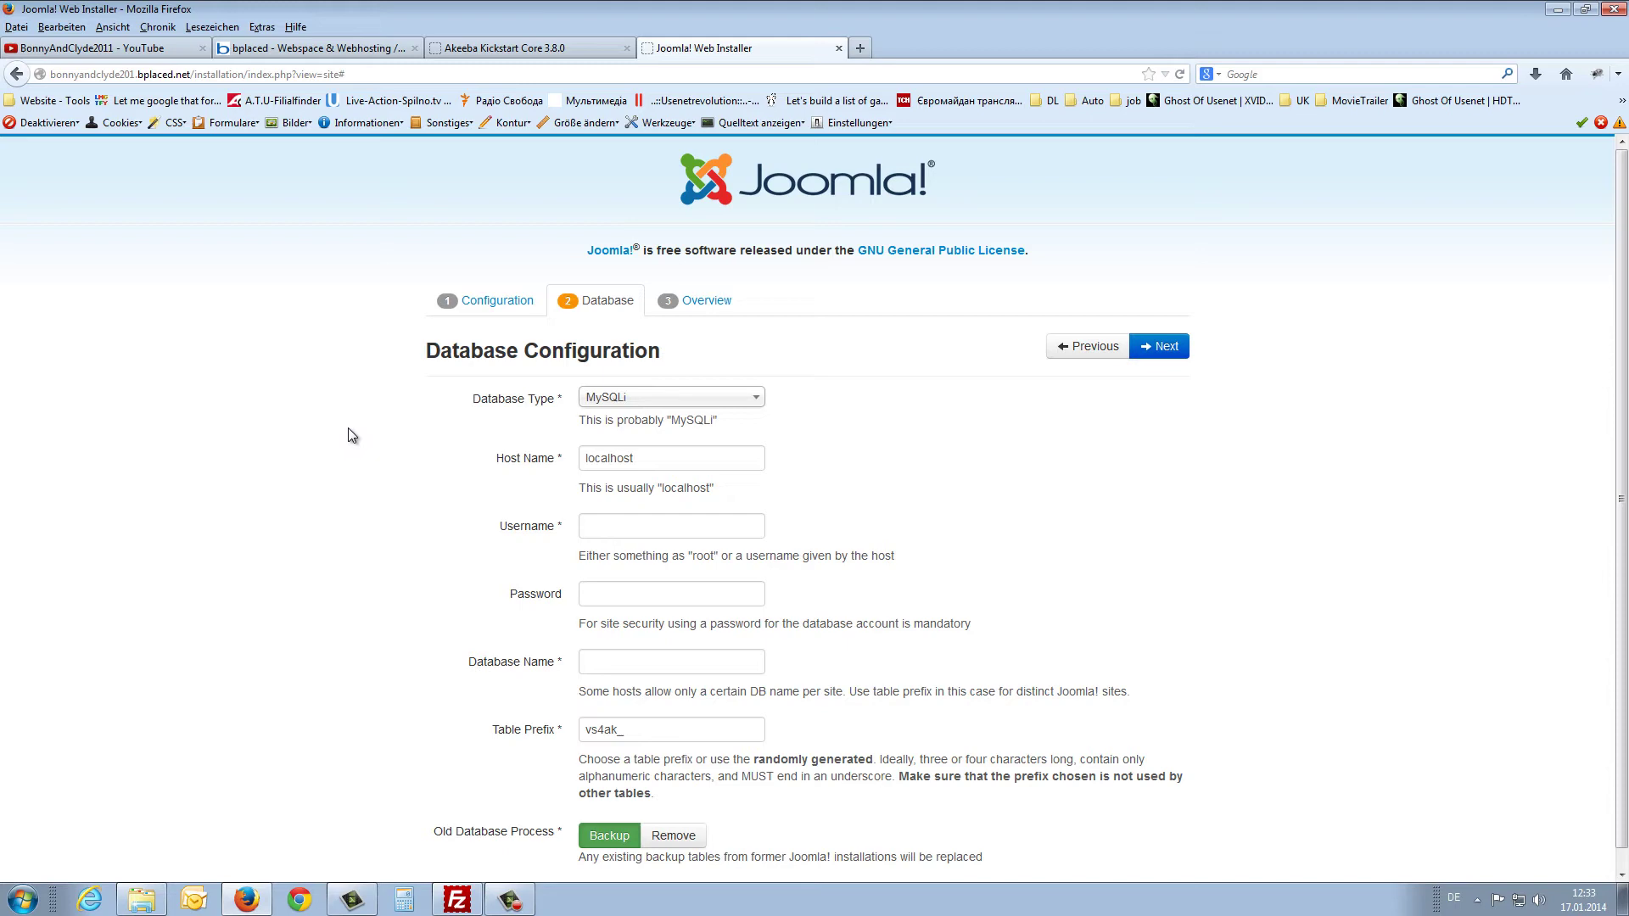
Select the database user on the bplaced MySQL page and set Database Type to MySQL.
scroll(334, 409, "down", 1)
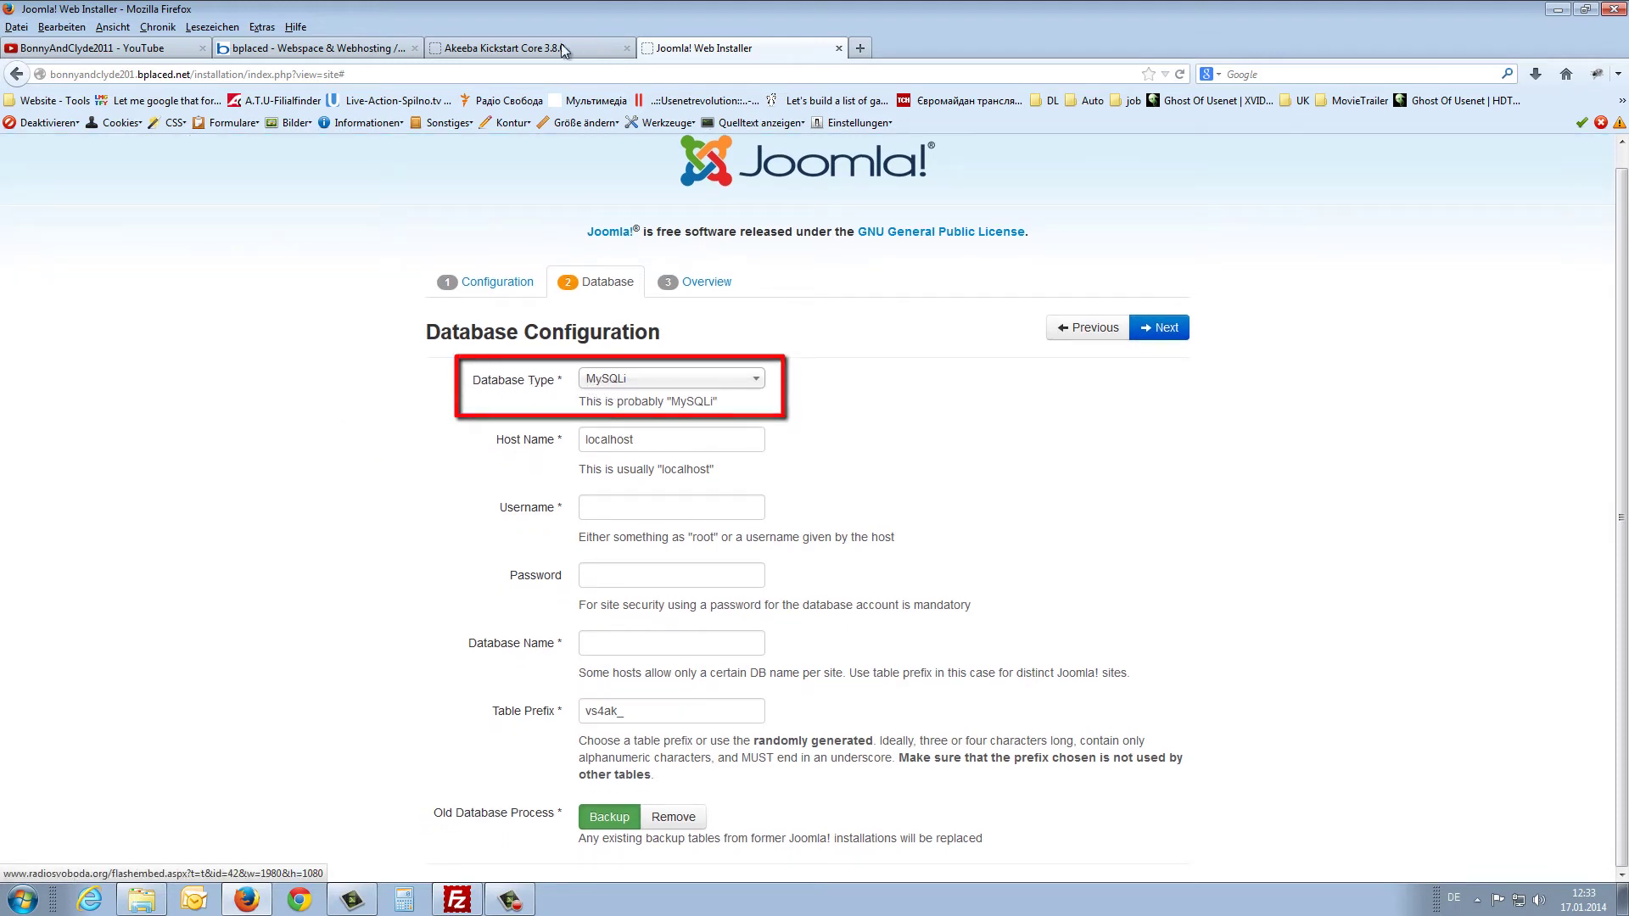
left_click(314, 47)
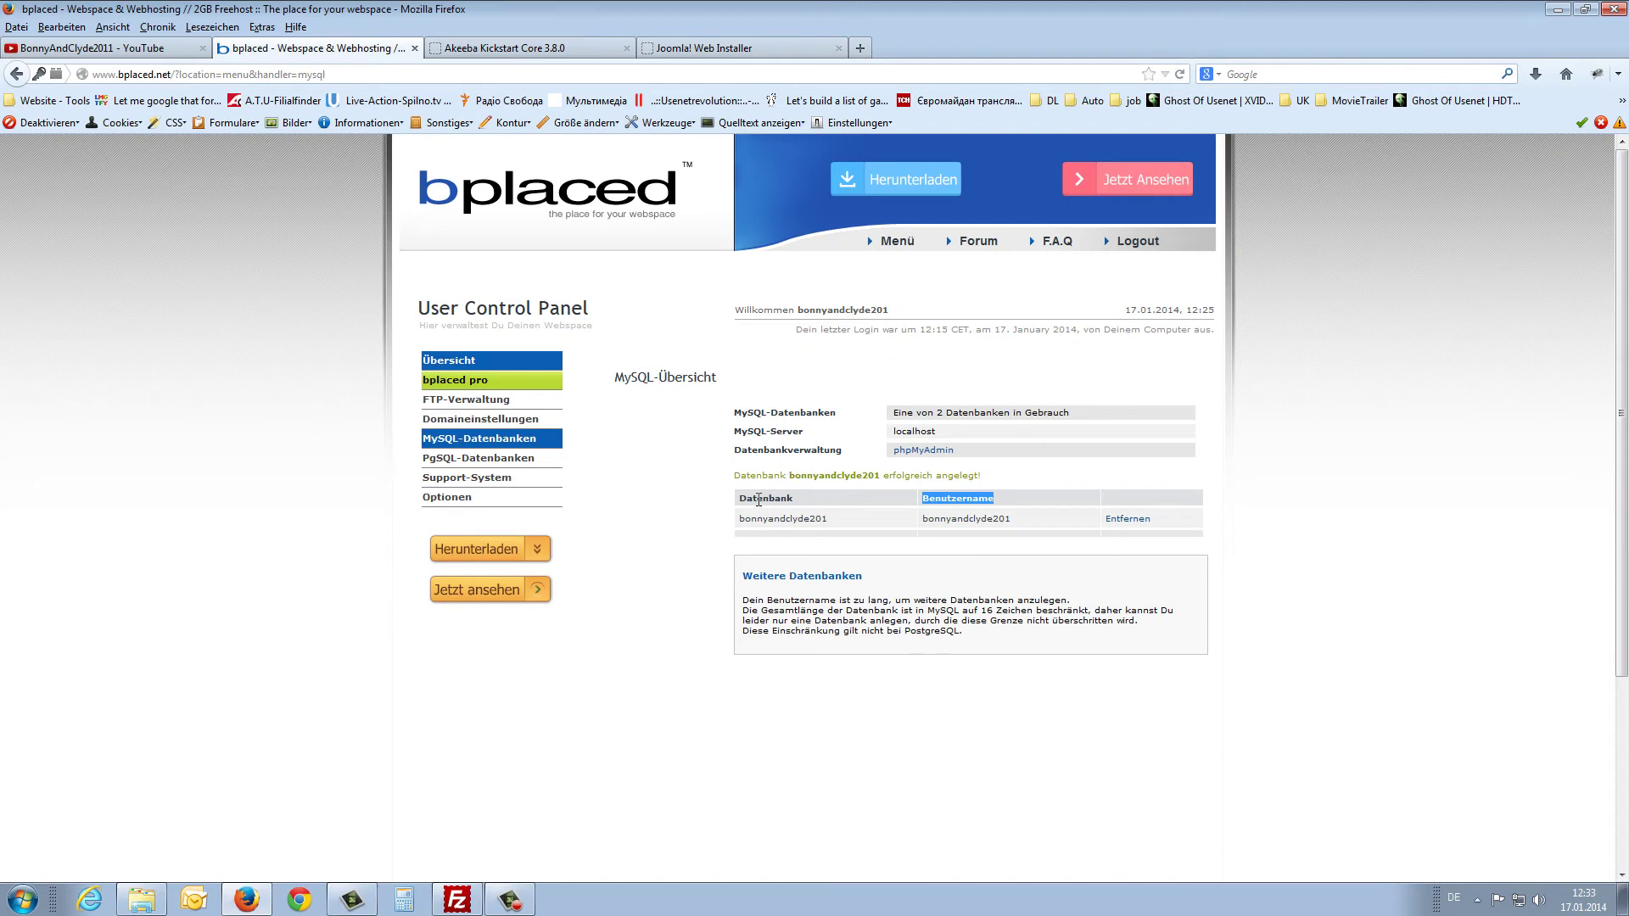
left_click_drag(623, 377, 656, 377)
left_click(715, 52)
left_click(628, 382)
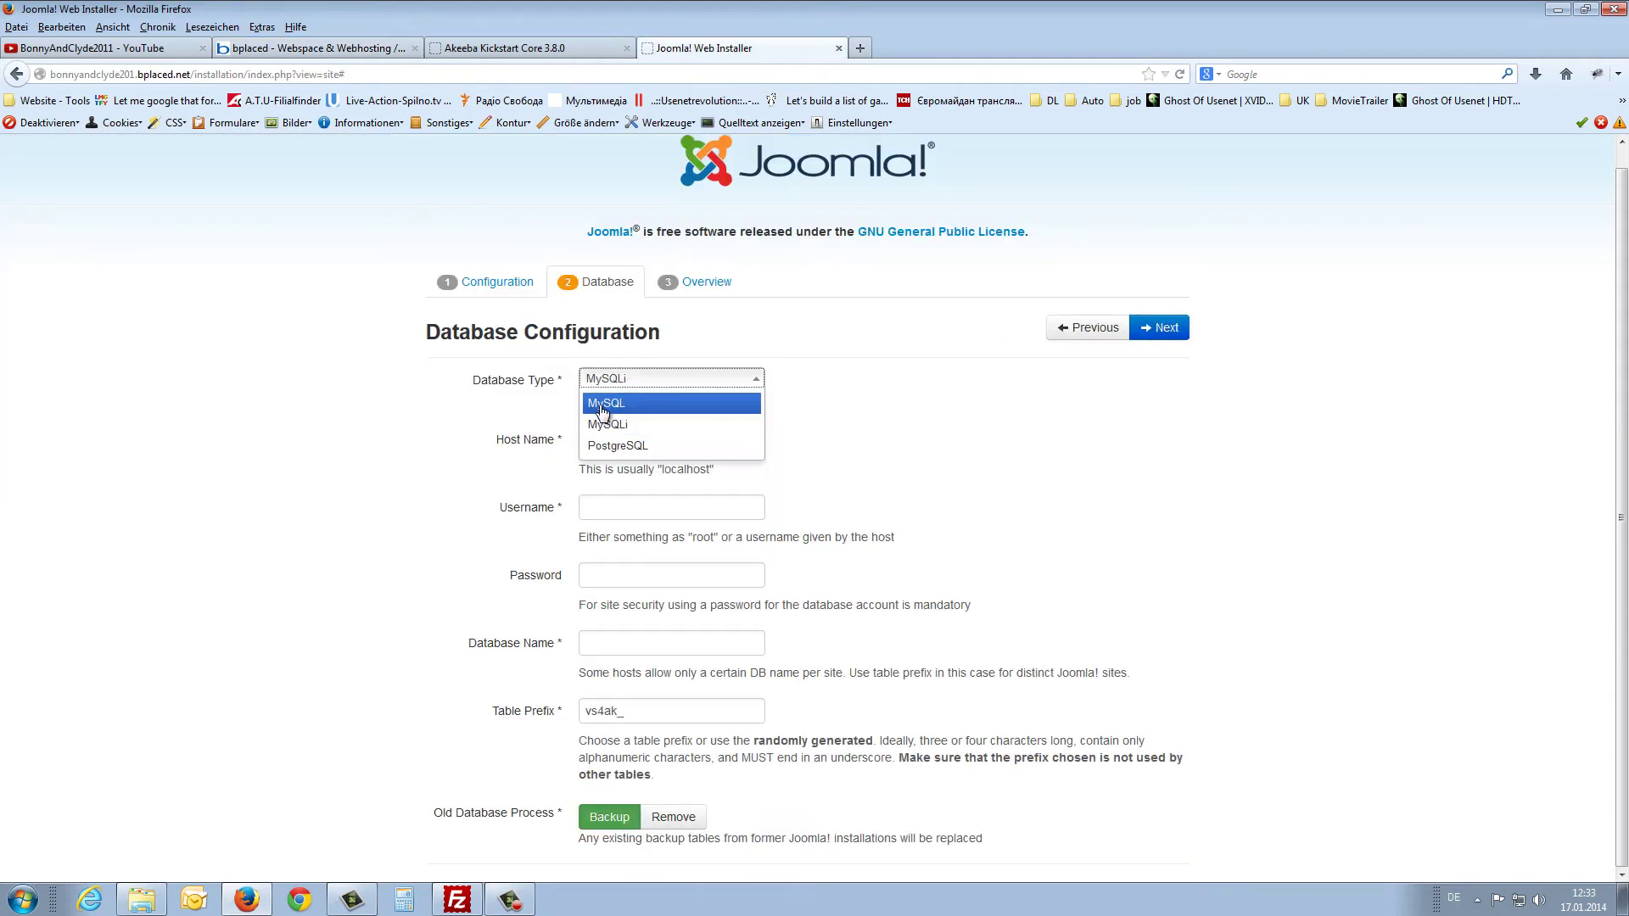
left_click(604, 404)
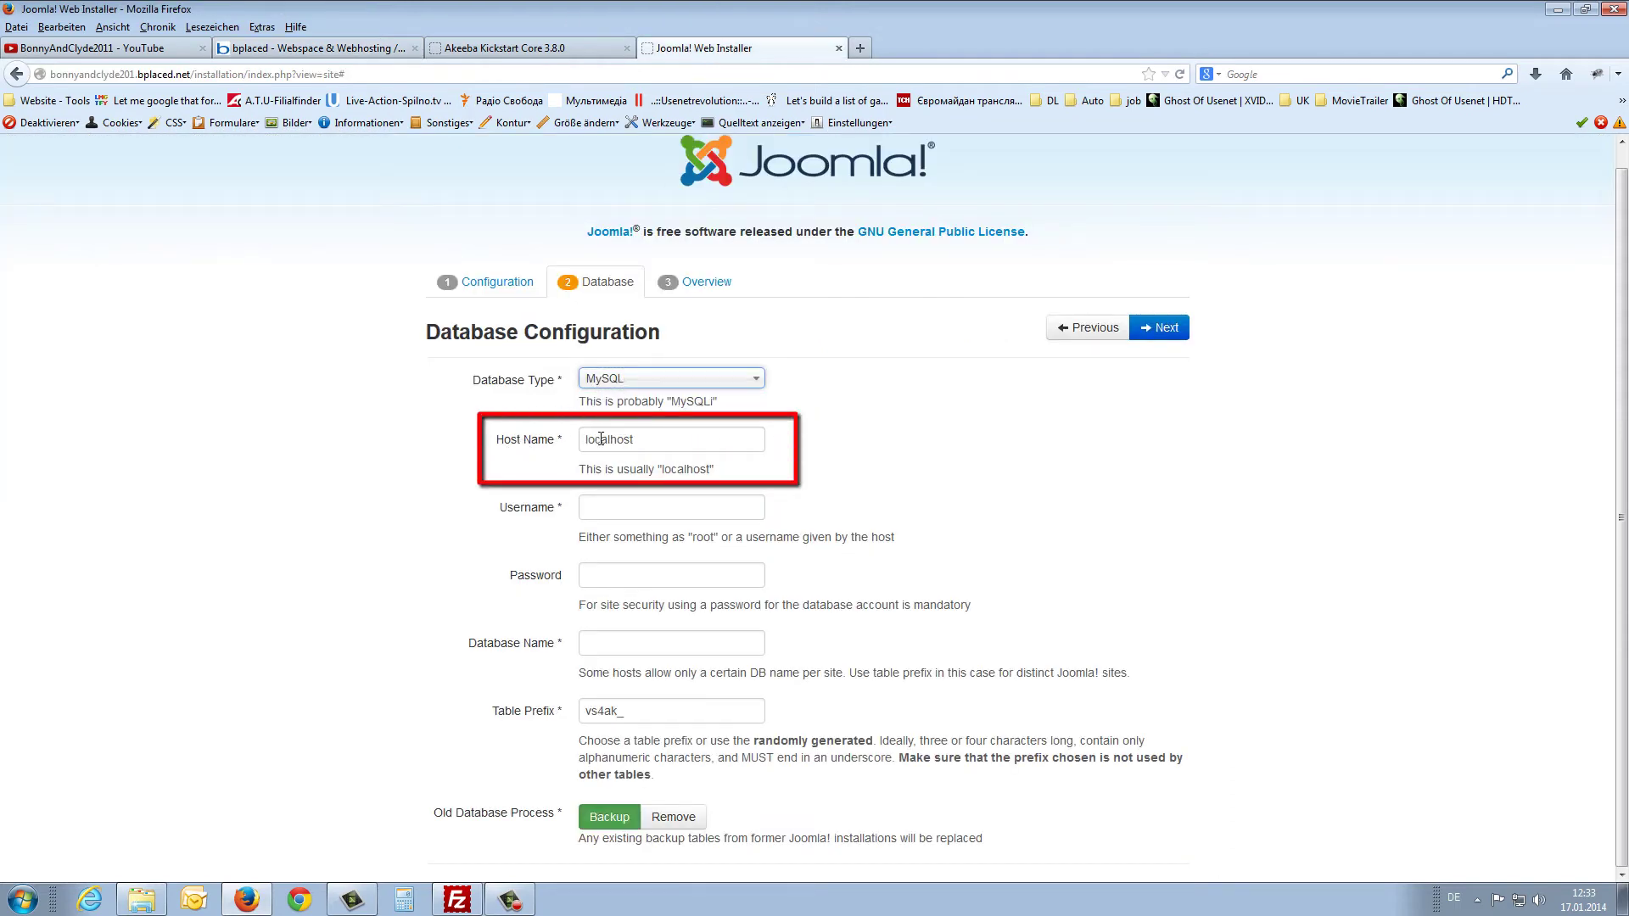
Copy the database name from bplaced and paste it as the database username.
left_click(612, 507)
left_click(369, 53)
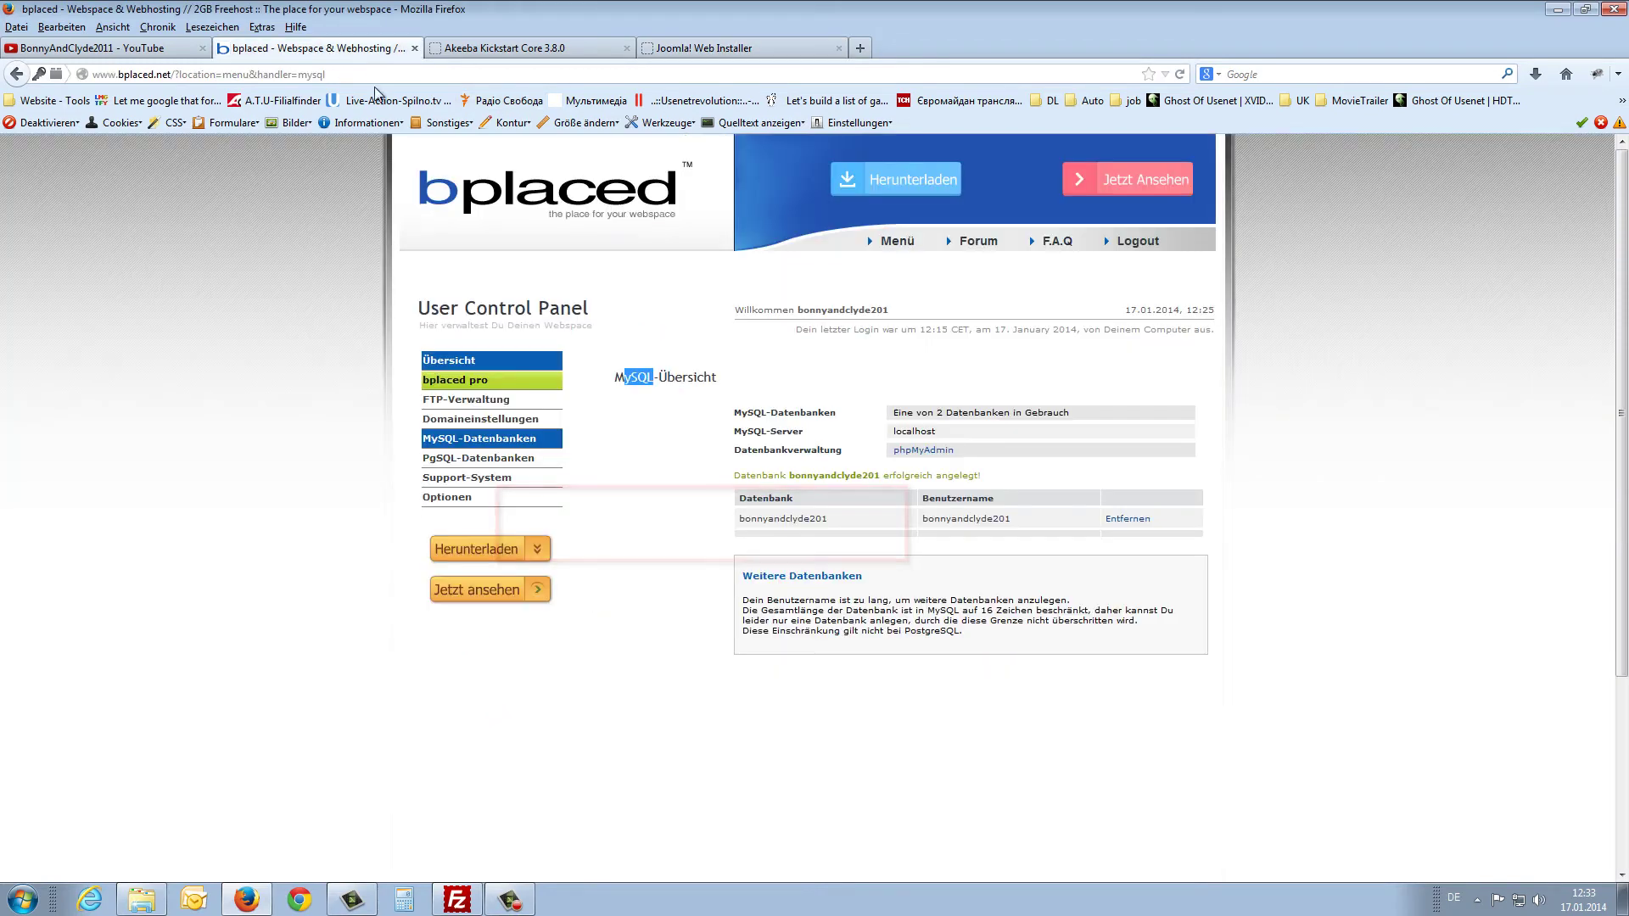
left_click_drag(741, 519, 810, 523)
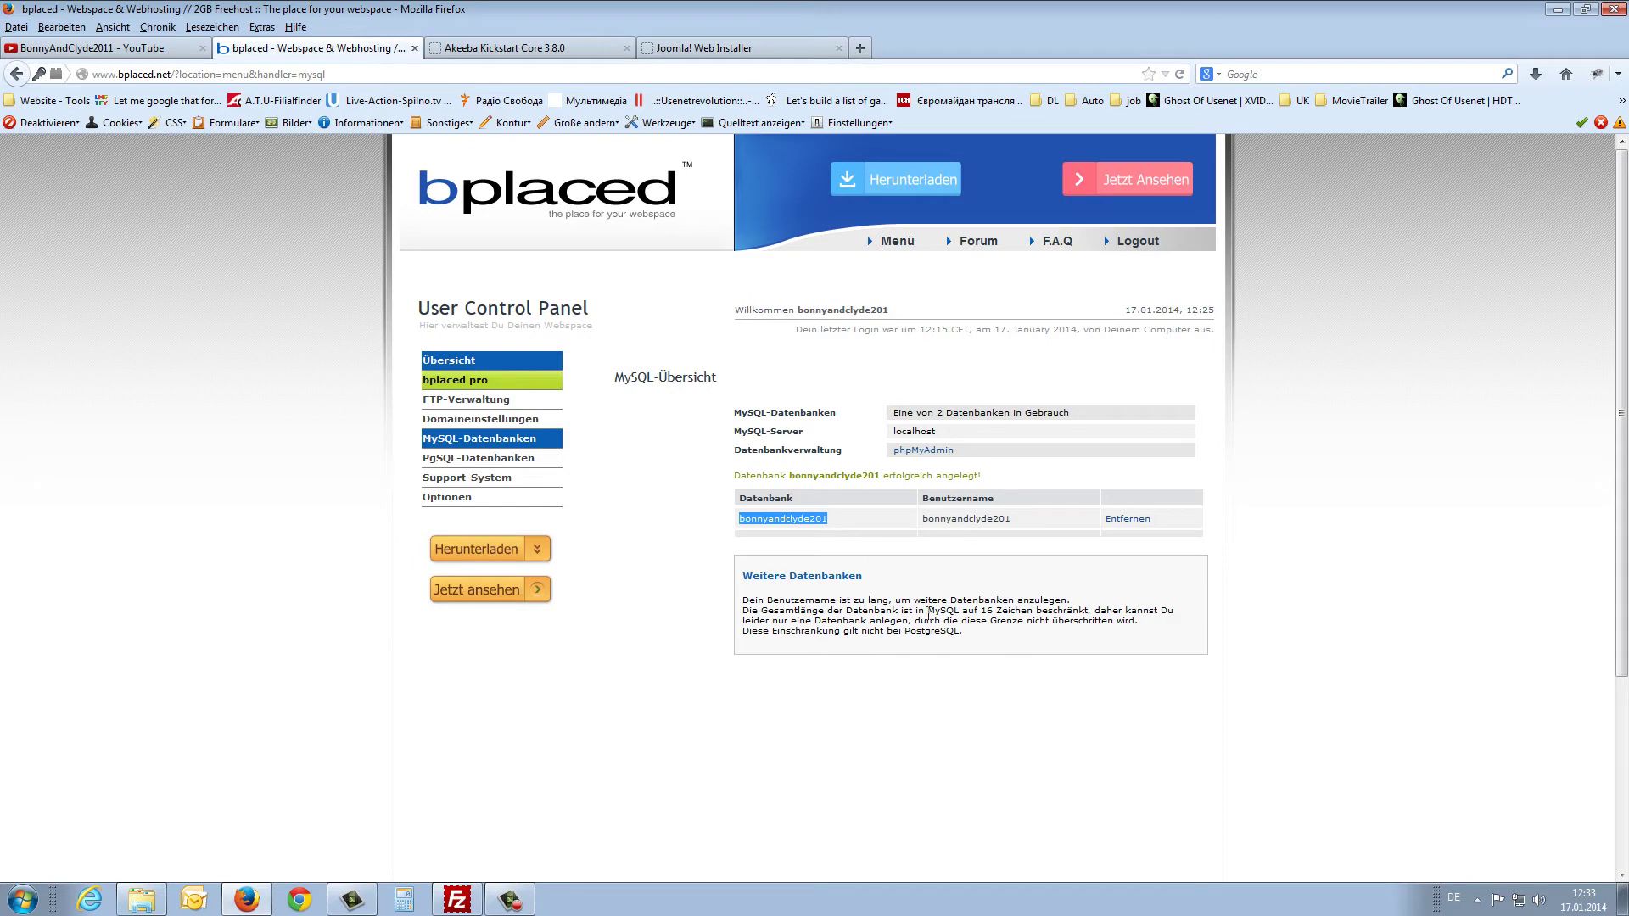
left_click(711, 48)
left_click(670, 507)
key("ctrl+v")
Enter the database password and paste the database name into its field.
left_click(633, 566)
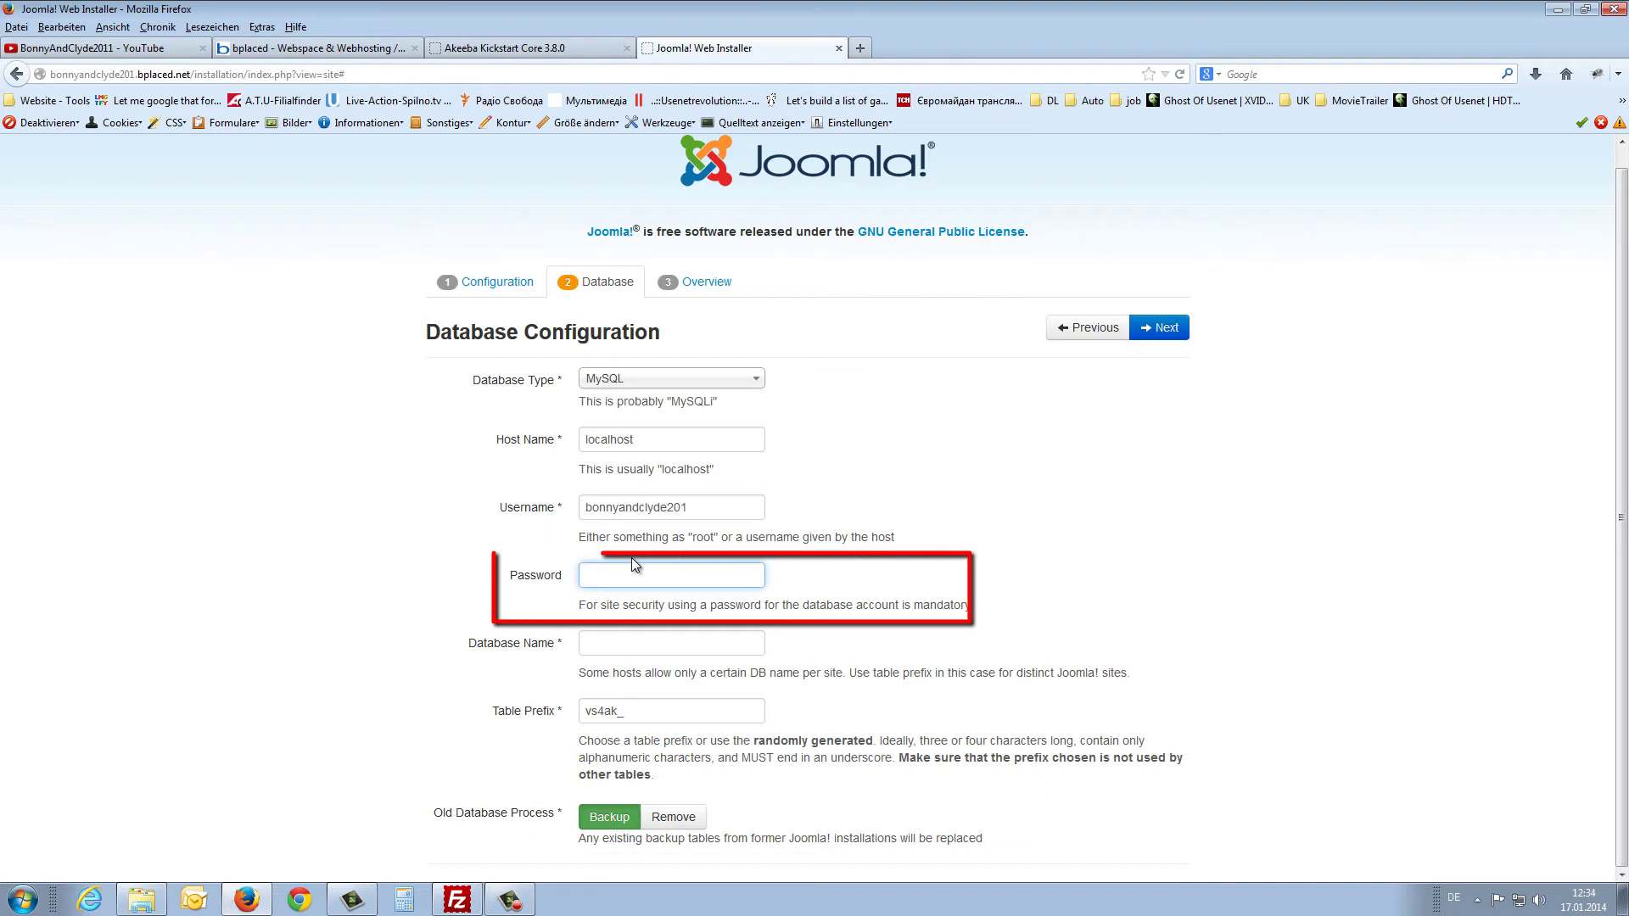
type("*************")
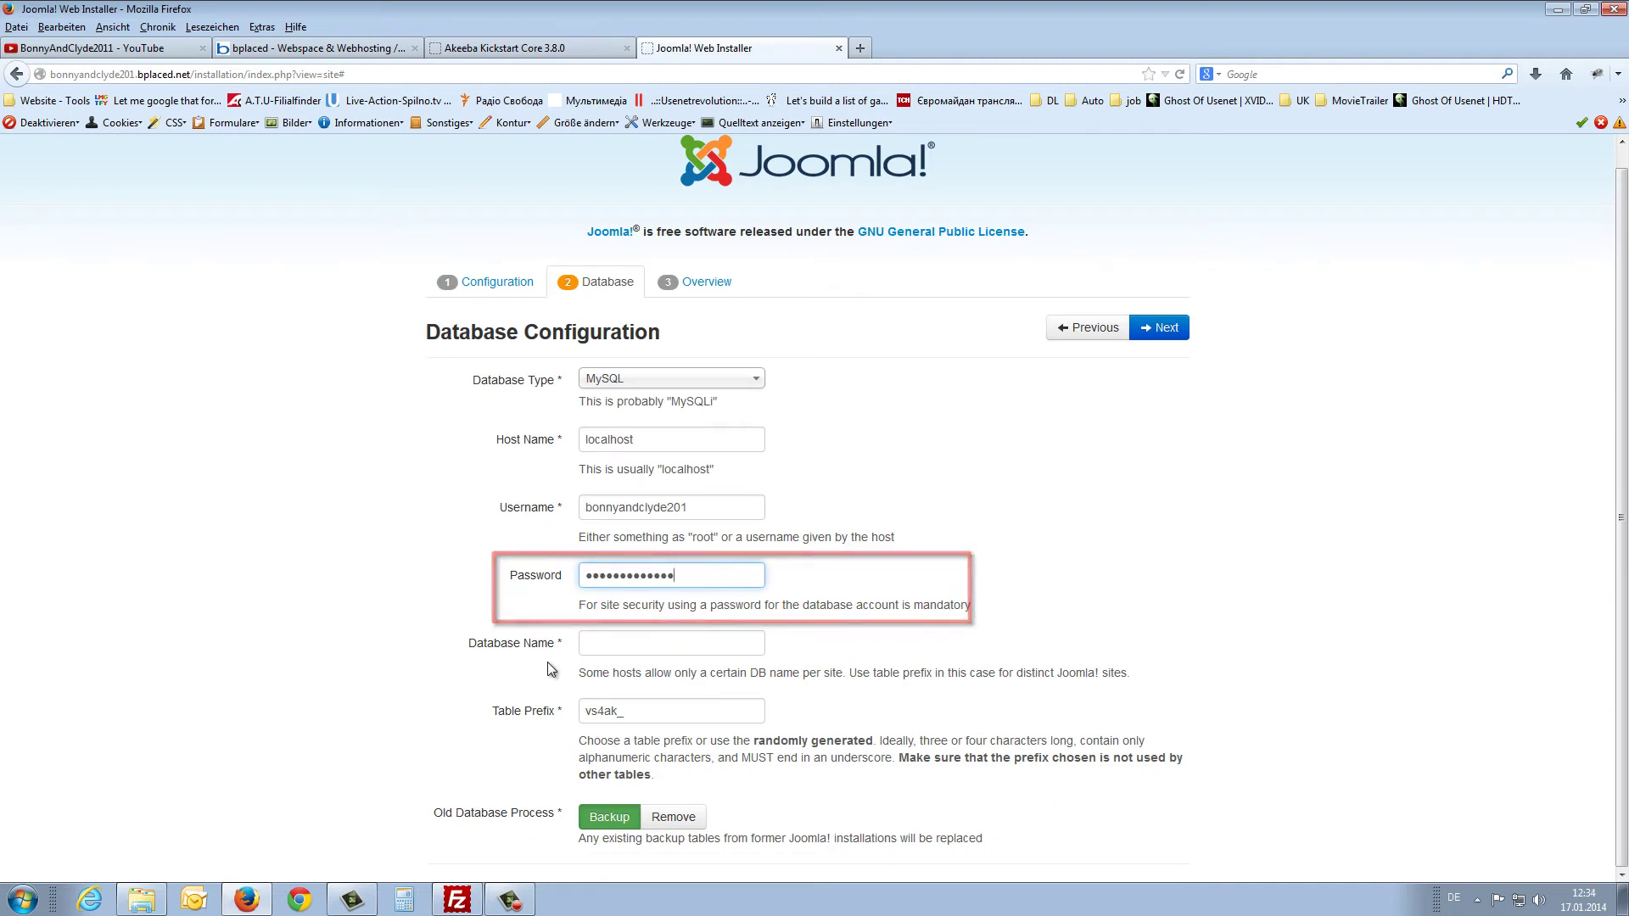
left_click(606, 648)
type("bonnyandclyde201")
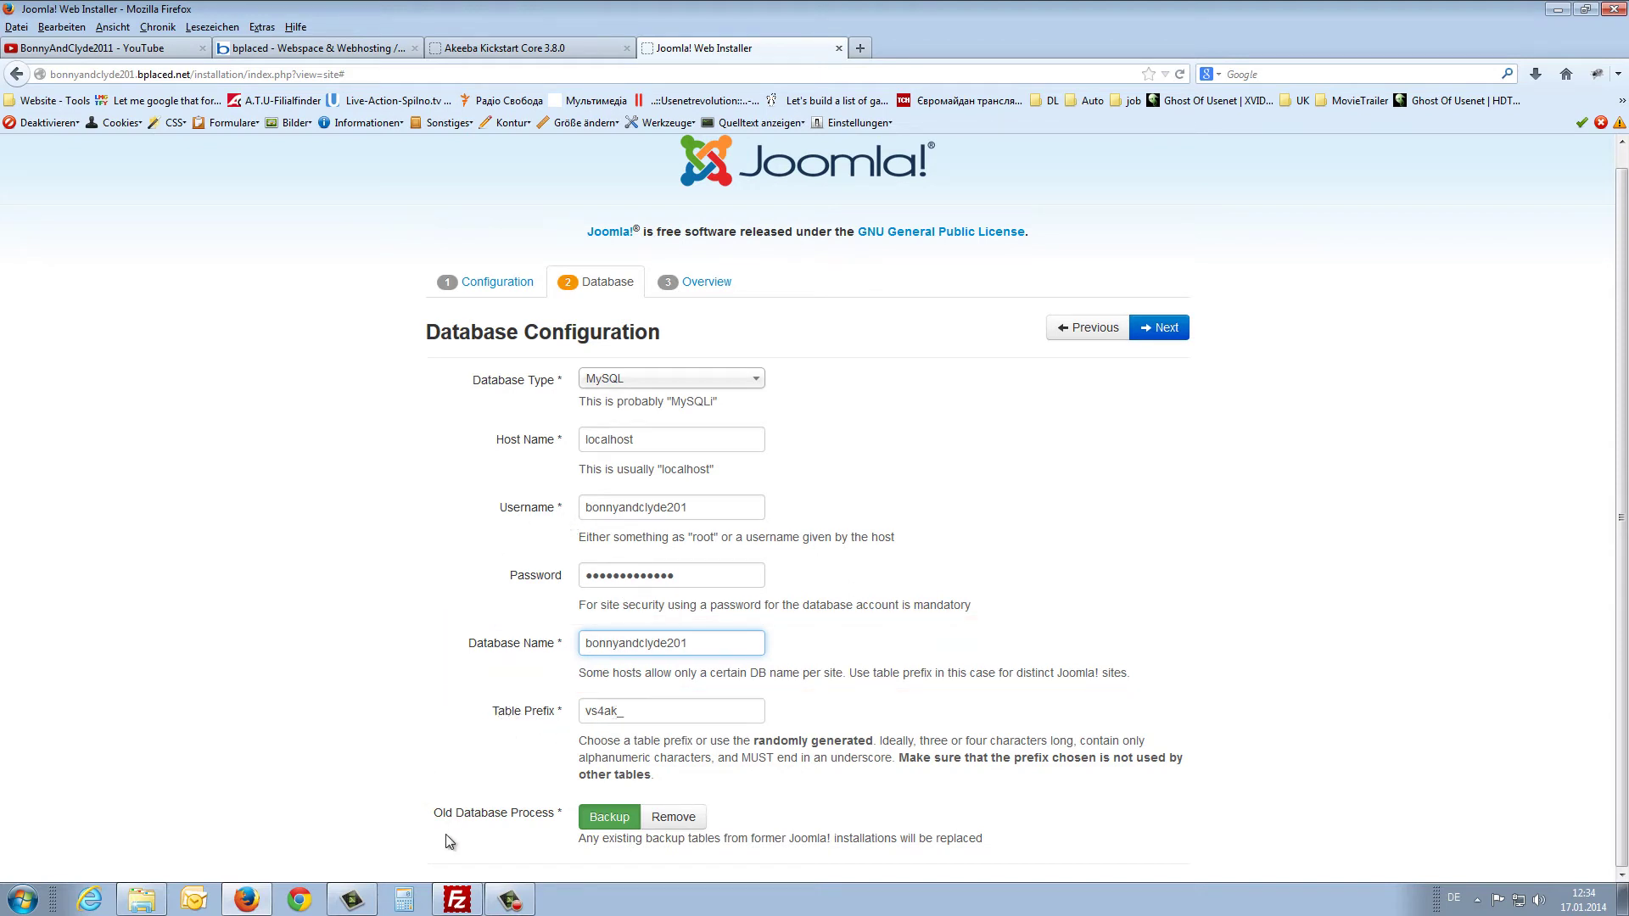
left_click(379, 768)
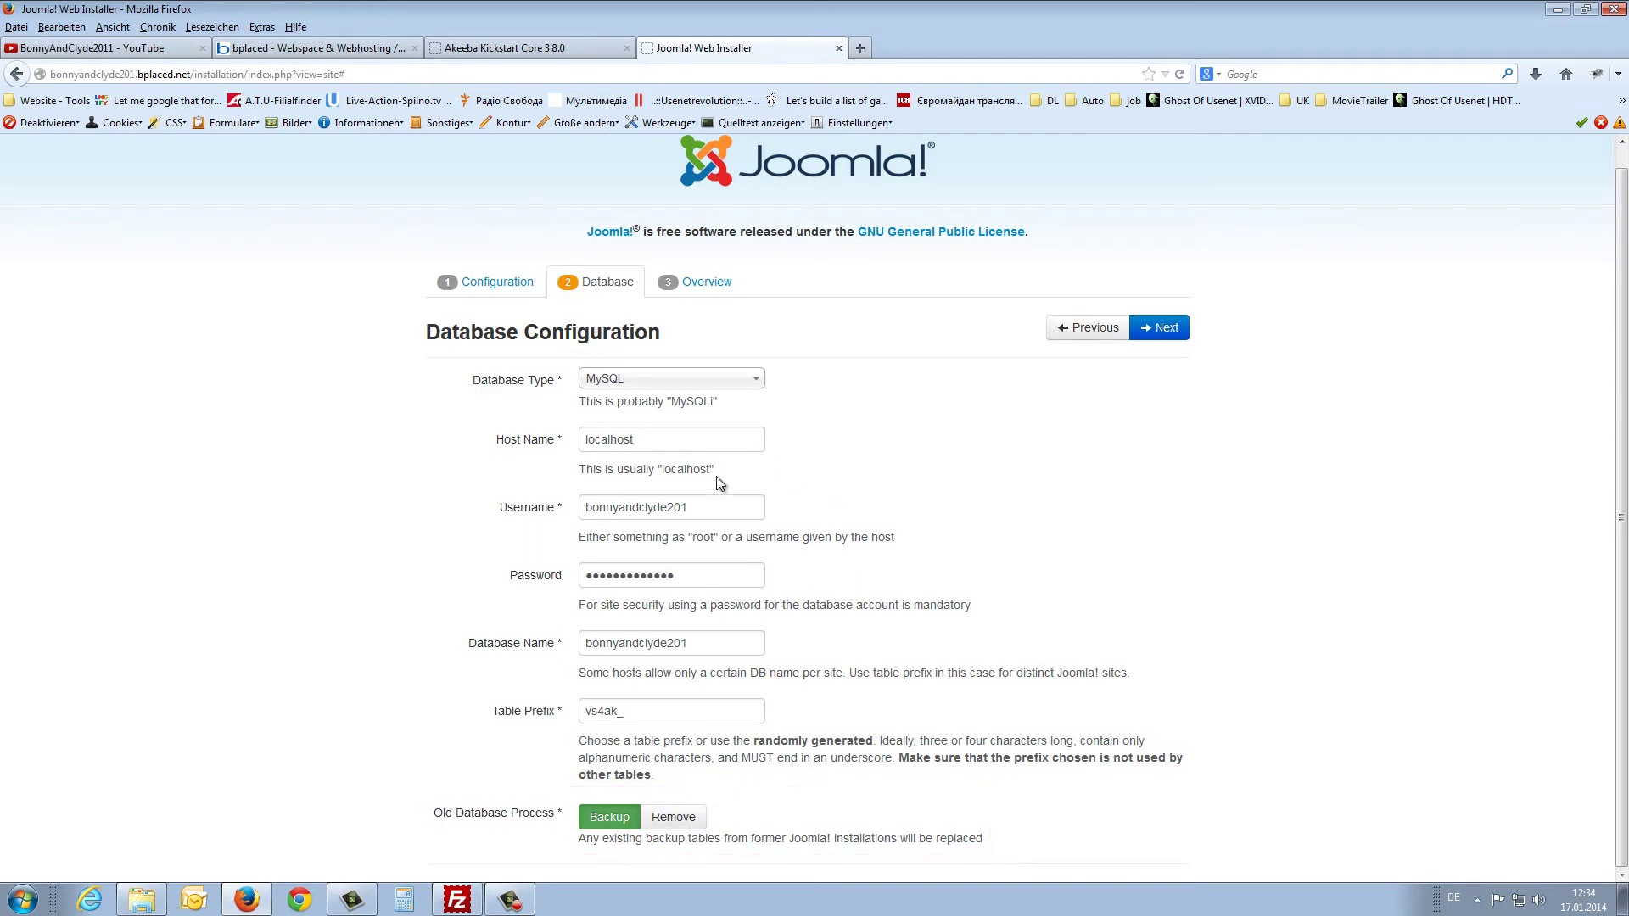
Set Old Database Process to Remove and continue to the Overview step.
left_click(683, 822)
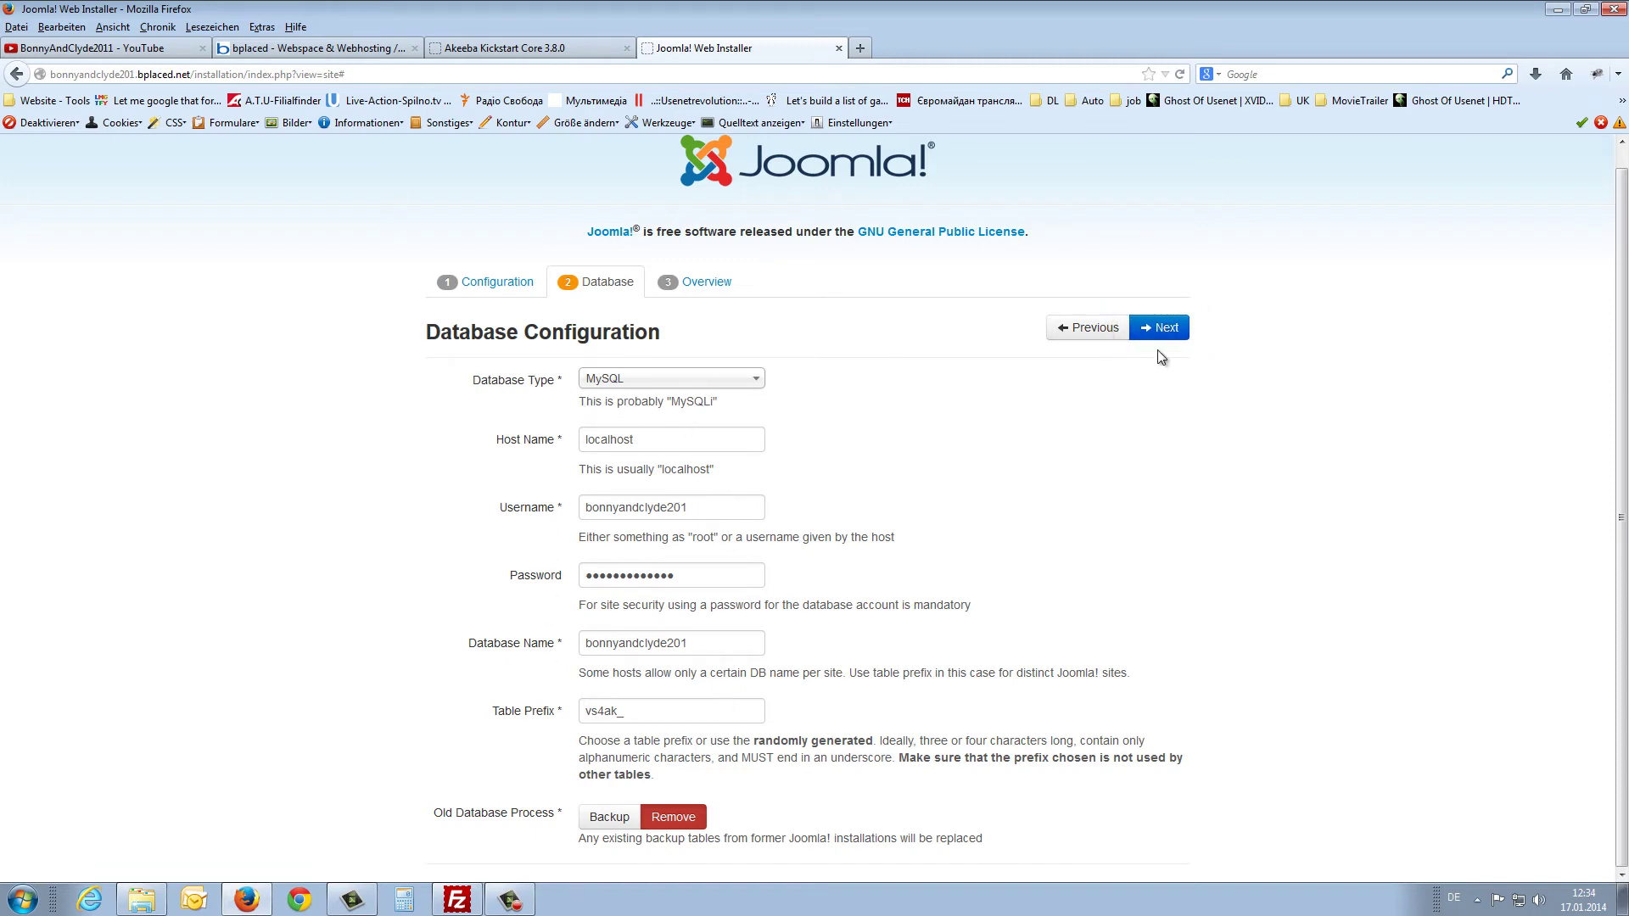
left_click(1169, 329)
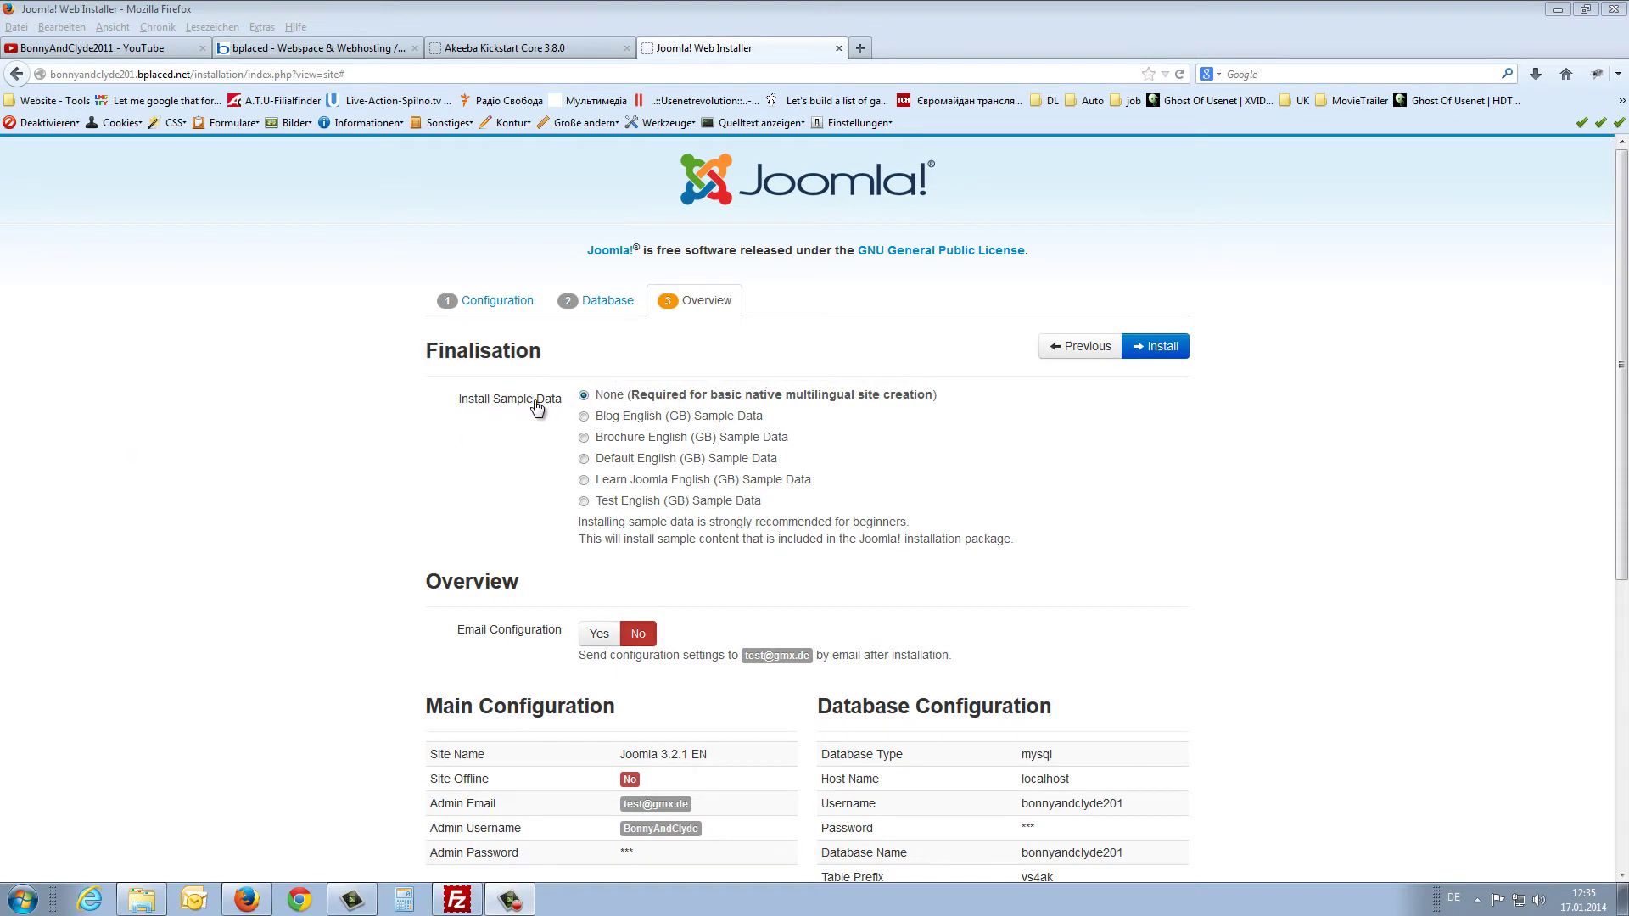
scroll(540, 408, "down", 5)
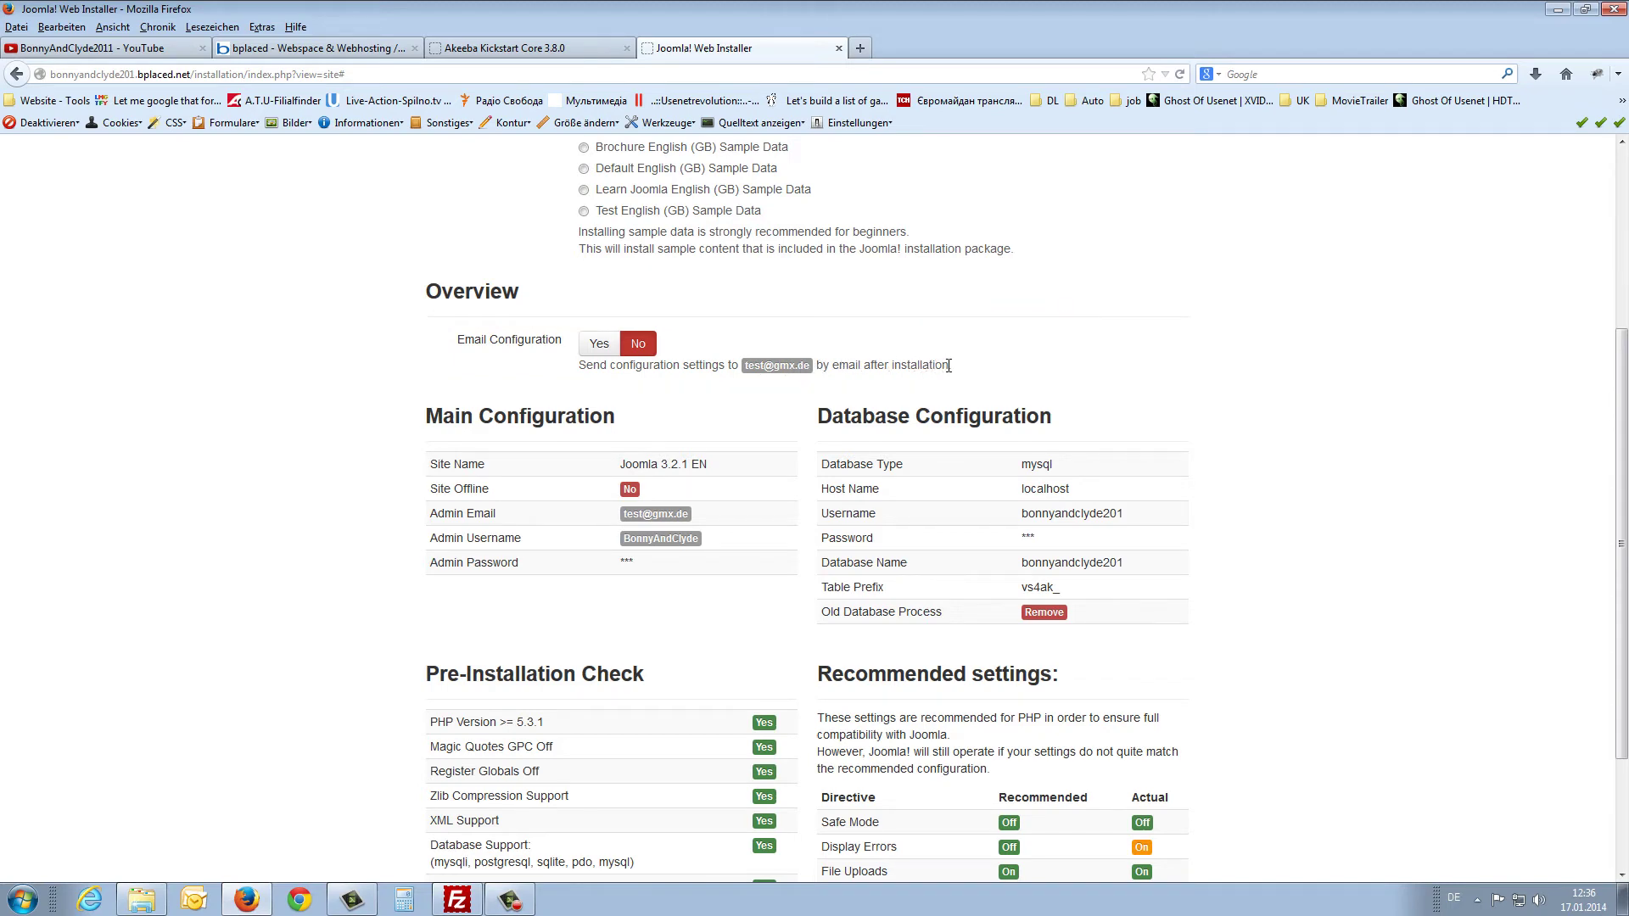
left_click(597, 348)
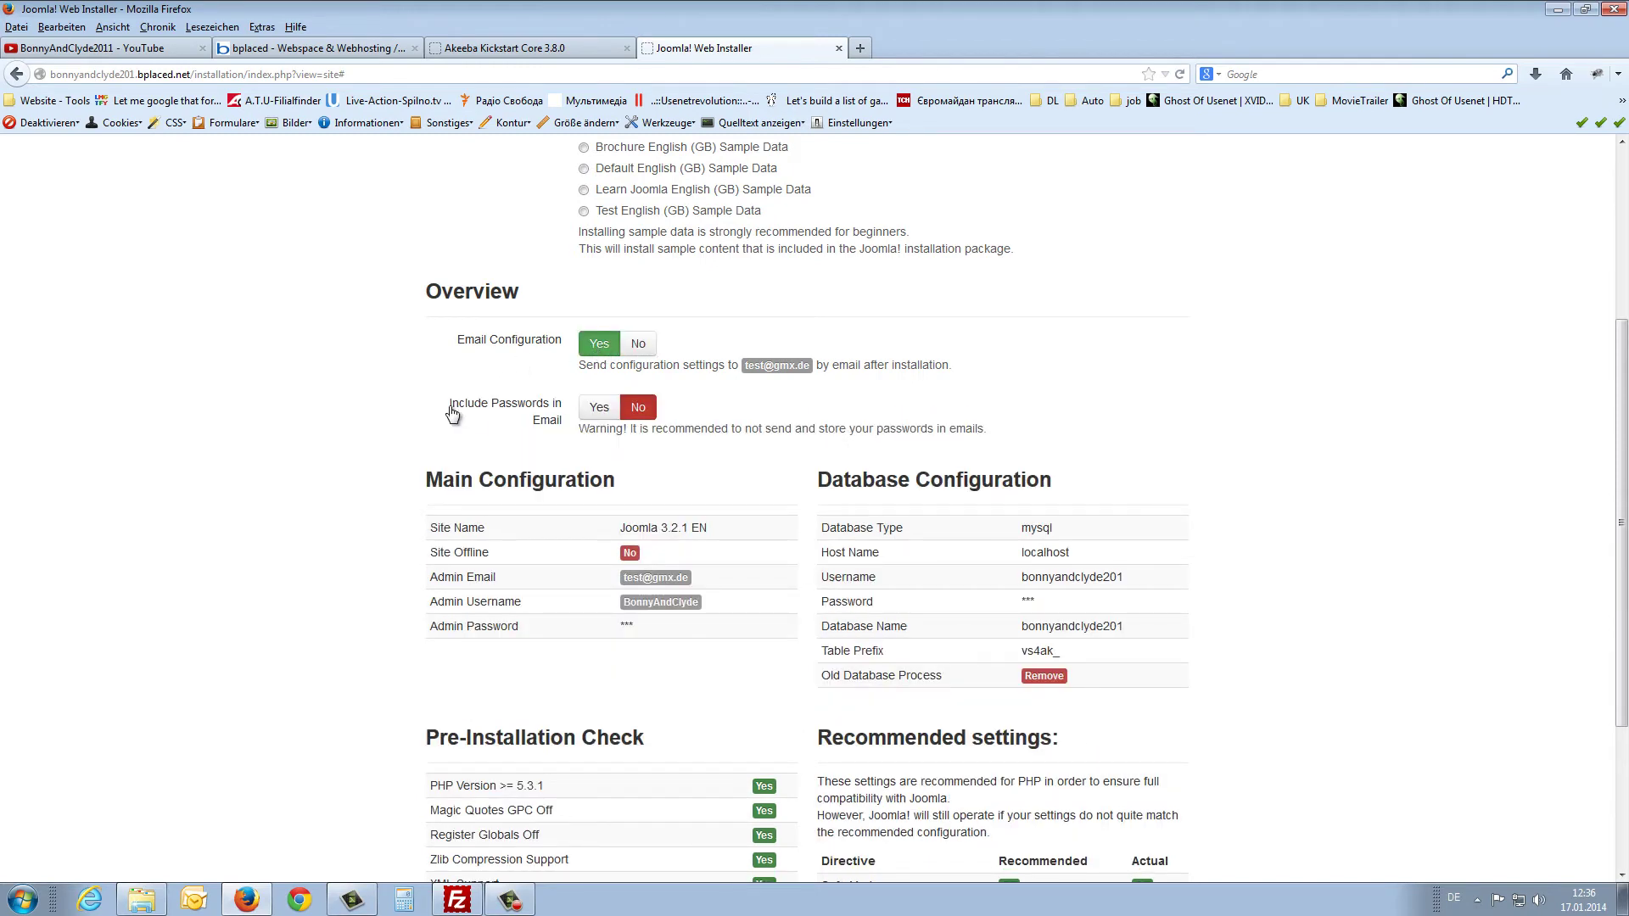
left_click(601, 414)
left_click(637, 416)
left_click(641, 345)
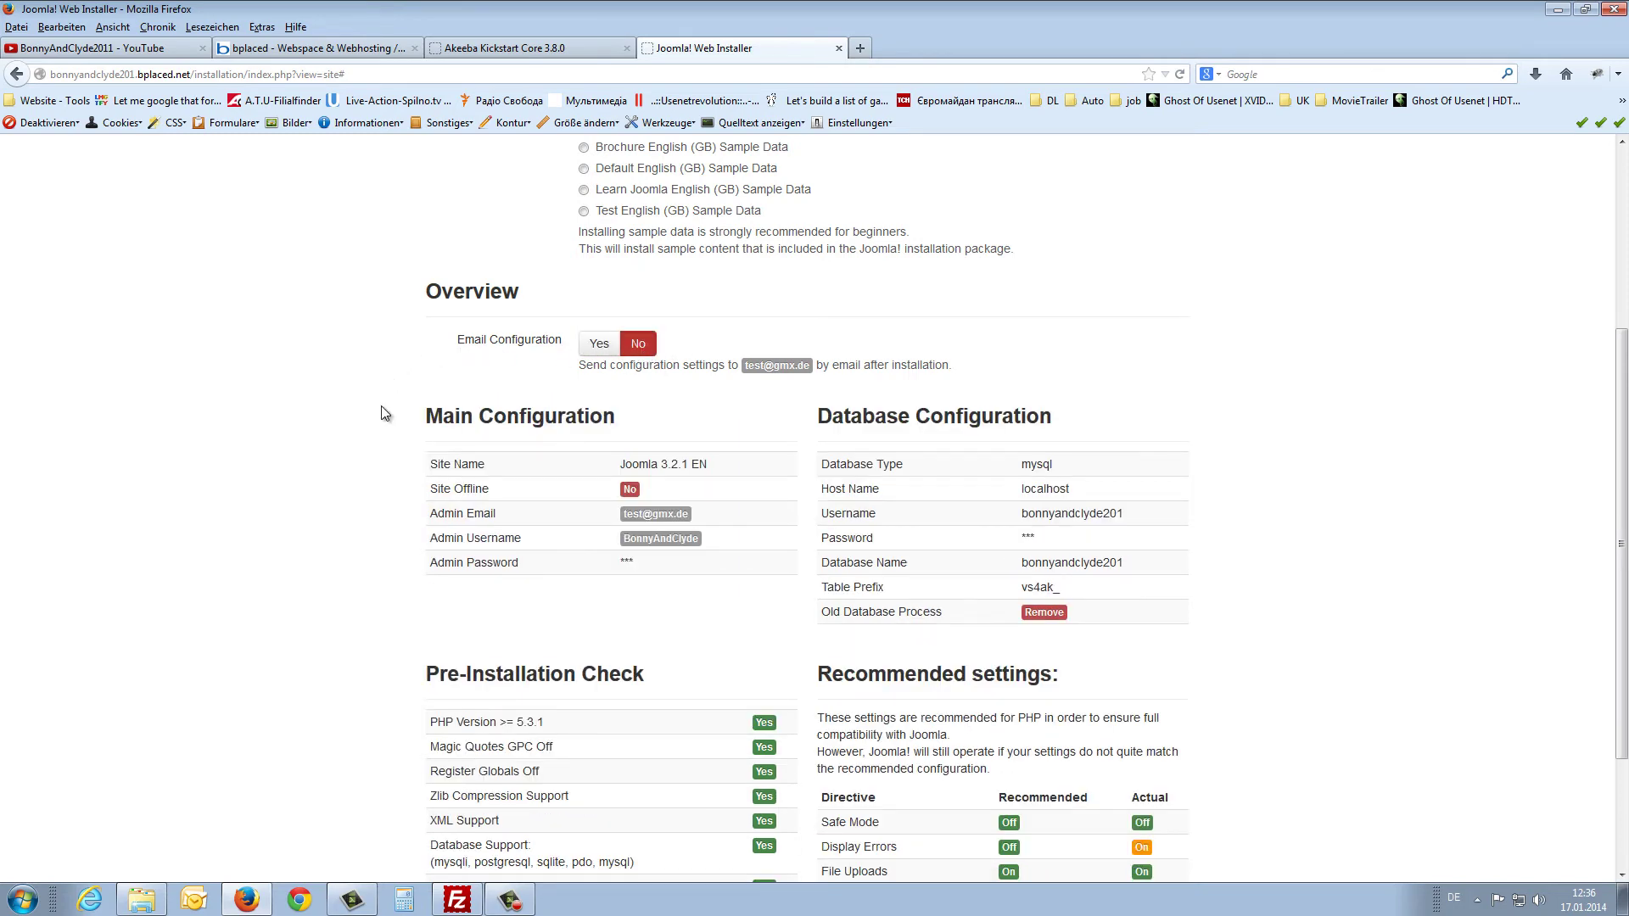
left_click_drag(381, 416, 657, 427)
scroll(601, 420, "down", 2)
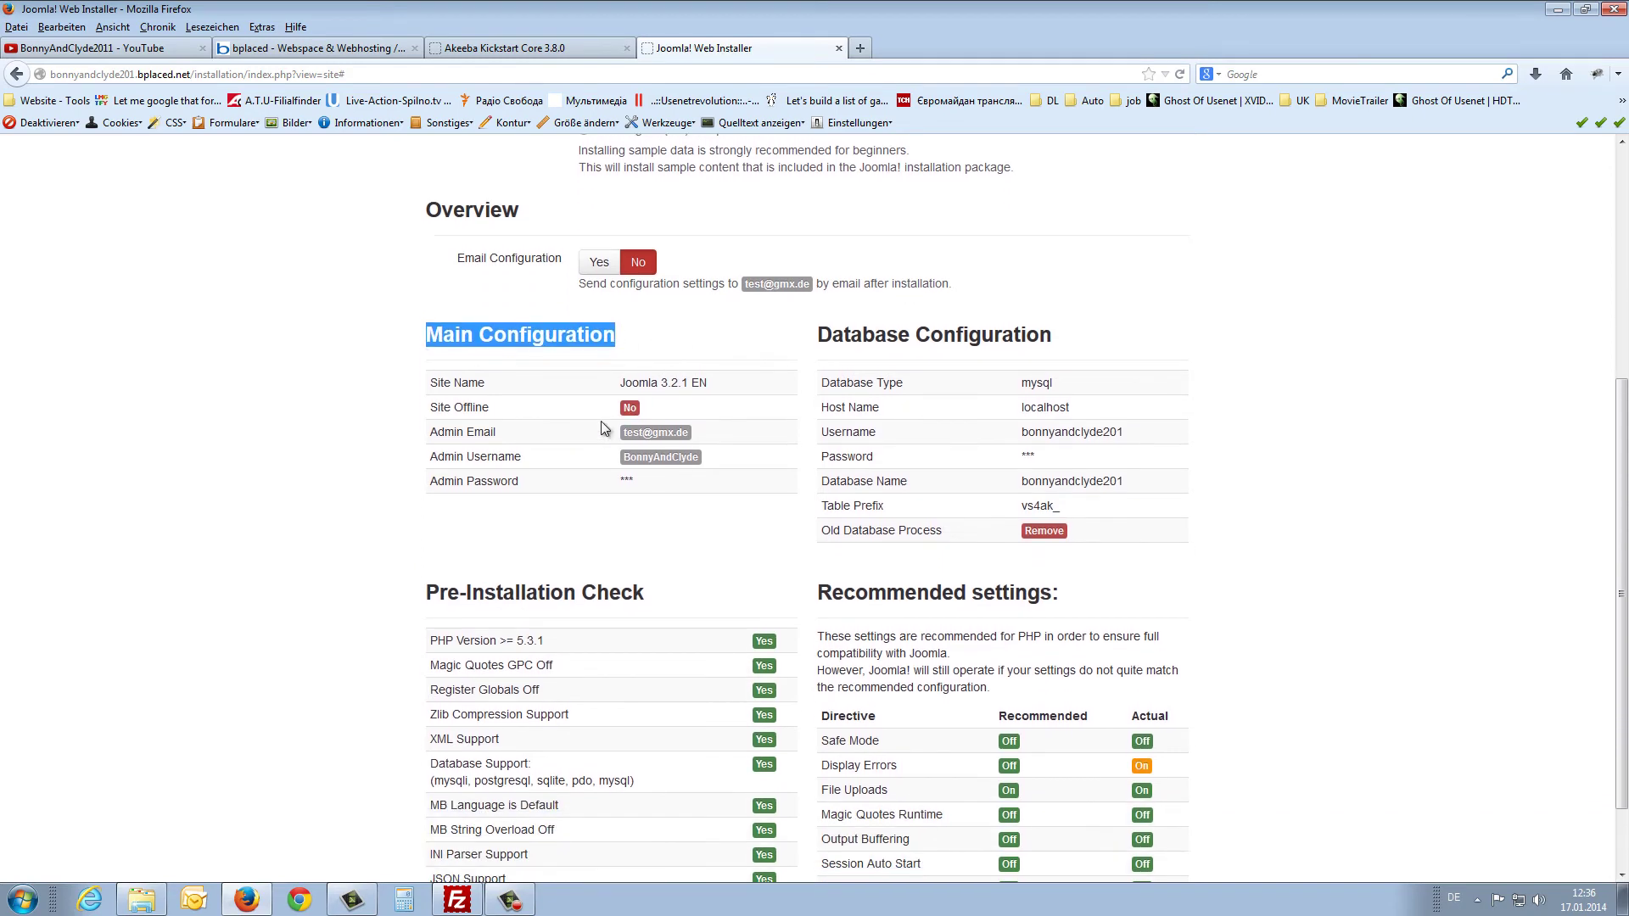
mouse_move(427, 355)
left_mouse_down()
mouse_move(684, 405)
mouse_move(716, 473)
left_mouse_up()
left_click(715, 466)
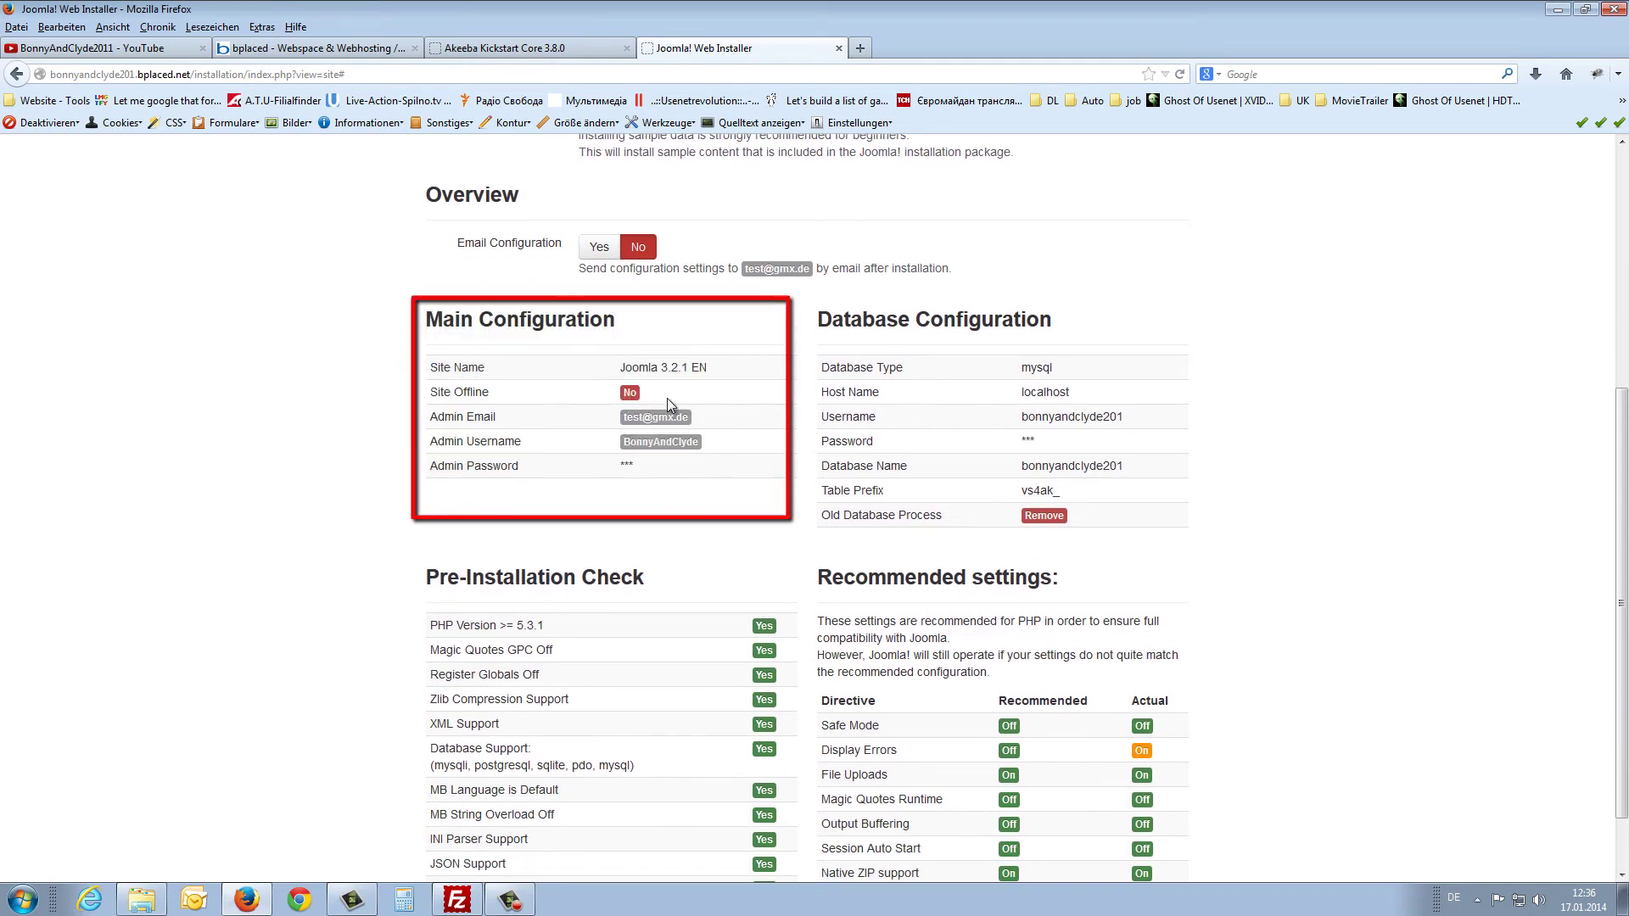
left_click_drag(438, 367, 710, 367)
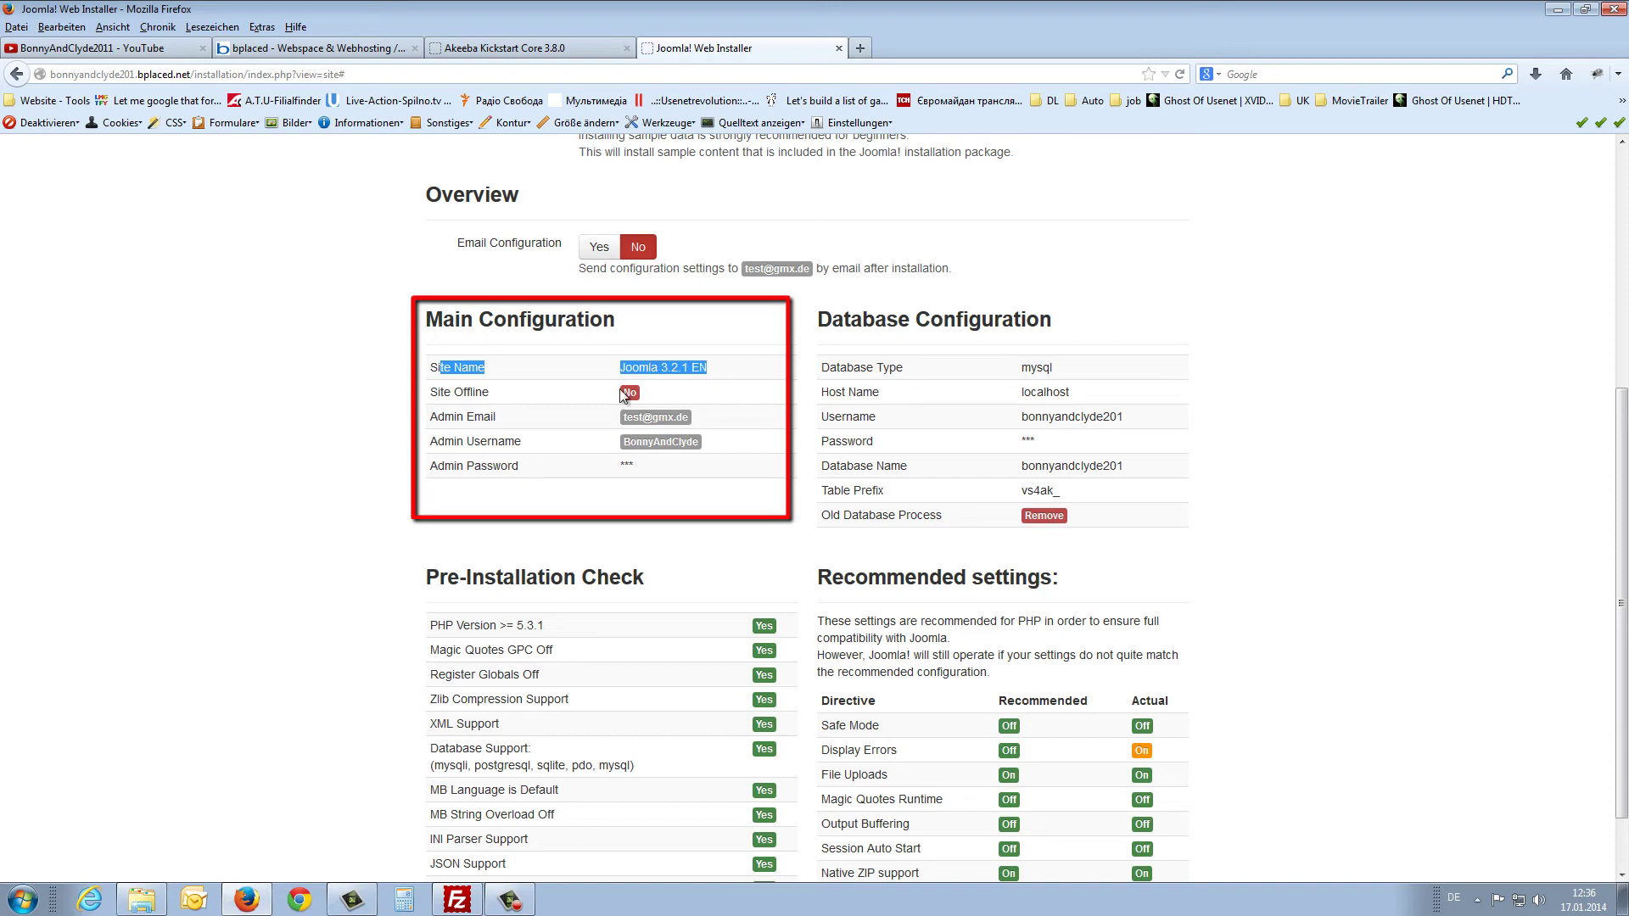
left_click_drag(429, 392, 513, 424)
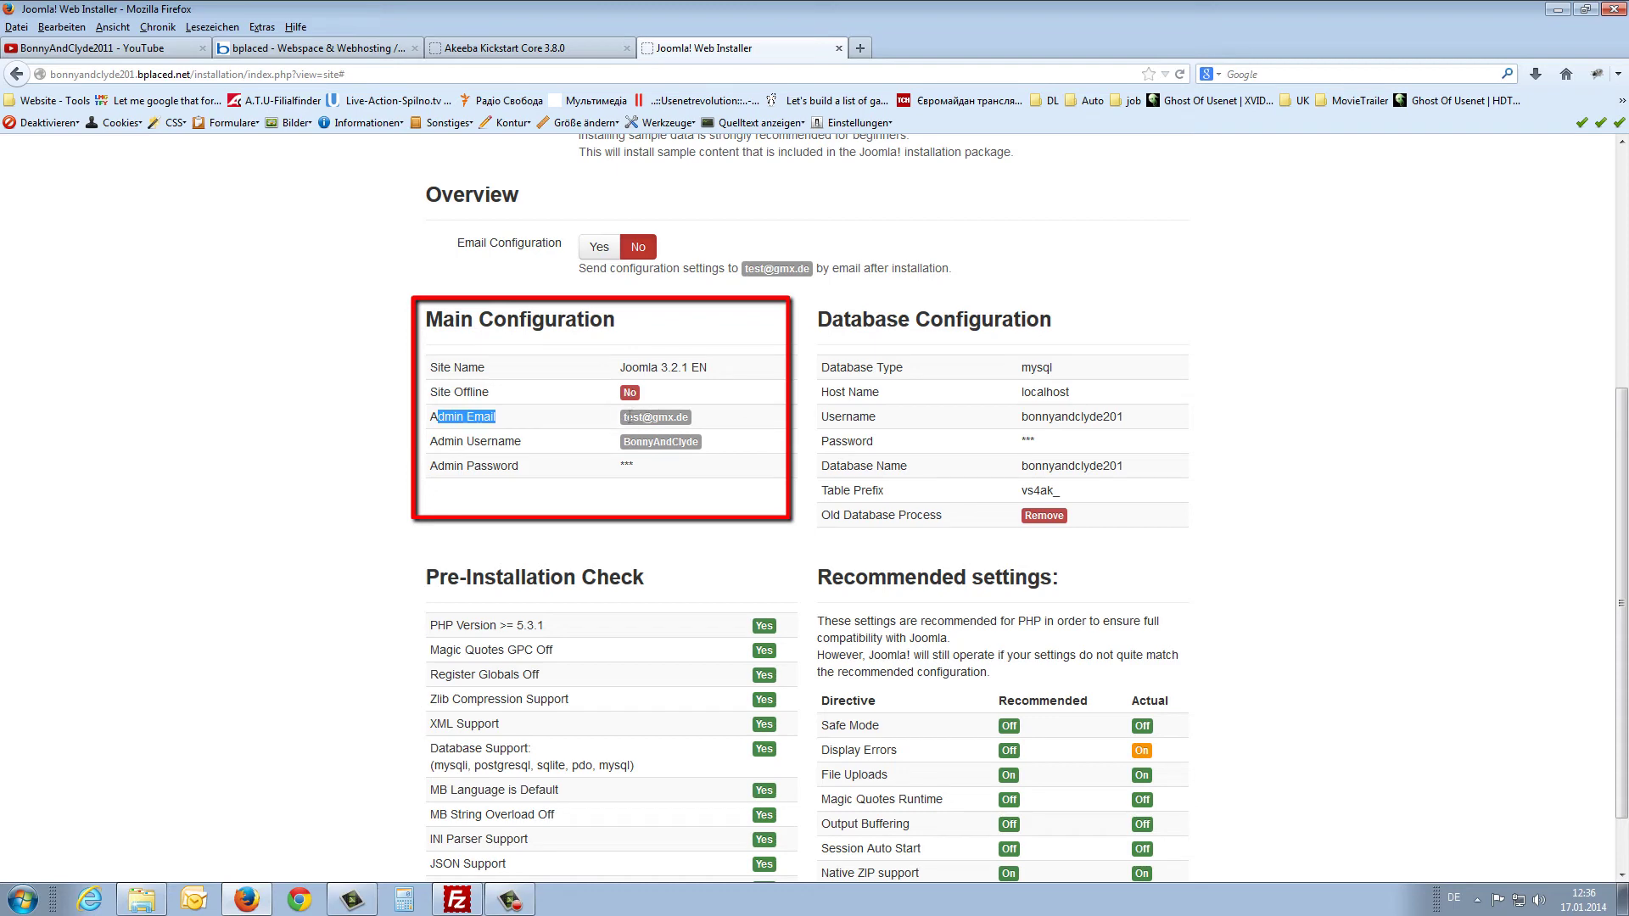
left_click_drag(624, 417, 692, 422)
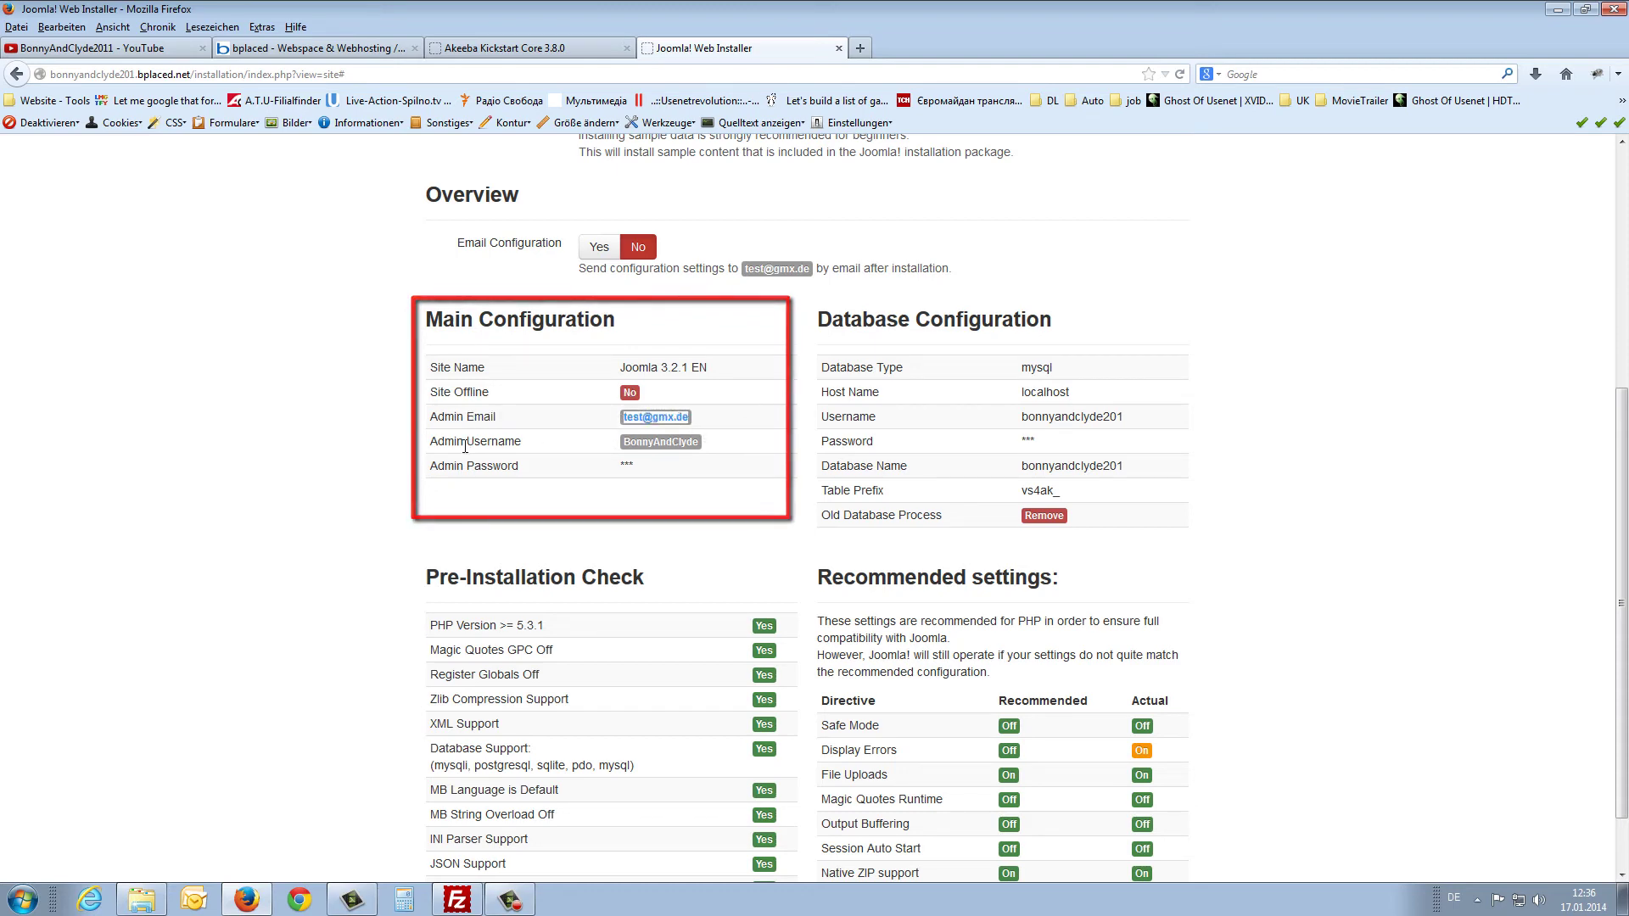
left_click_drag(817, 320, 942, 518)
left_click(925, 417)
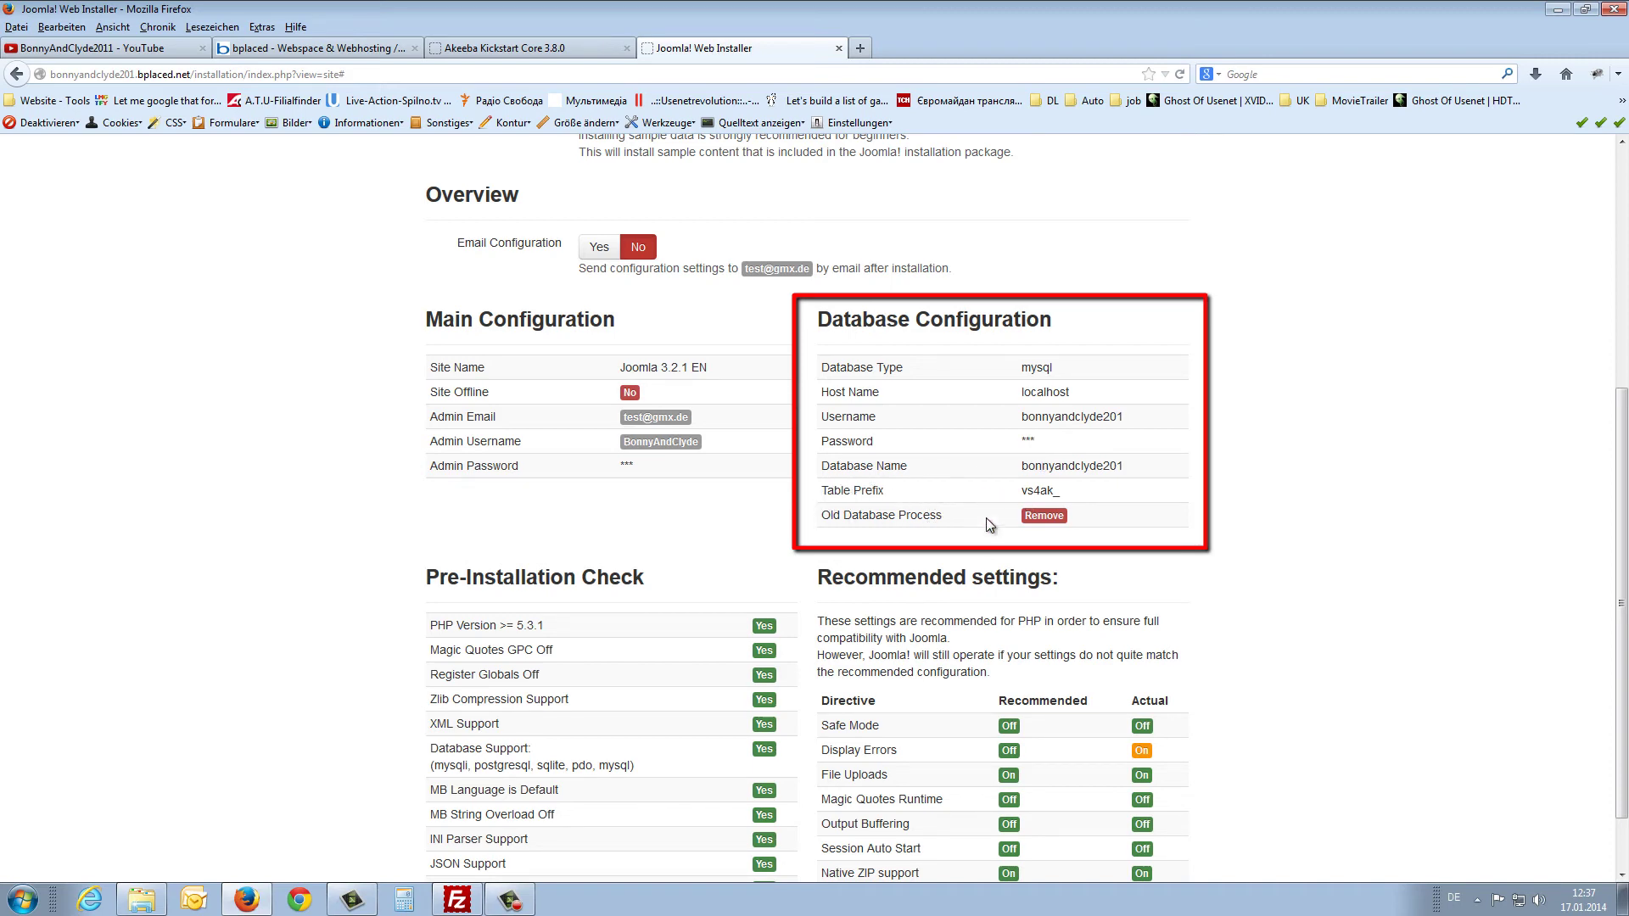
scroll(526, 501, "down", 2)
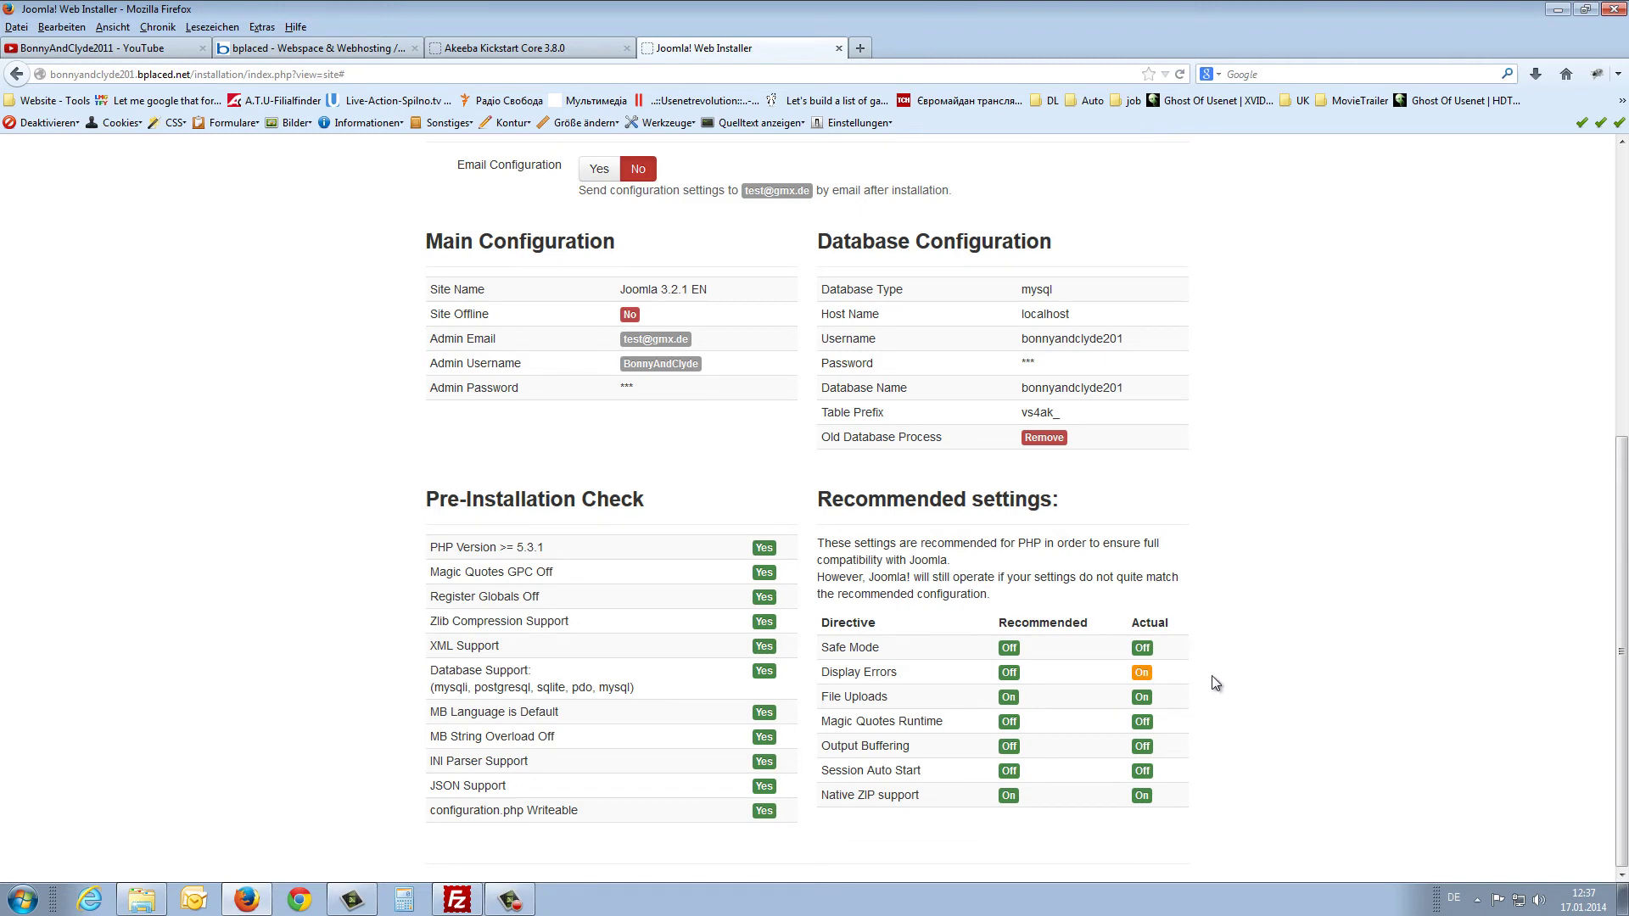
scroll(1212, 675, "up", 6)
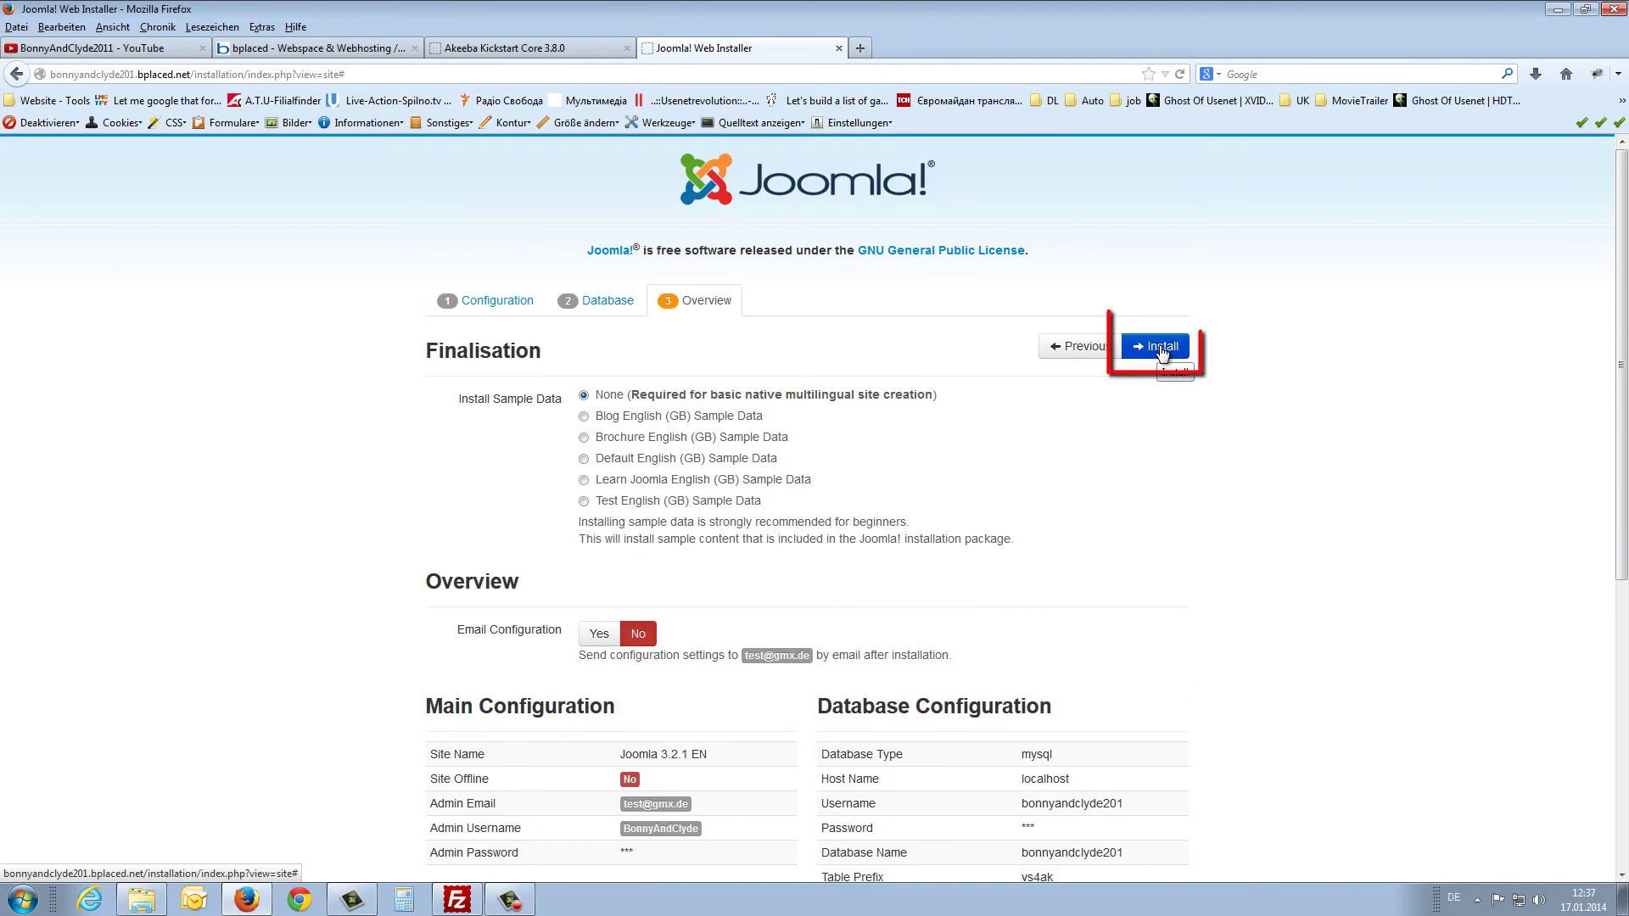
Install Joomla until the Congratulations page appears, then bring FileZilla to the front.
left_click(1163, 349)
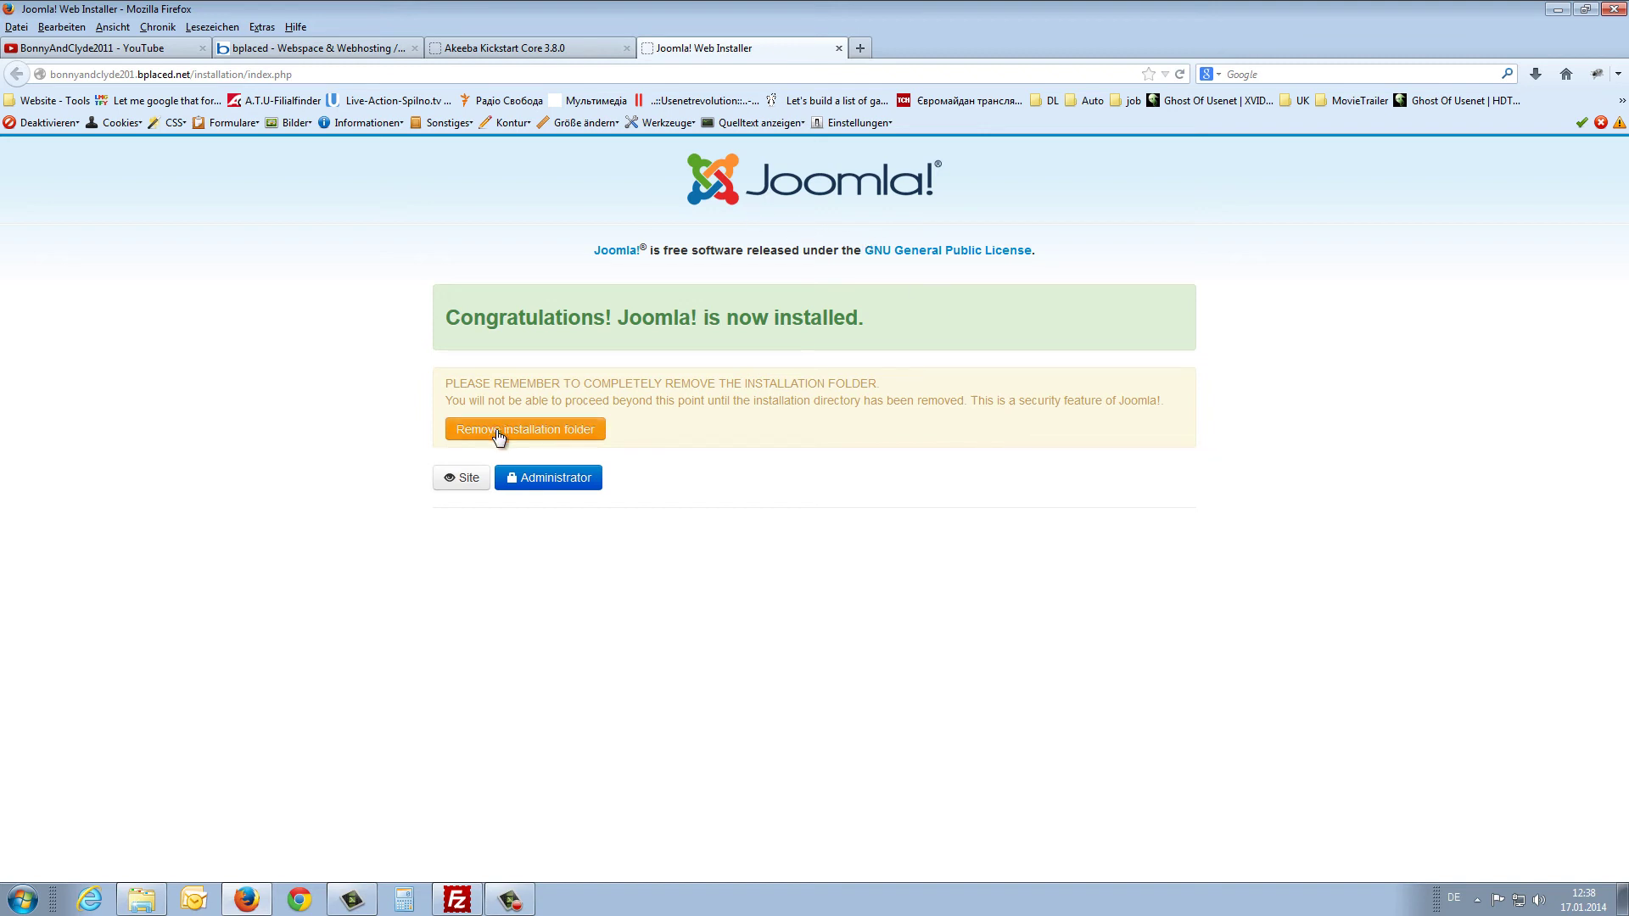
left_click(457, 899)
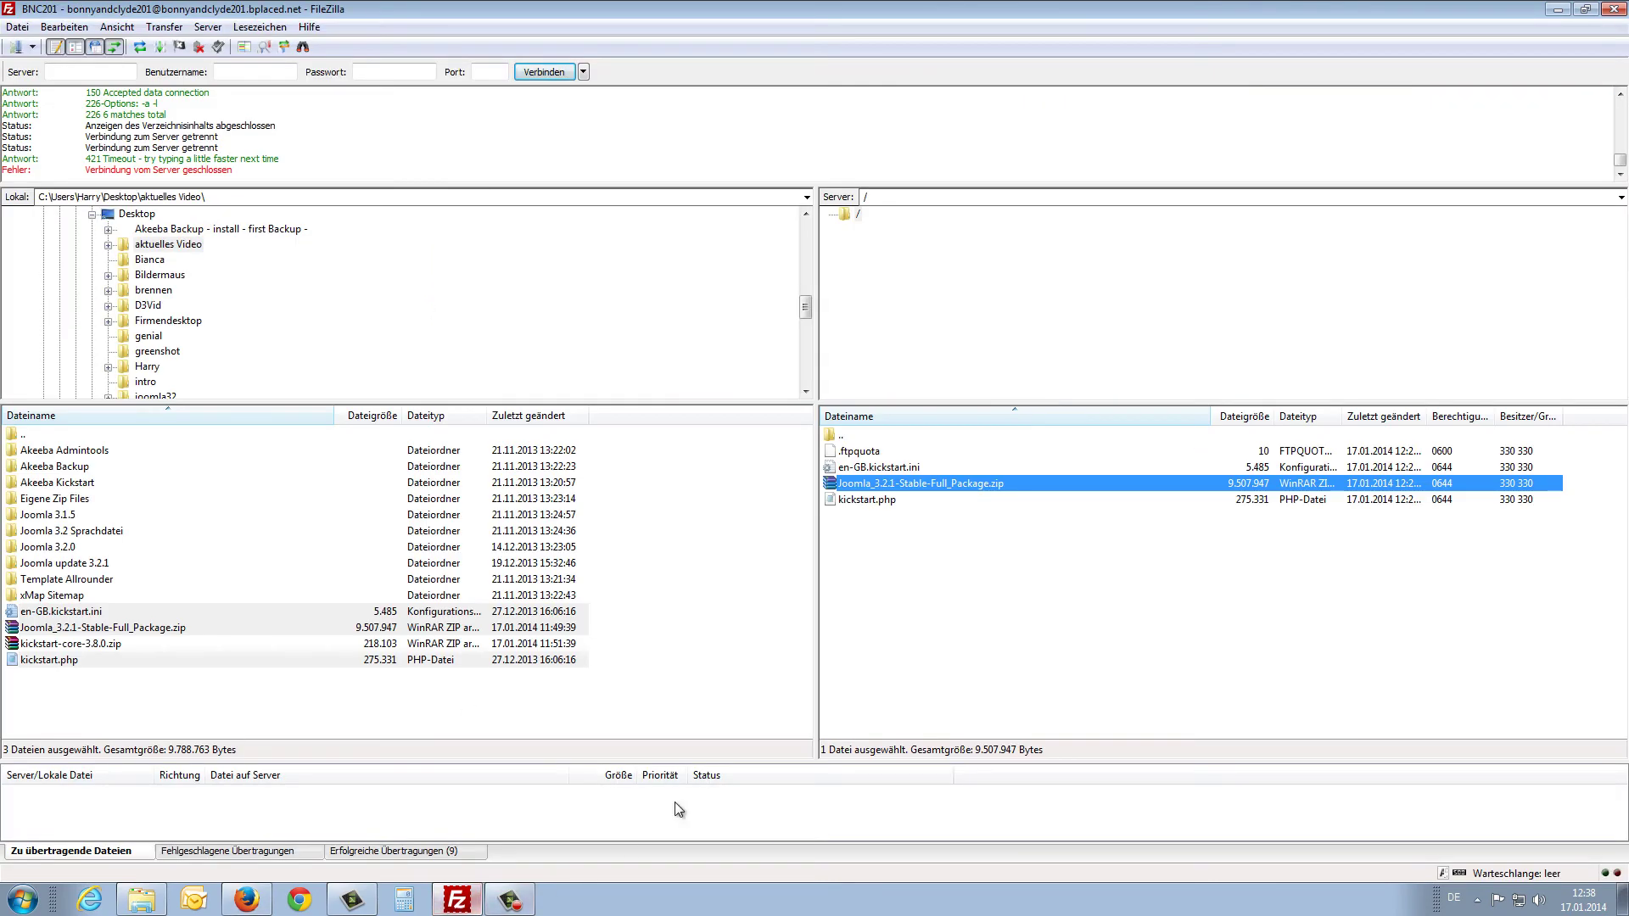
Check the server root's installation folder, package zip, kickstart.php and en-GB.kickstart.ini, then return to Firefox.
double_click(842, 436)
left_click(917, 564)
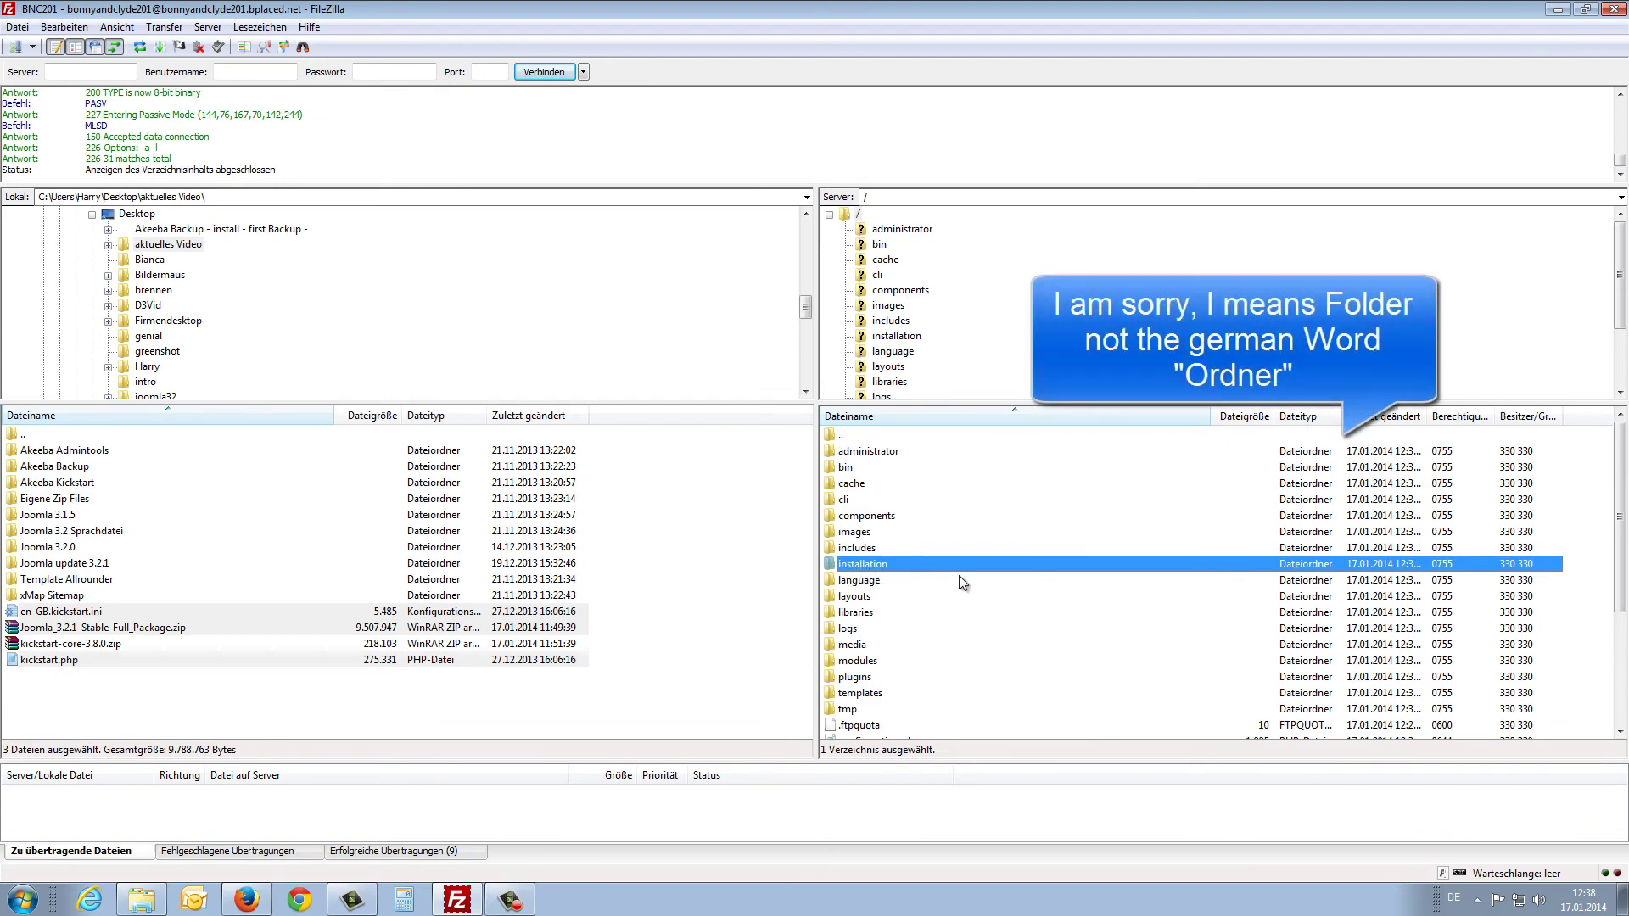
scroll(965, 585, "down", 4)
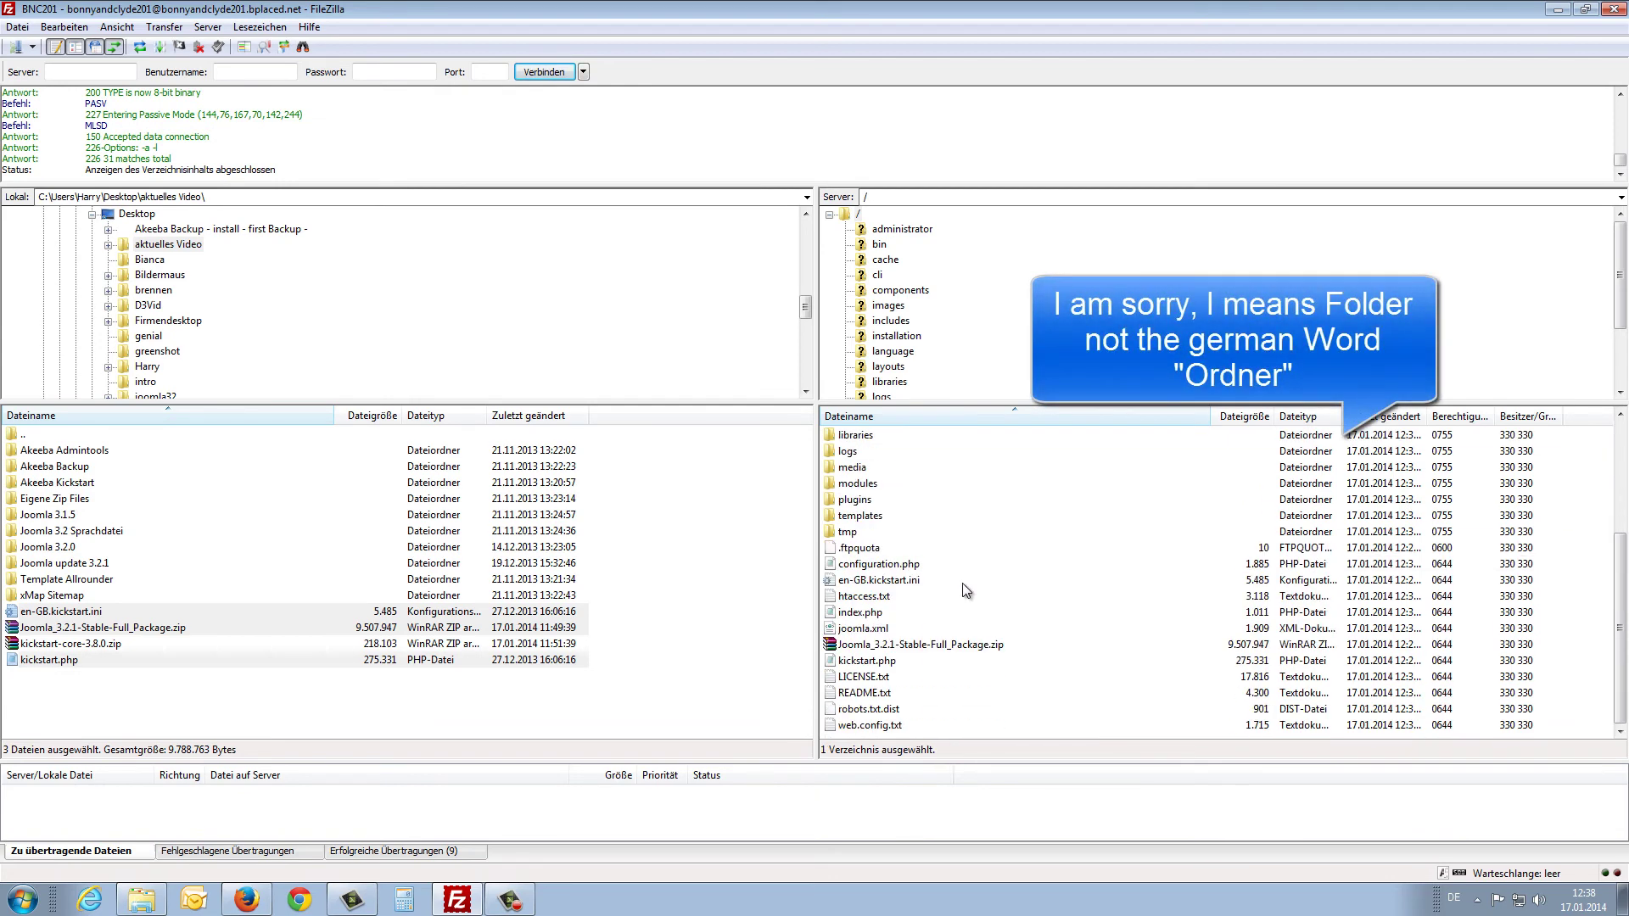
left_click(855, 646)
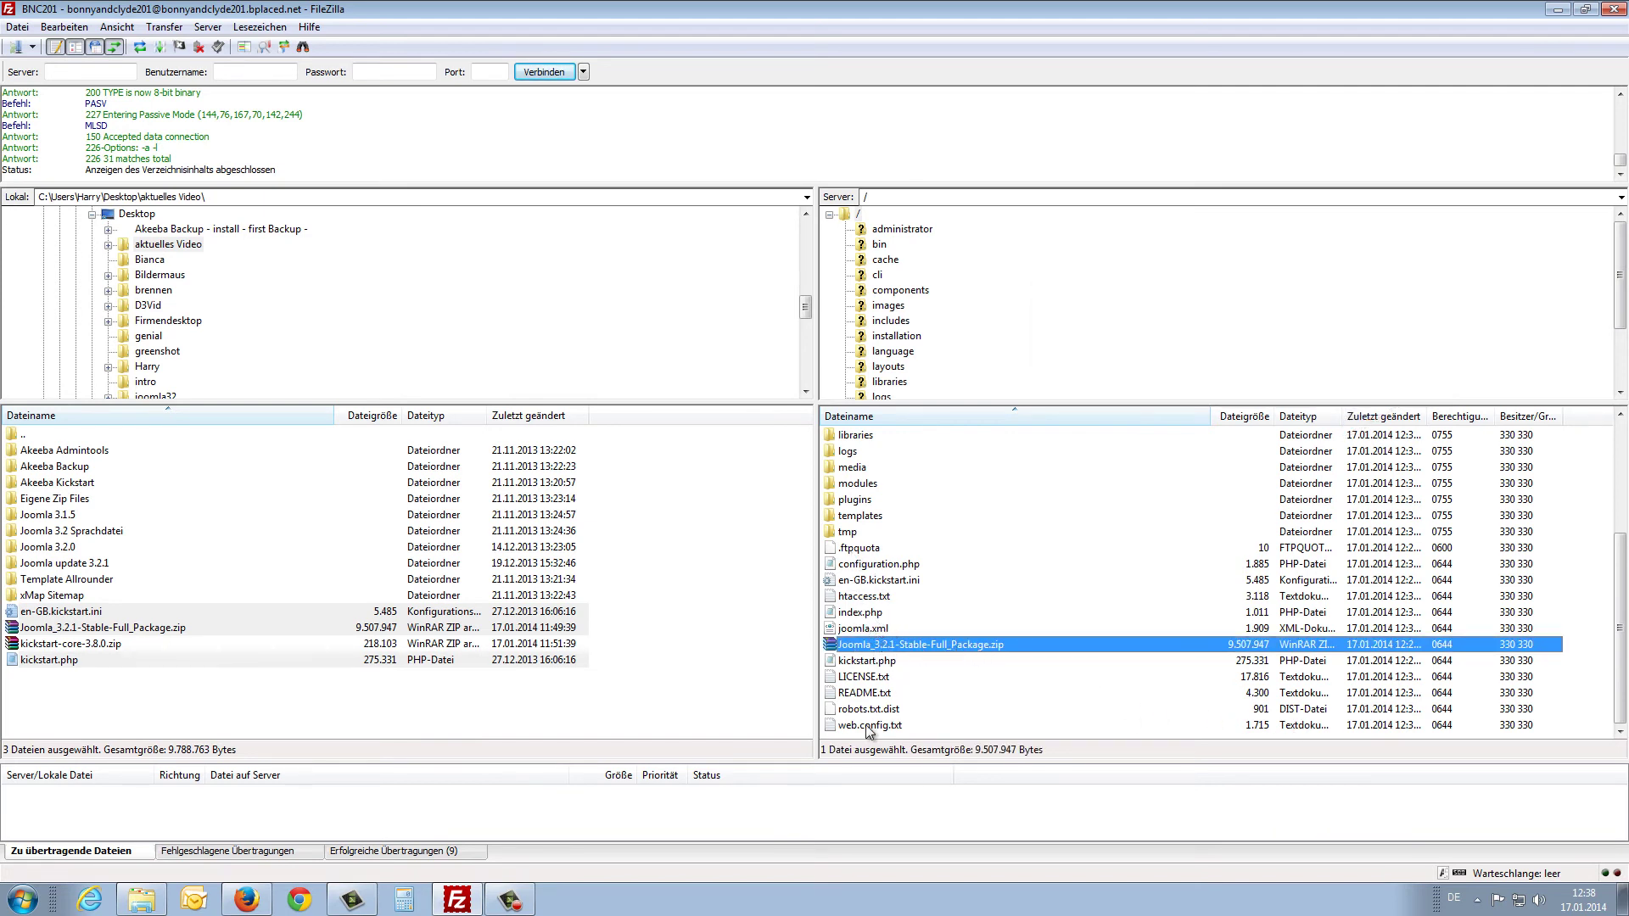
left_click(861, 664)
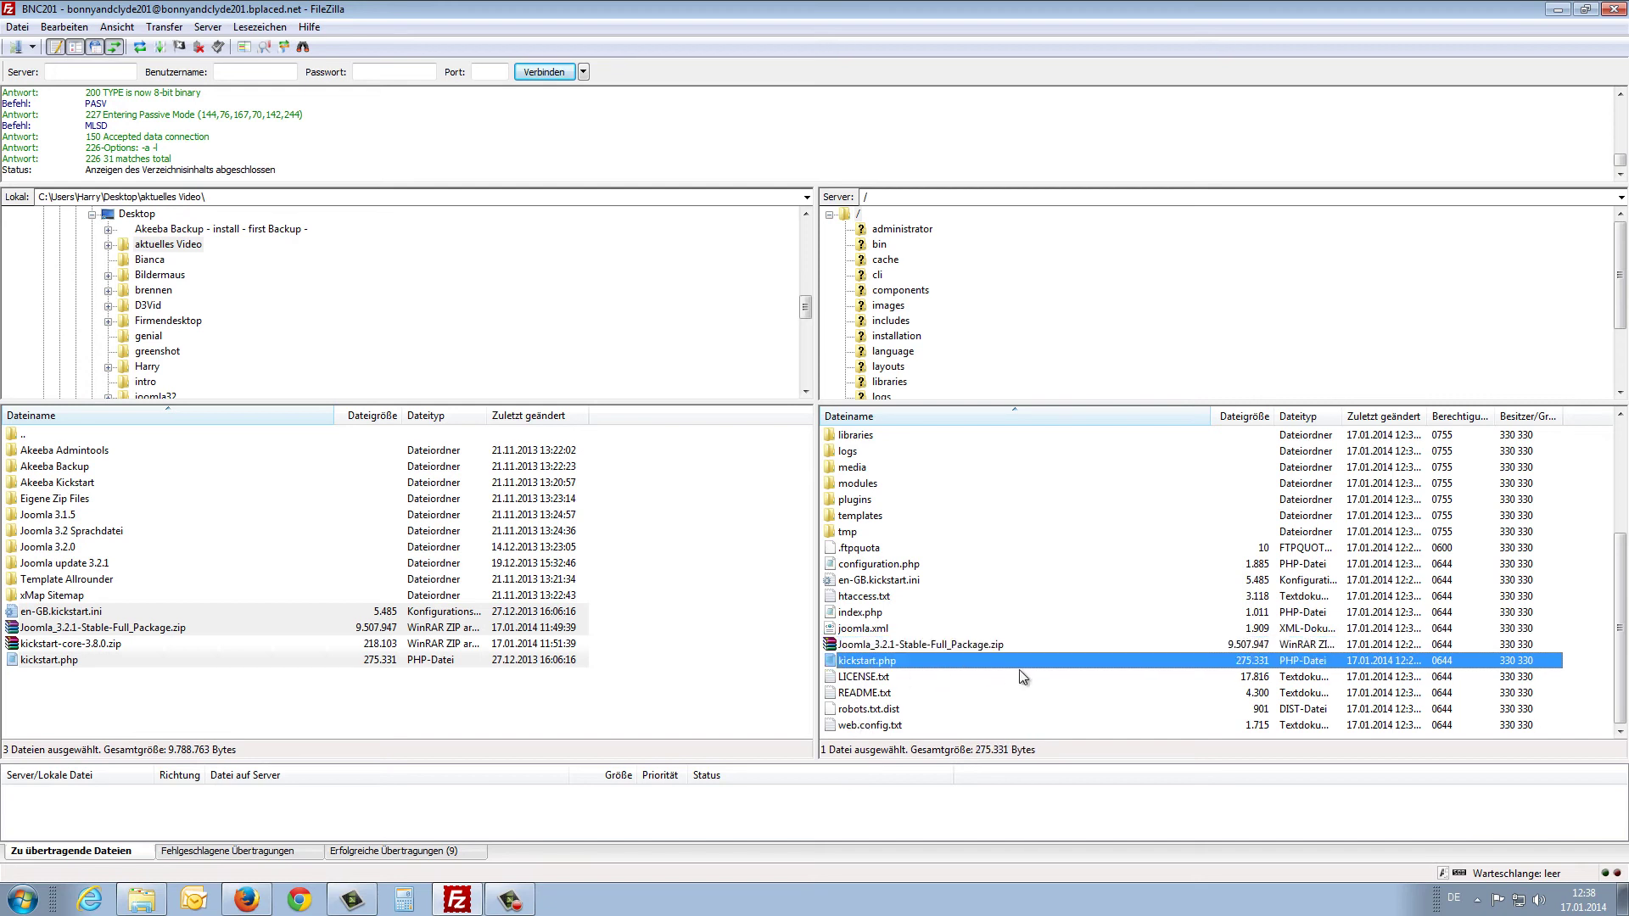
left_click(854, 581)
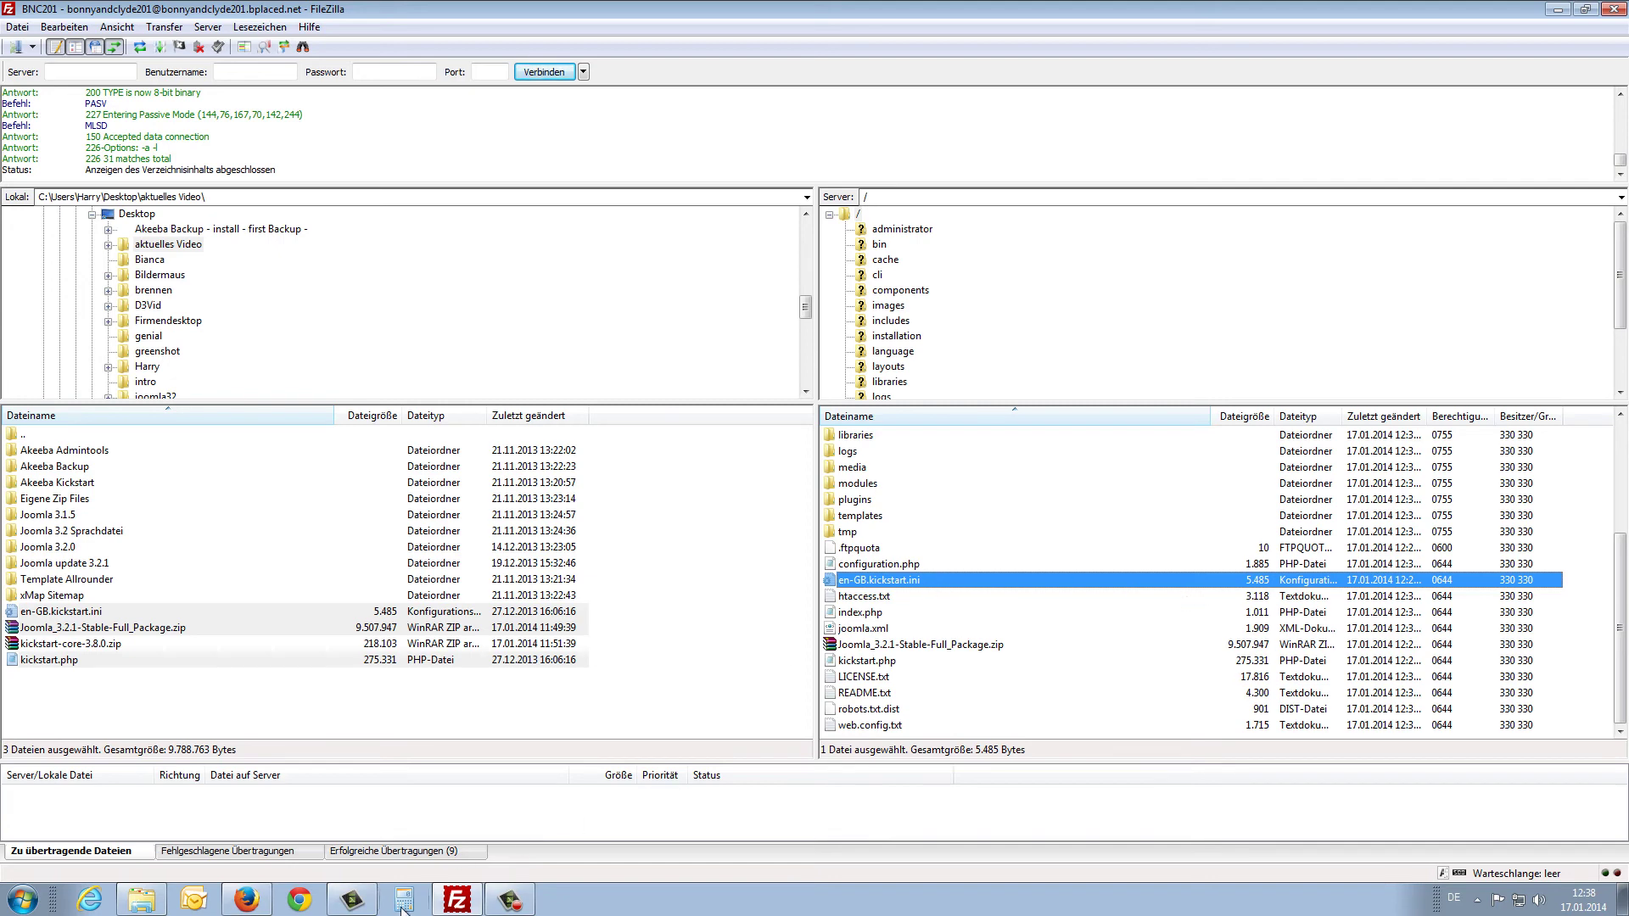
left_click(247, 901)
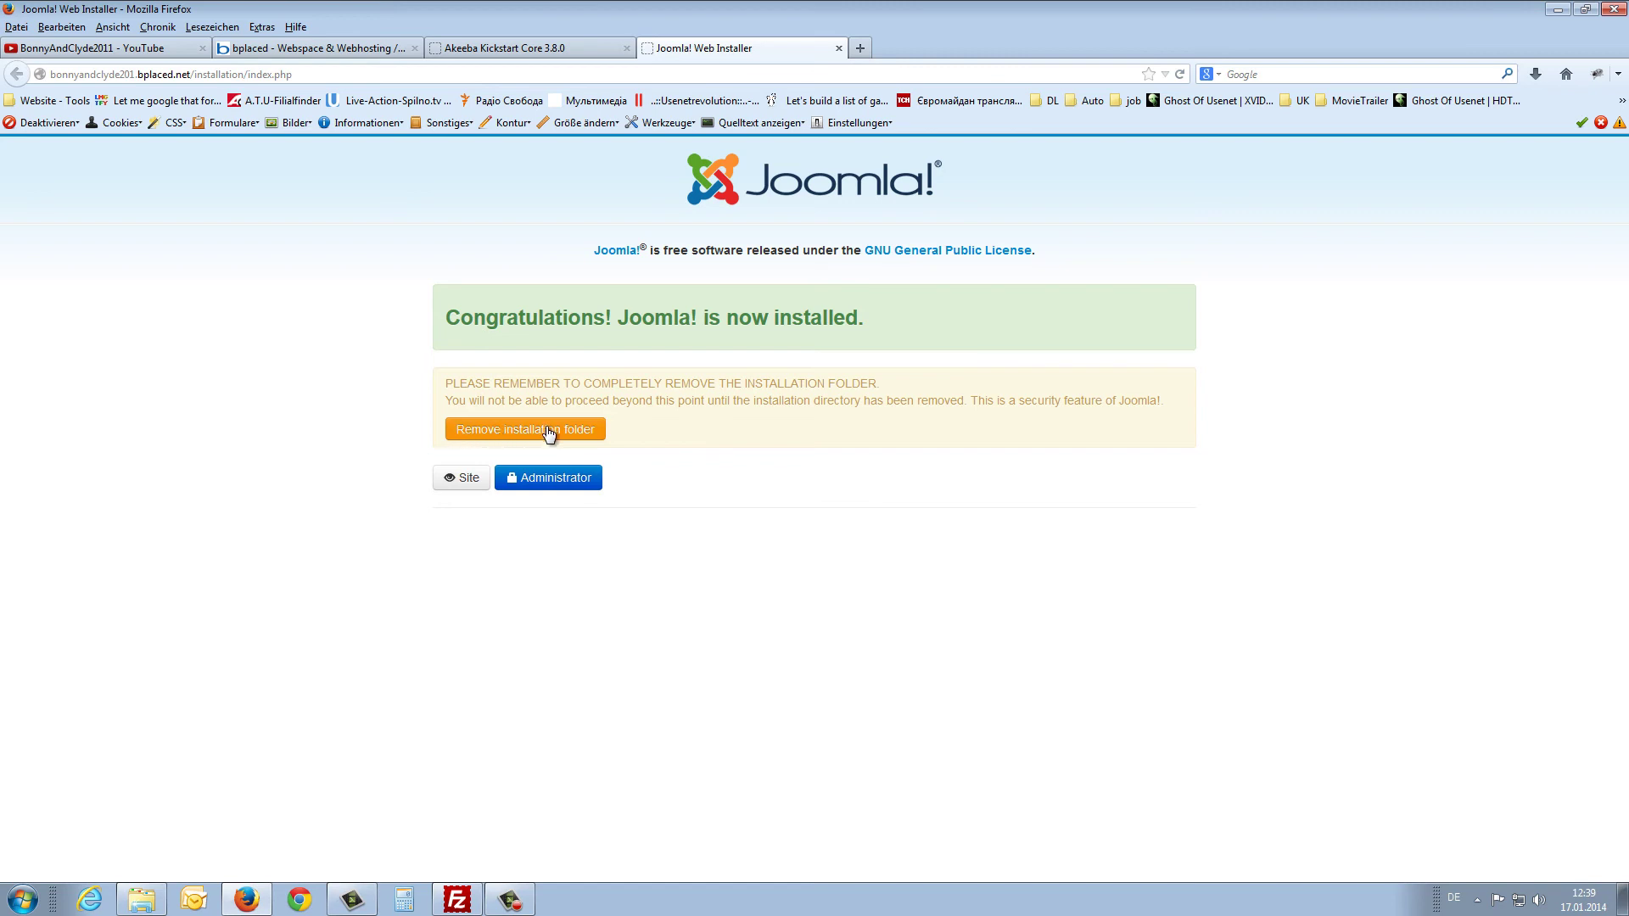
Remove the Joomla installation folder, reloading with F5 after the token error and retrying.
left_click(548, 431)
key("F5")
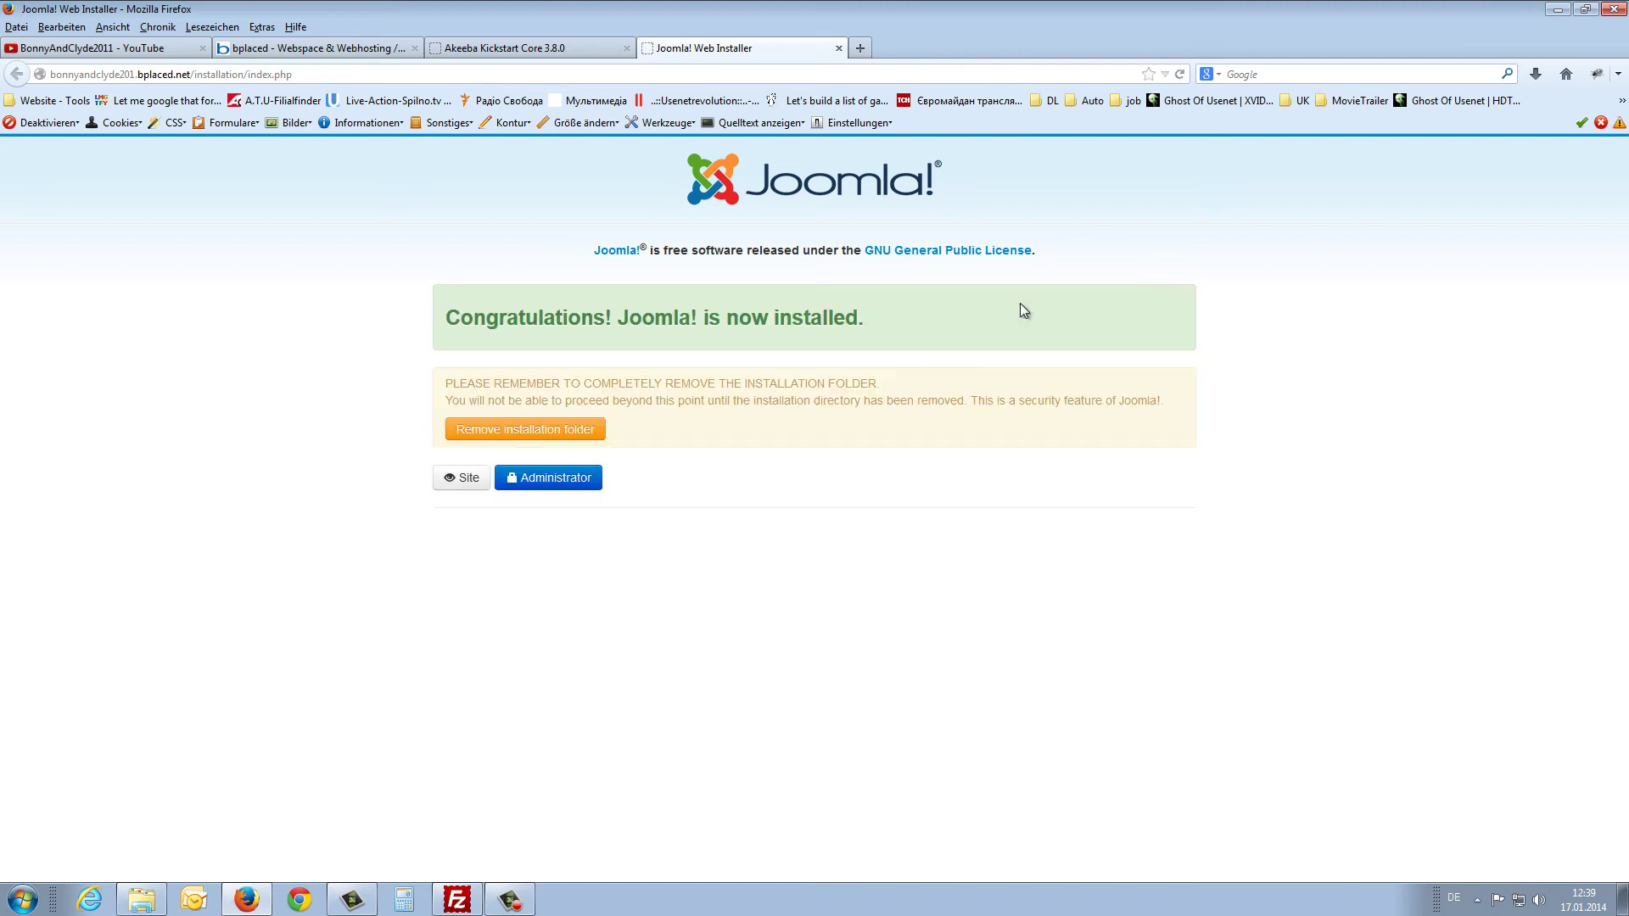
left_click(487, 425)
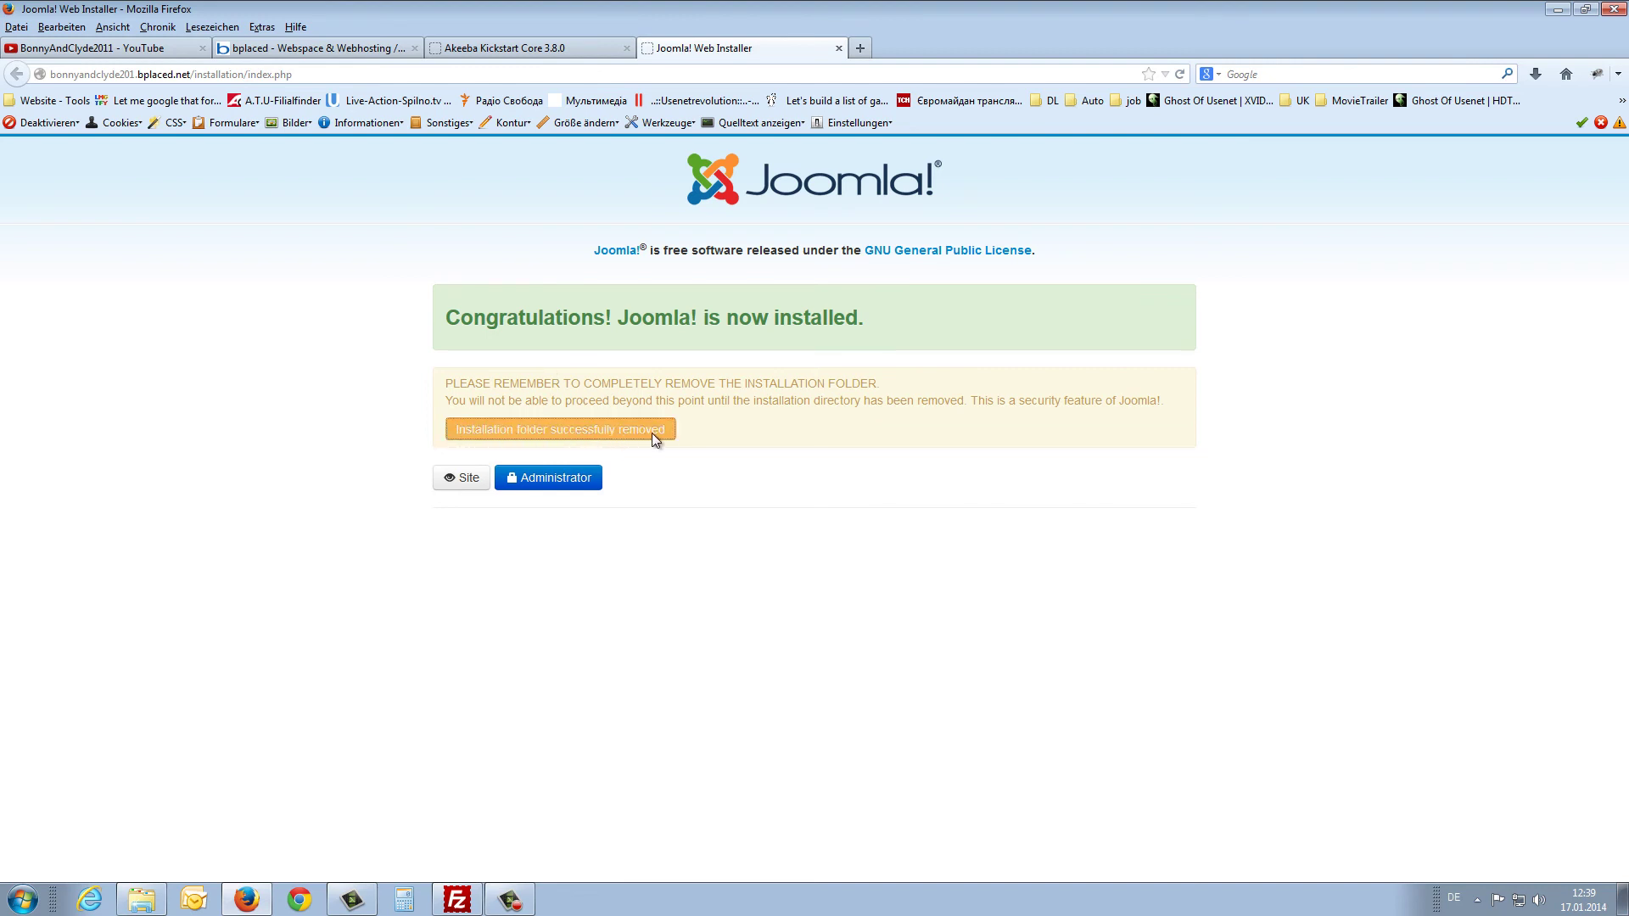
Refresh the FileZilla server listing to confirm the installation folder is gone.
left_click(459, 902)
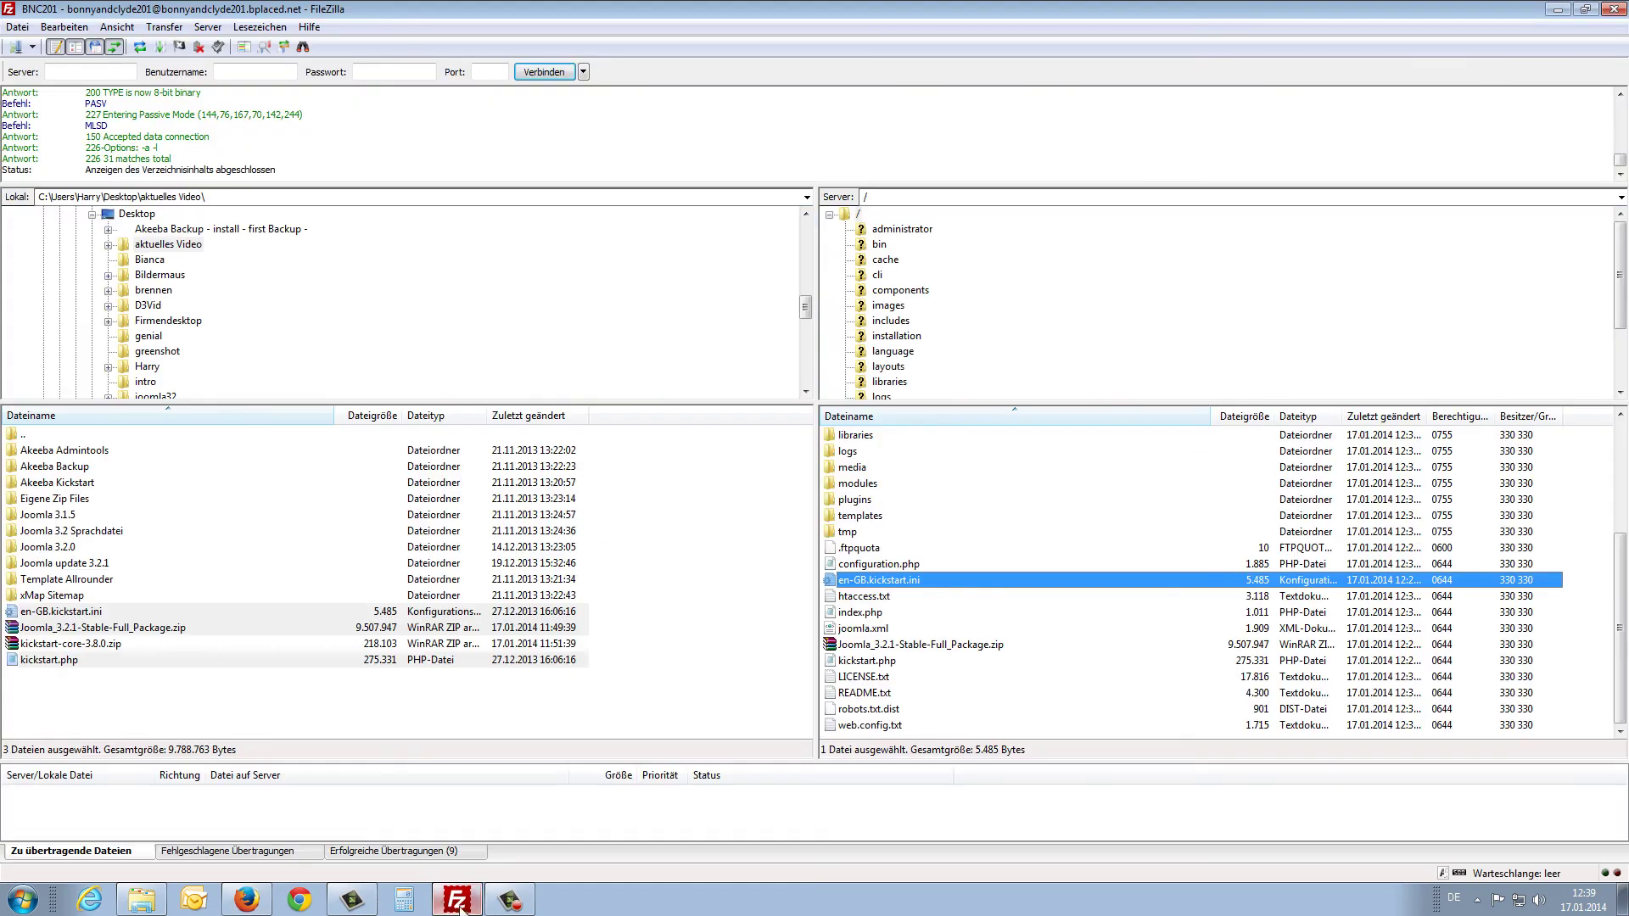
left_click(901, 614)
scroll(897, 609, "up", 4)
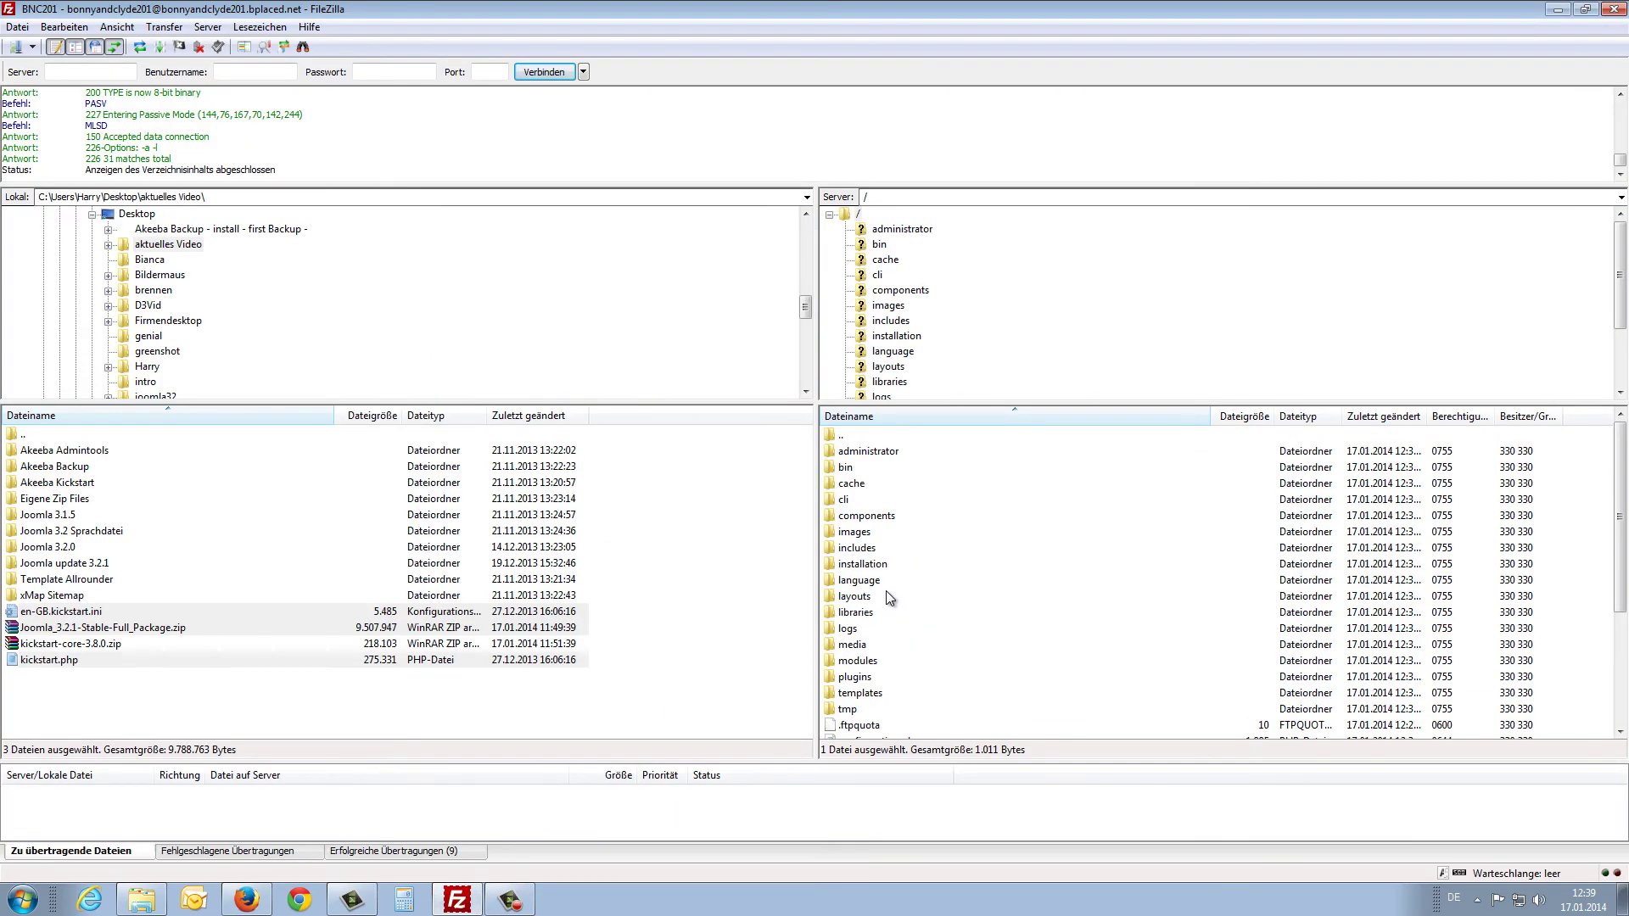
left_click(867, 565)
key("F5")
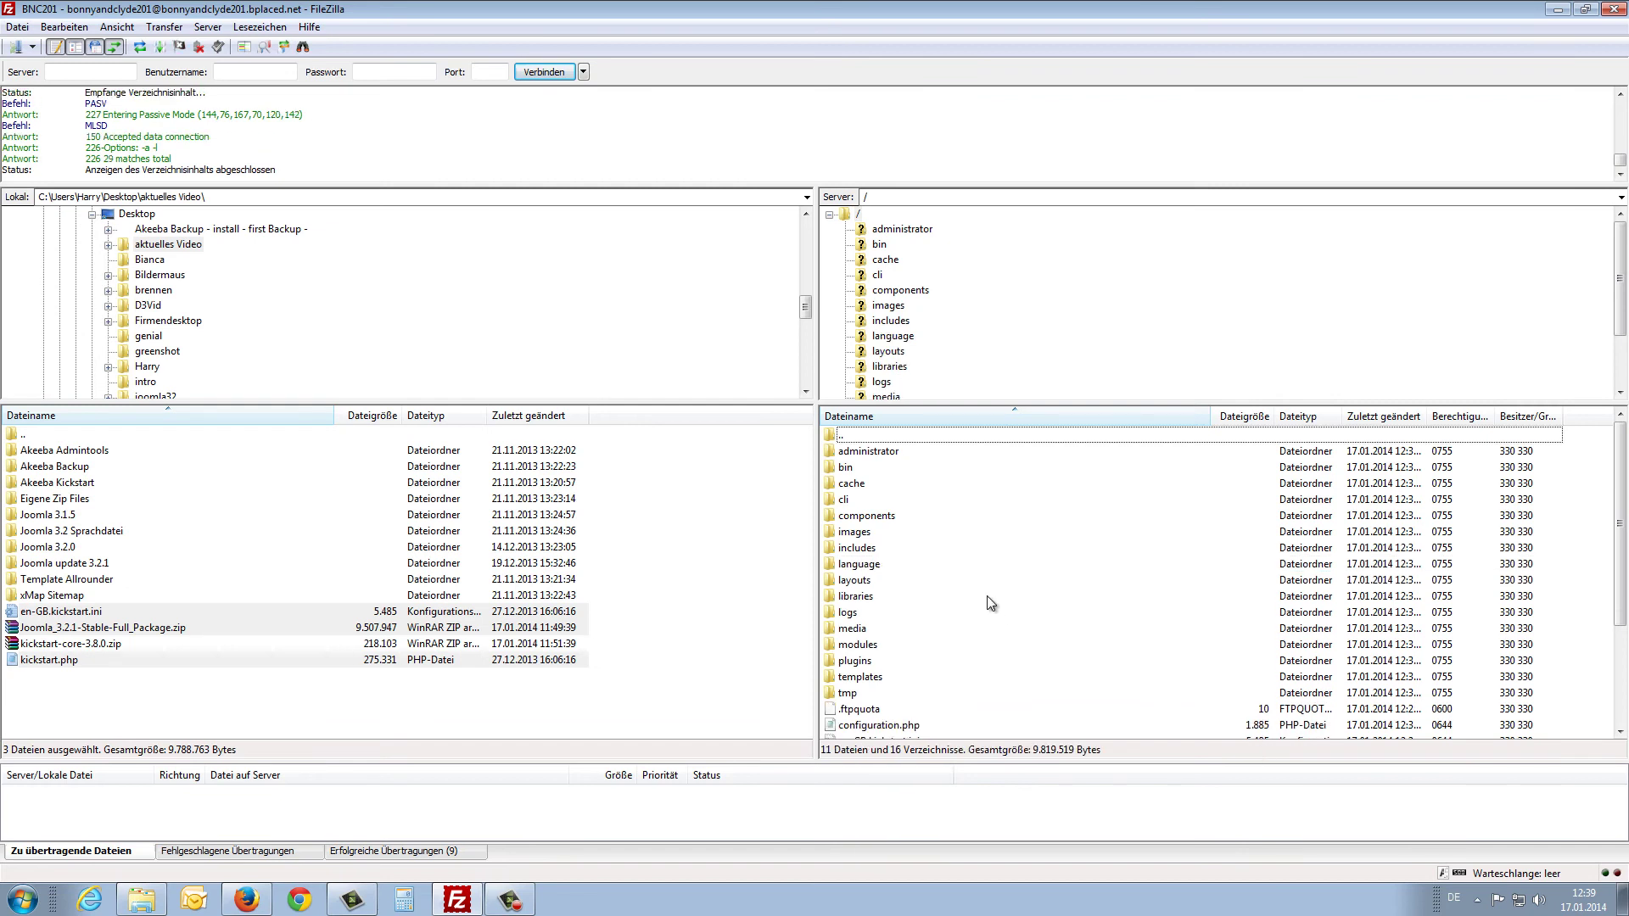
left_click(906, 519)
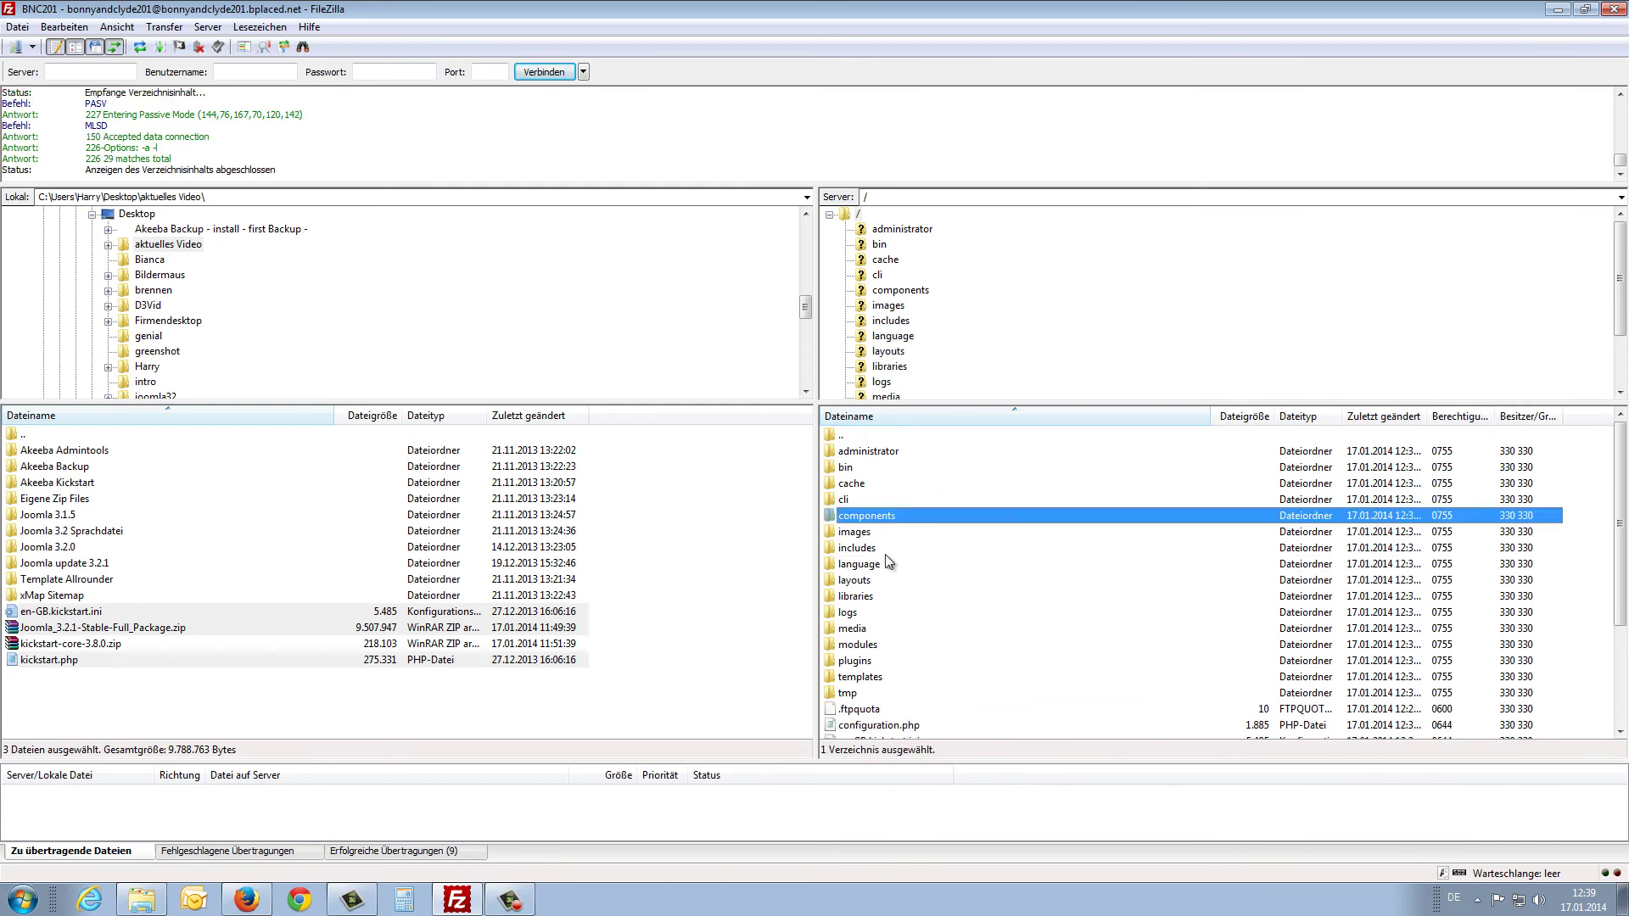
left_click(858, 551)
scroll(860, 556, "down", 3)
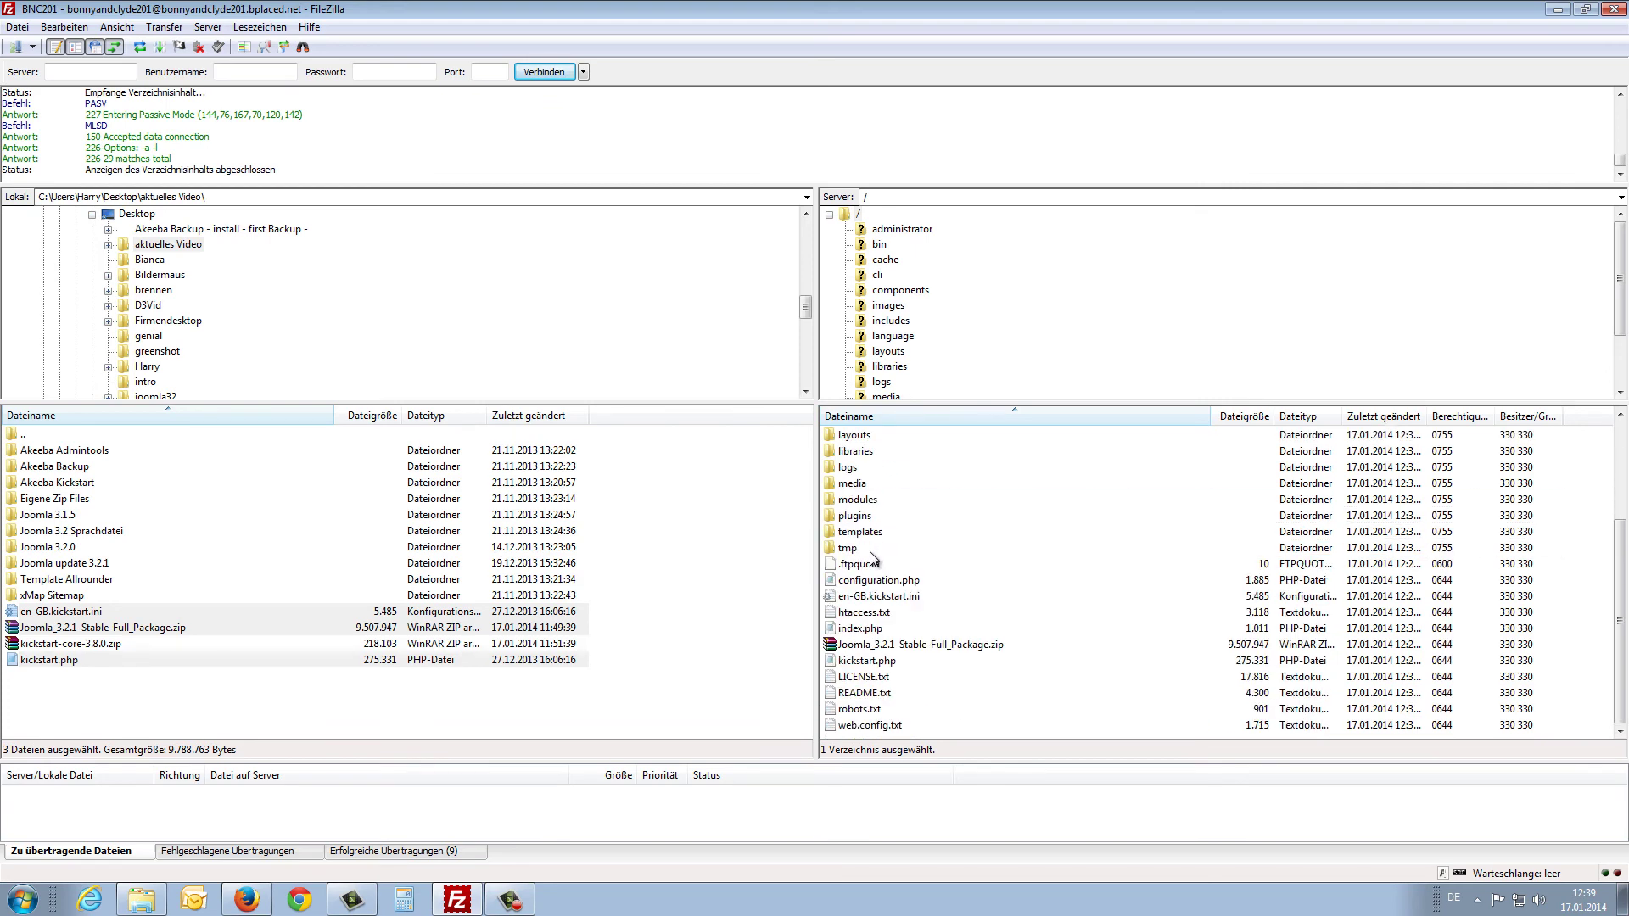
Delete Joomla_3.2.1-Stable-Full_Package.zip, en-GB.kickstart.ini and kickstart.php from the server, then return to Firefox.
left_click(856, 649)
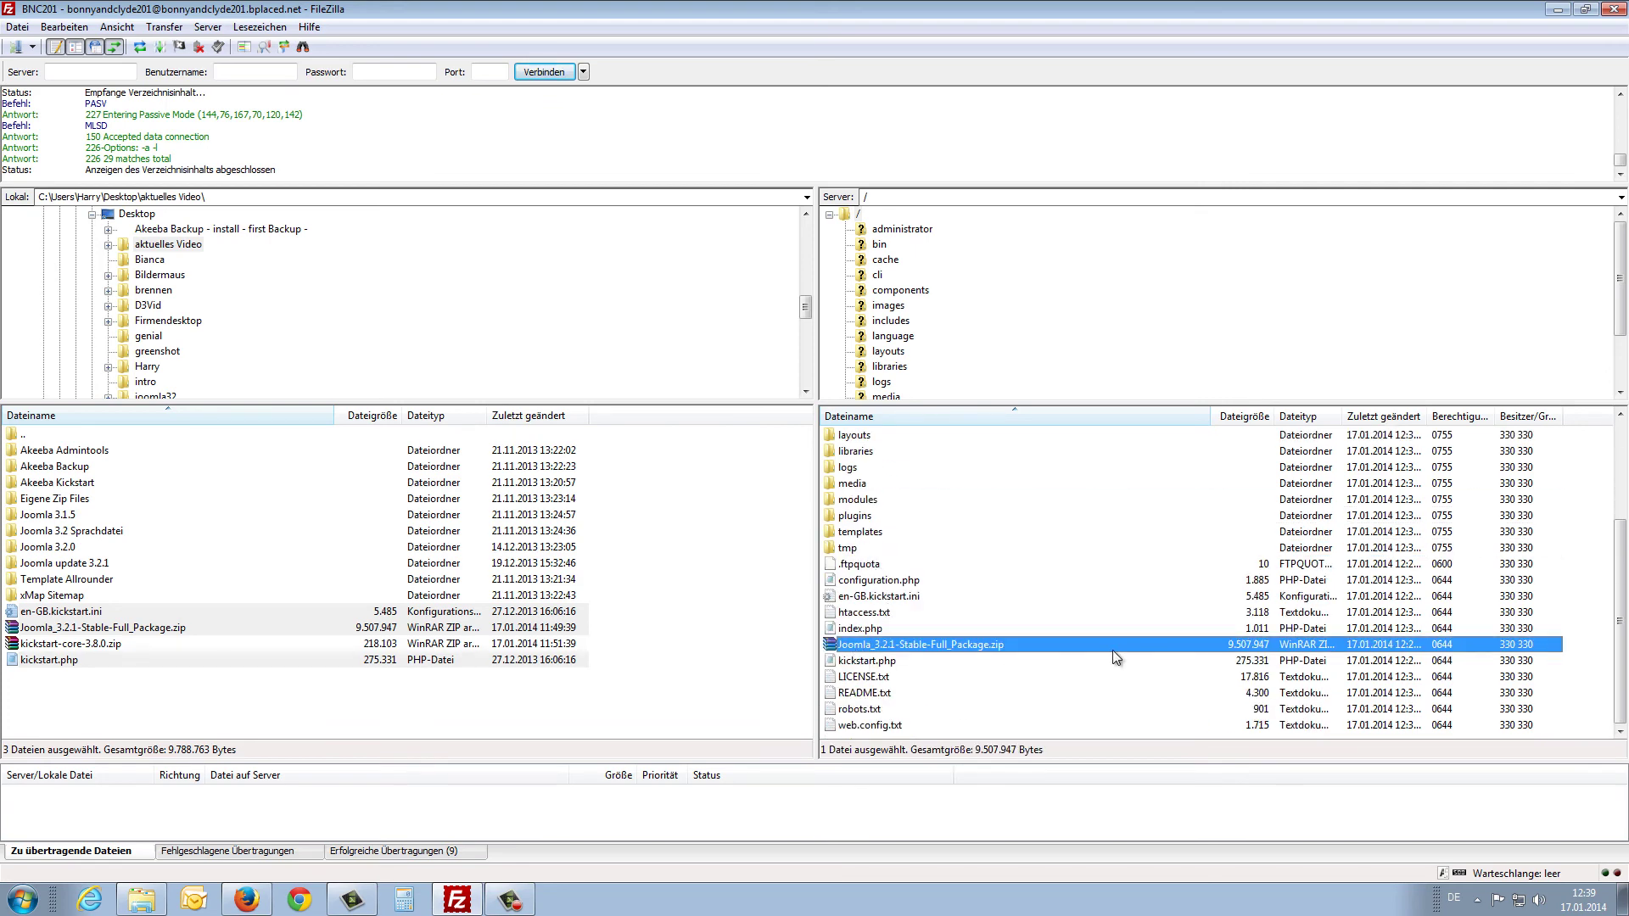
left_click(861, 598, "ctrl")
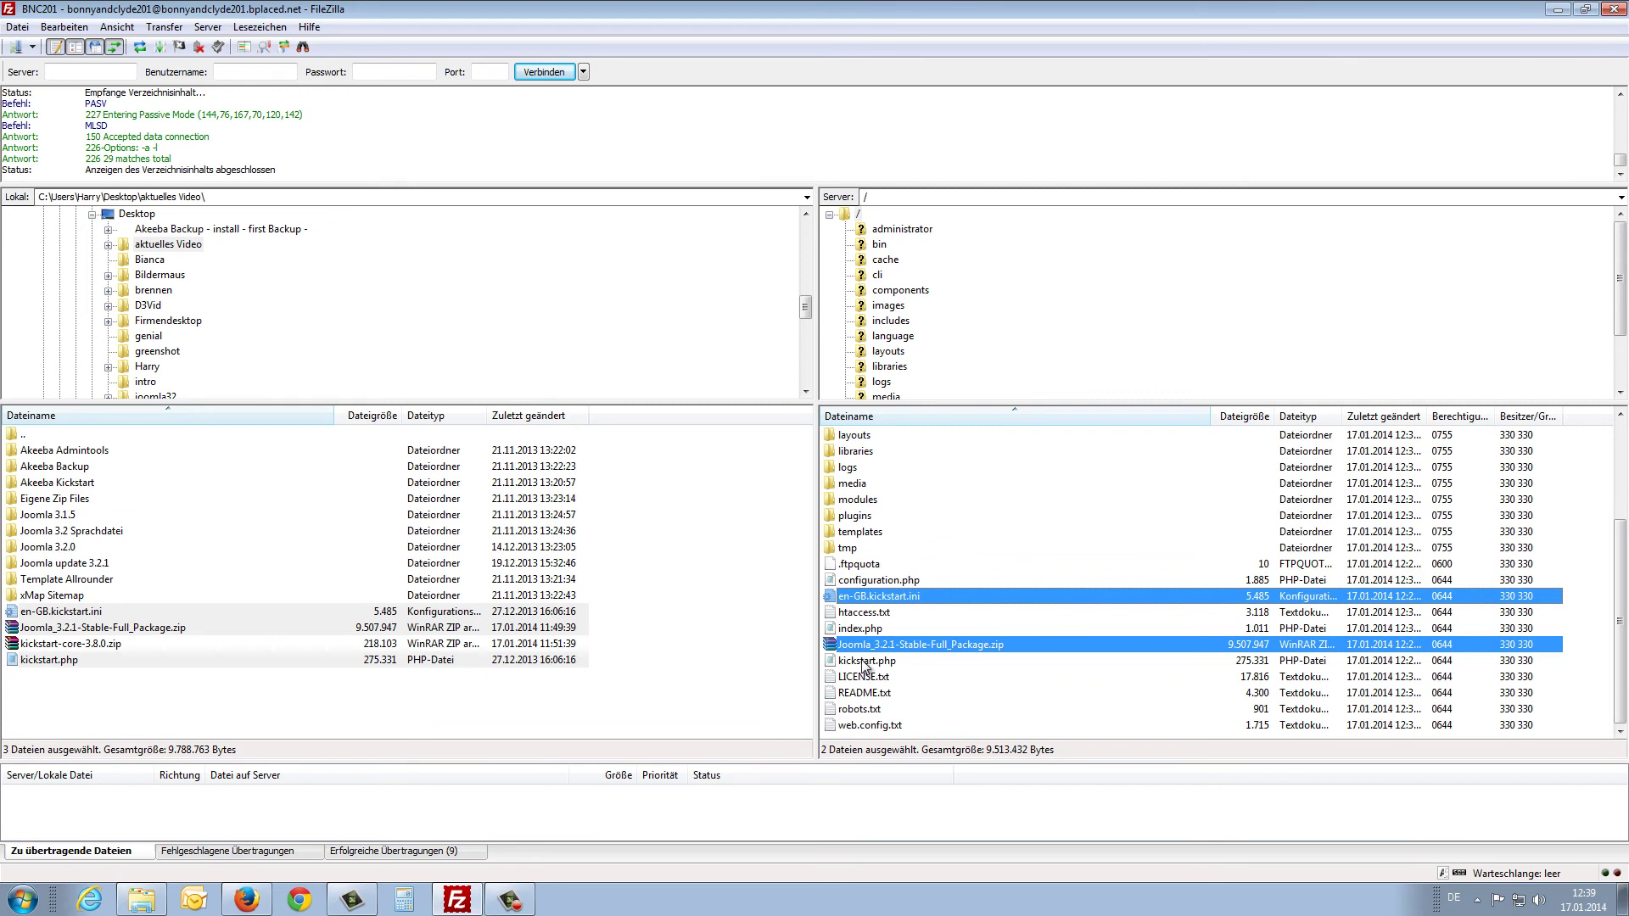
left_click(866, 662, "ctrl")
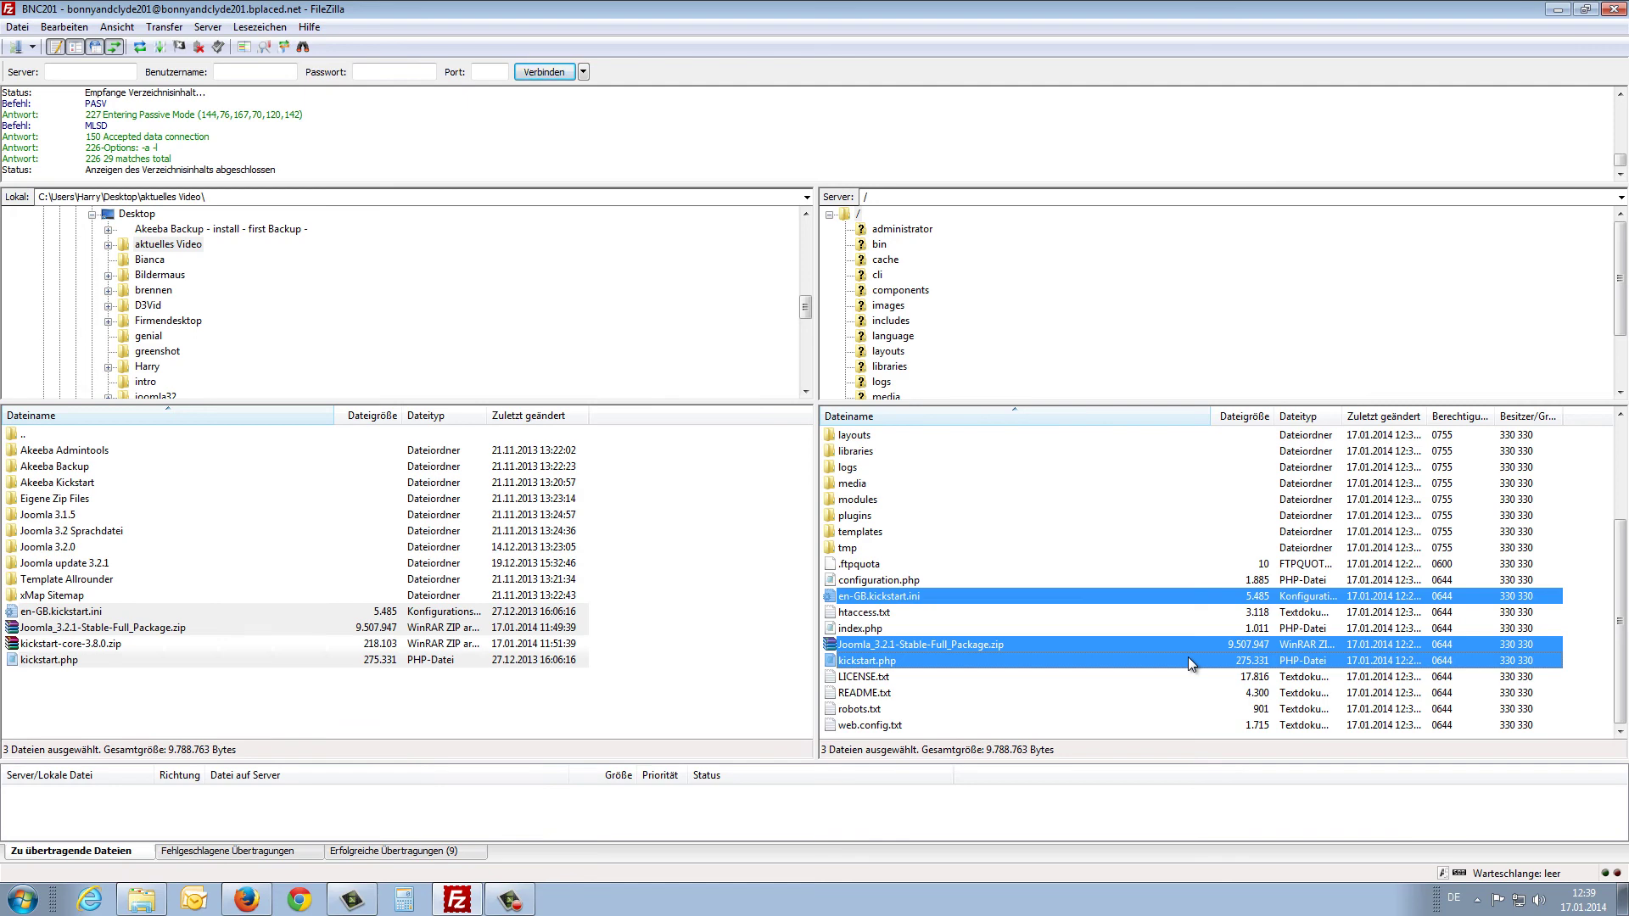
key("Delete")
key("Return")
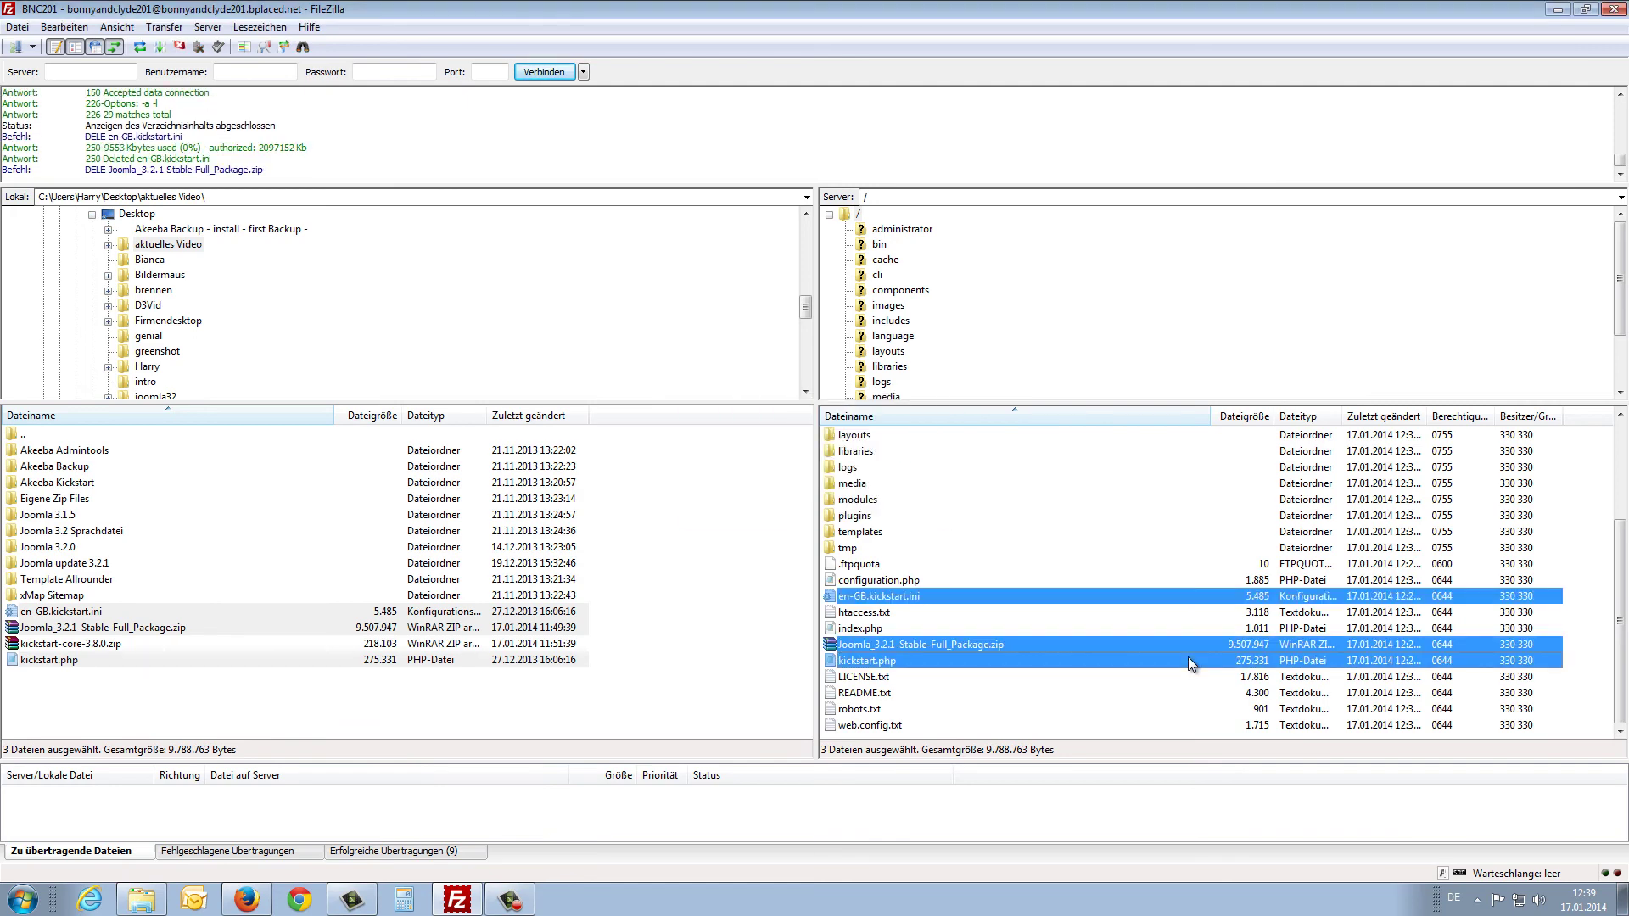
left_click(247, 899)
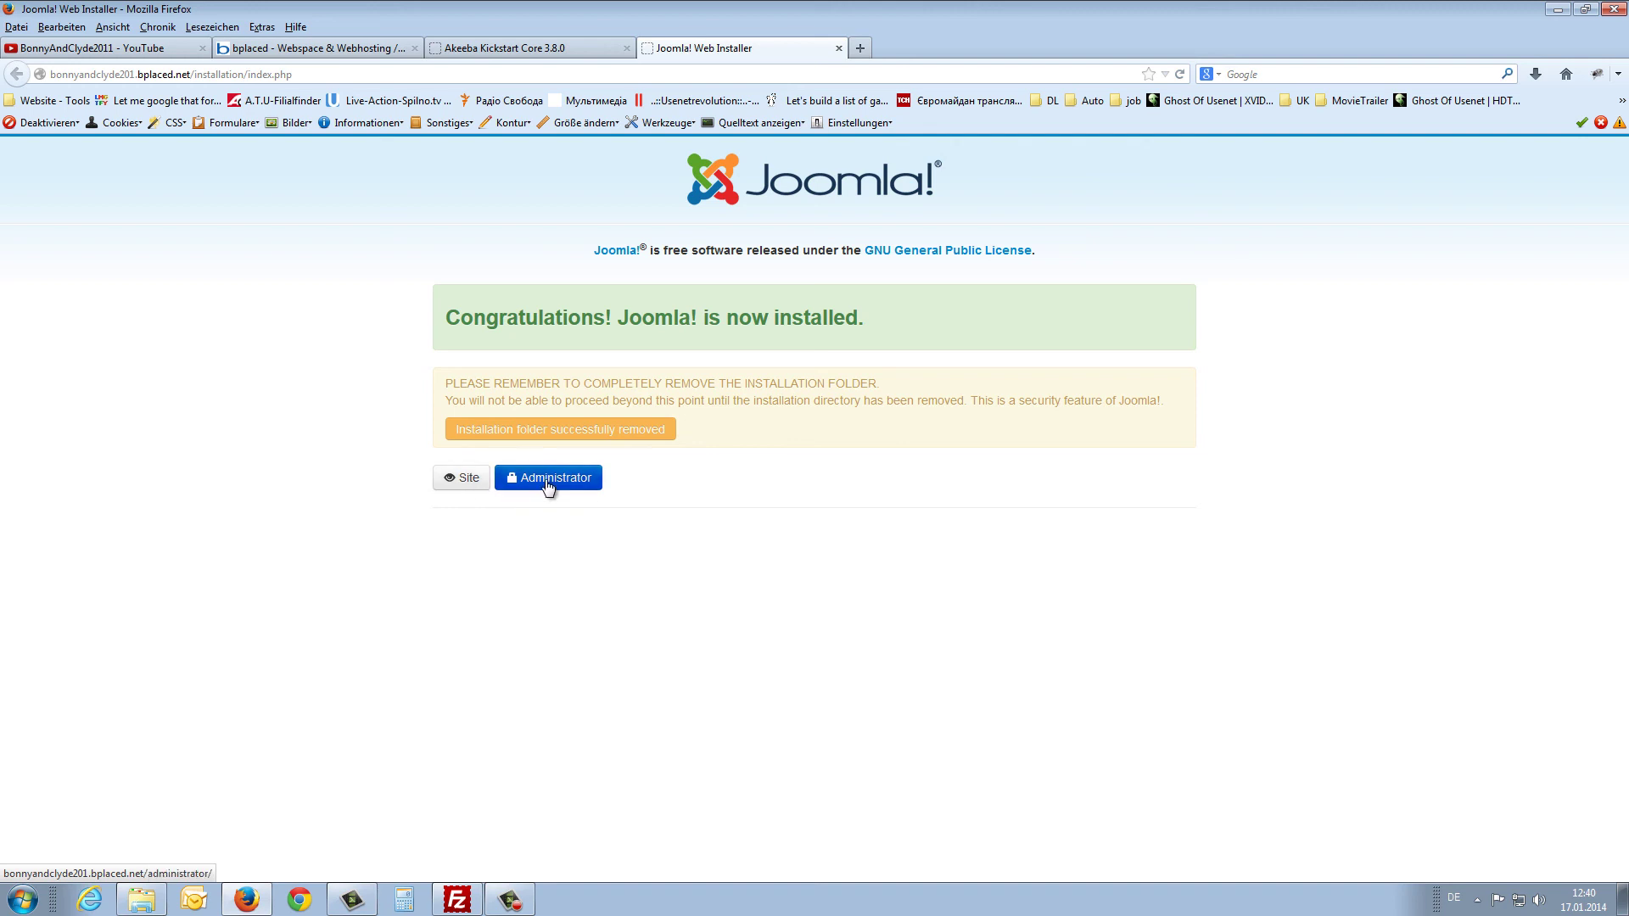
Open the site's Home page and administrator login in new tabs, viewing each.
left_click(462, 480)
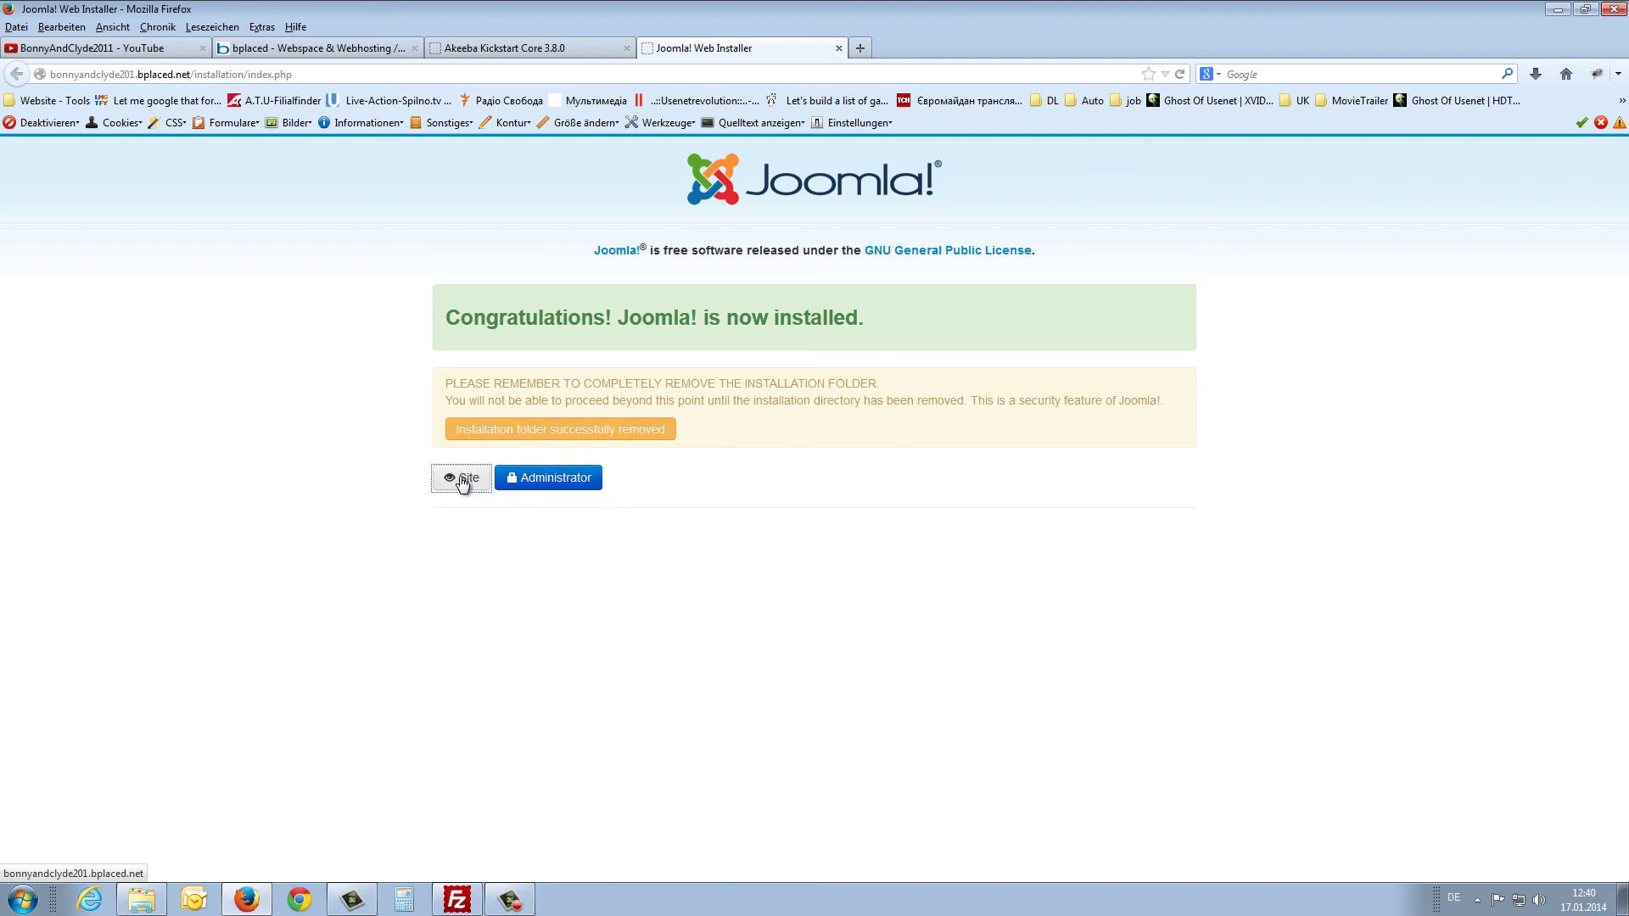
left_click(568, 484)
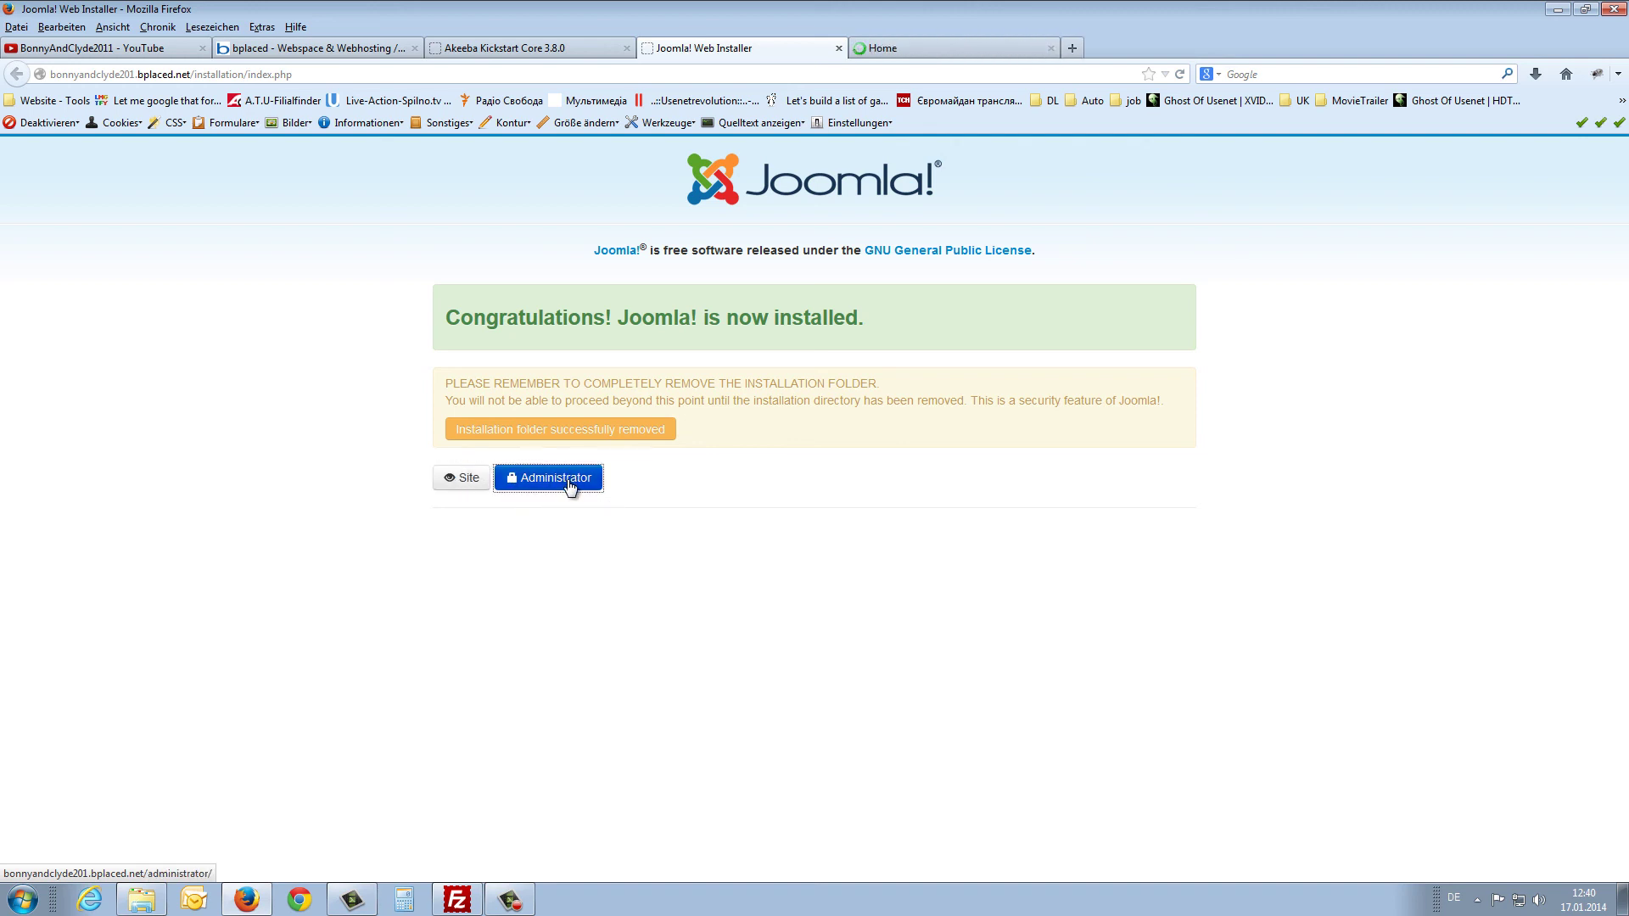
left_click(913, 49)
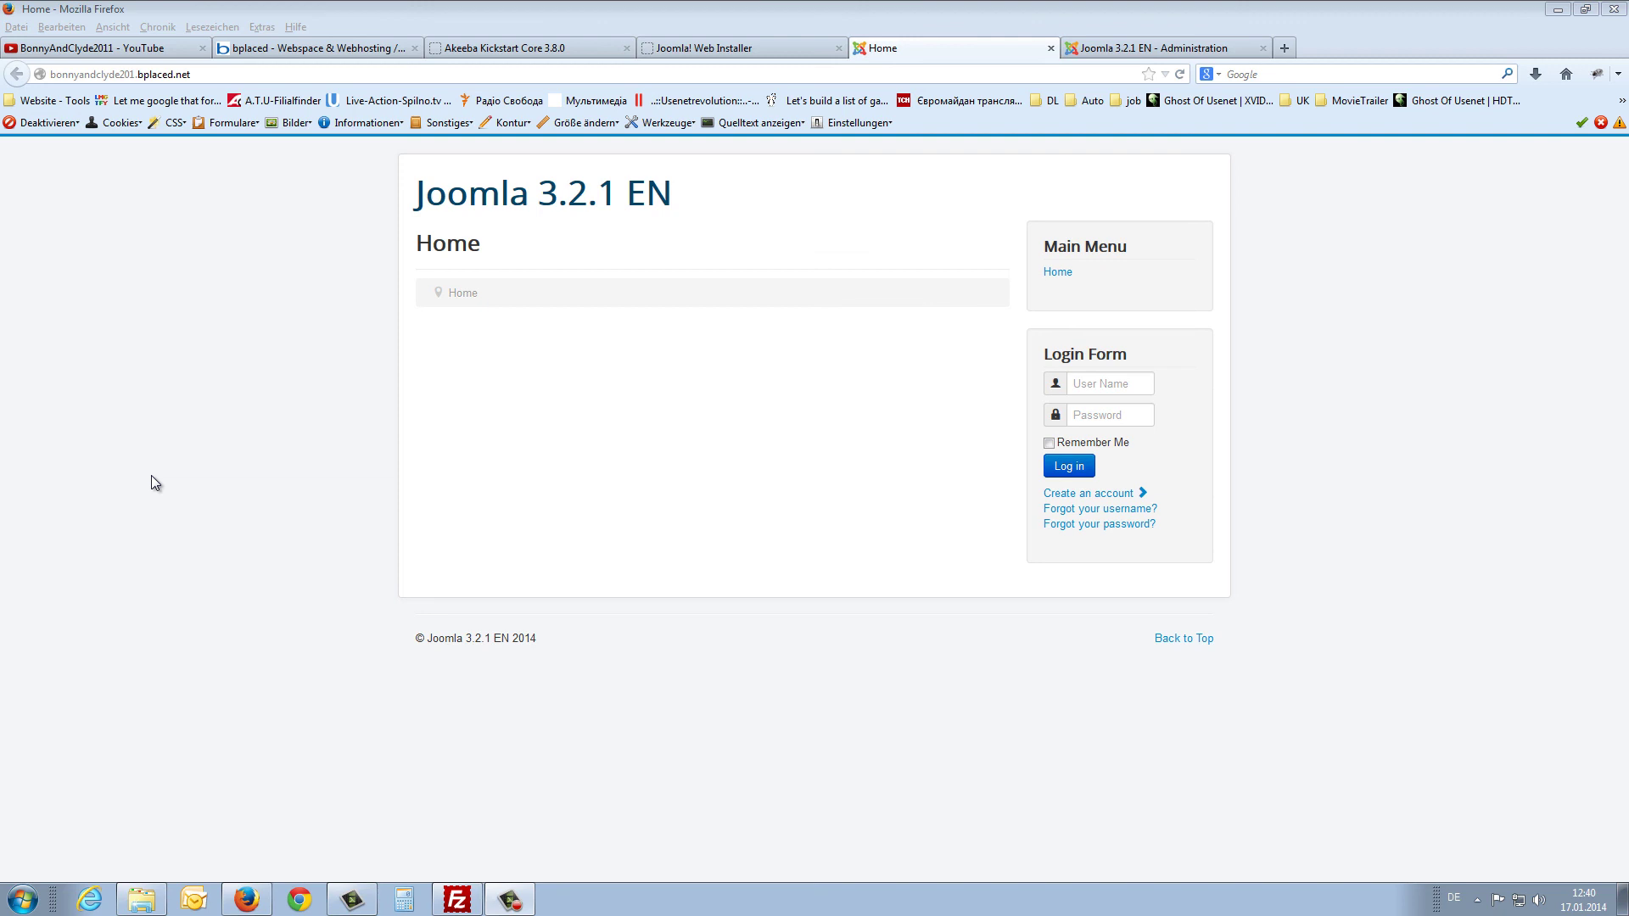
left_click(1156, 48)
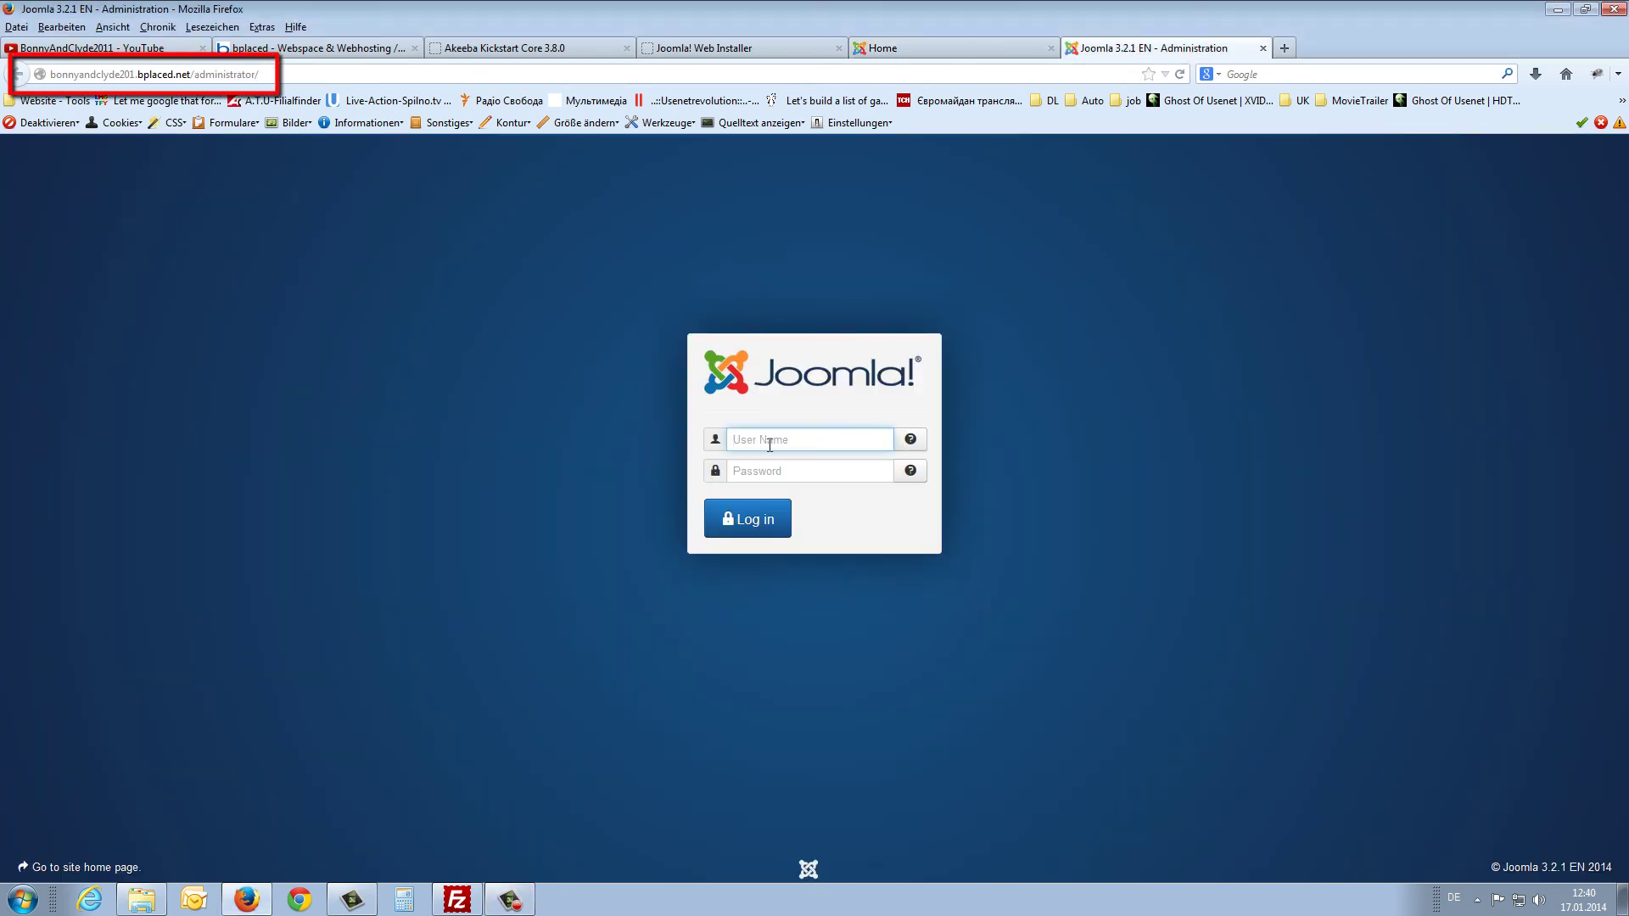
Log in with the saved administrator username and the account password.
left_click(799, 440)
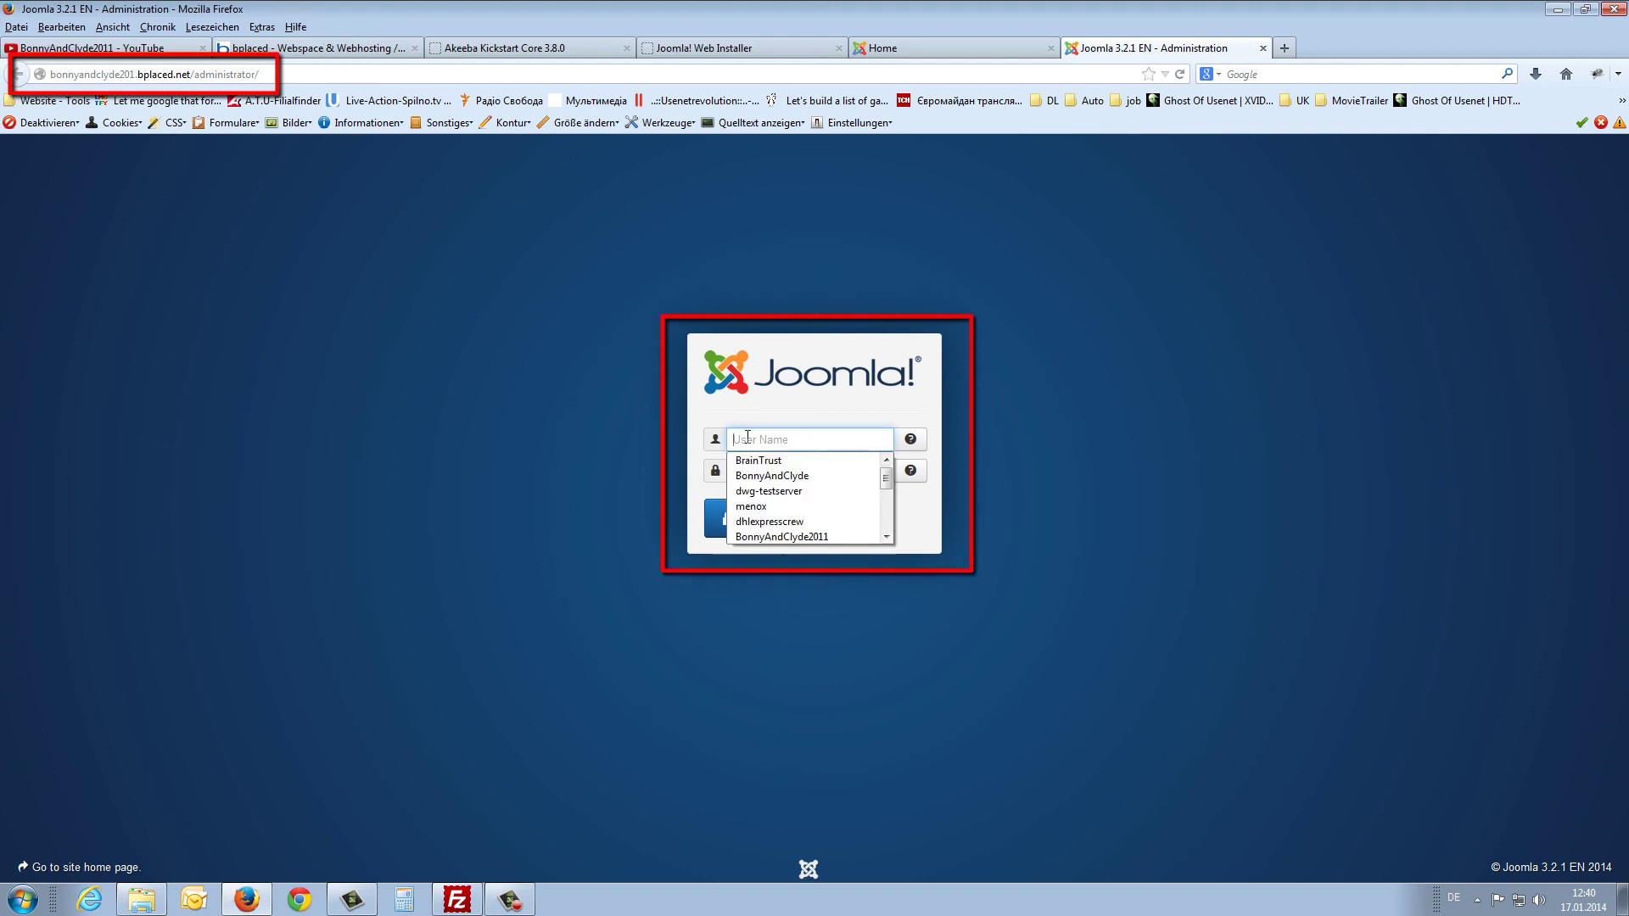
left_click(795, 475)
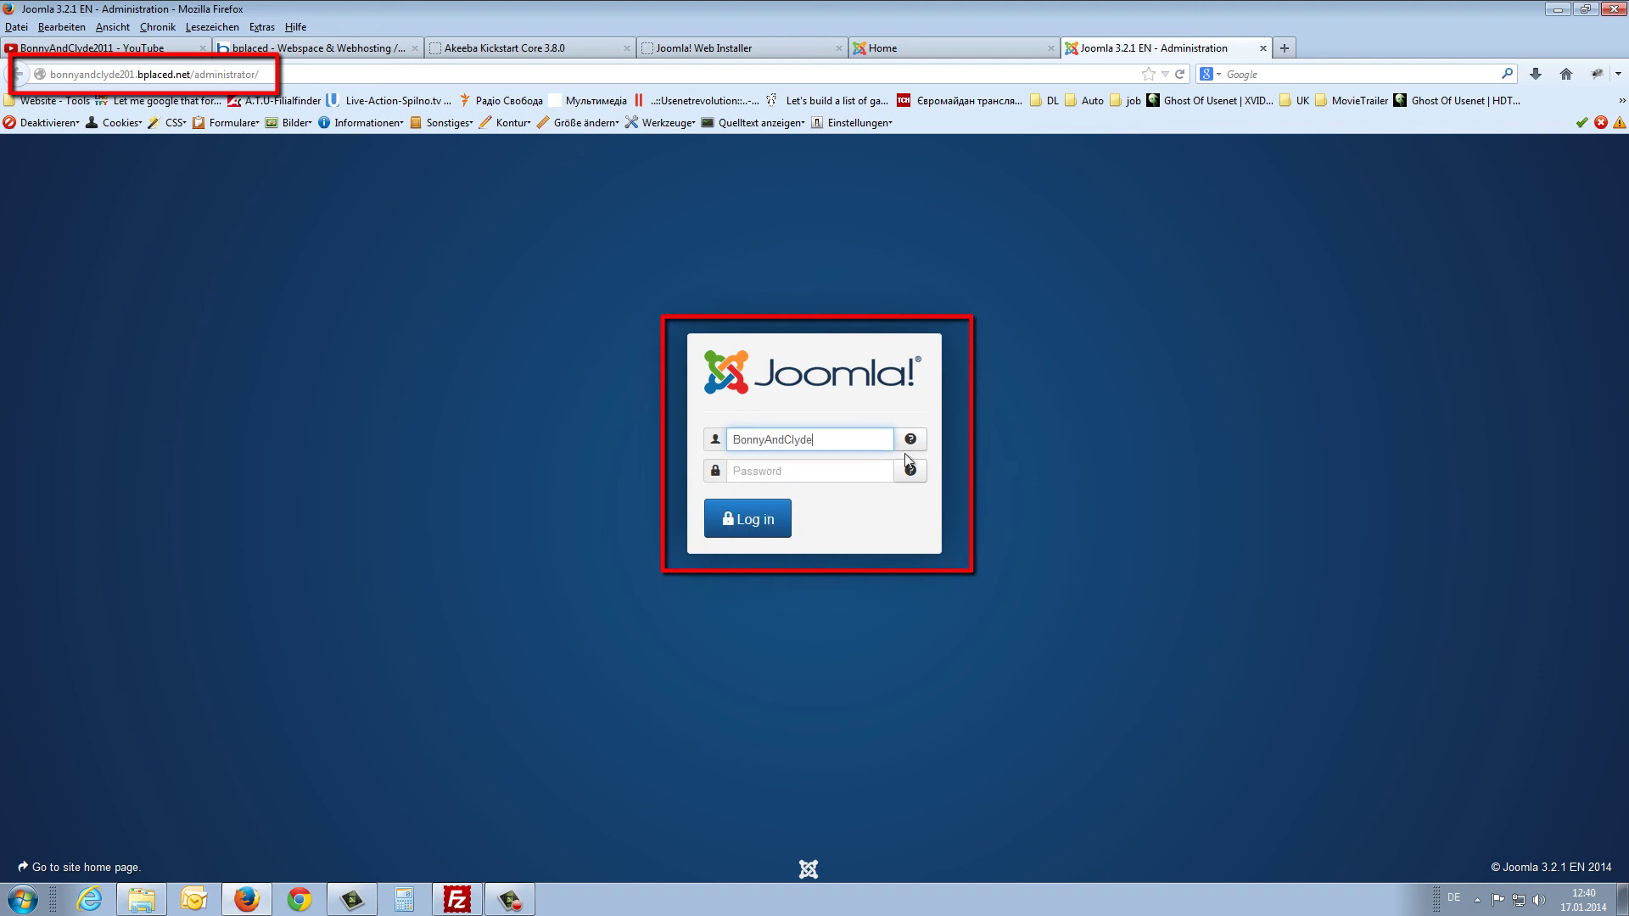
left_click(778, 474)
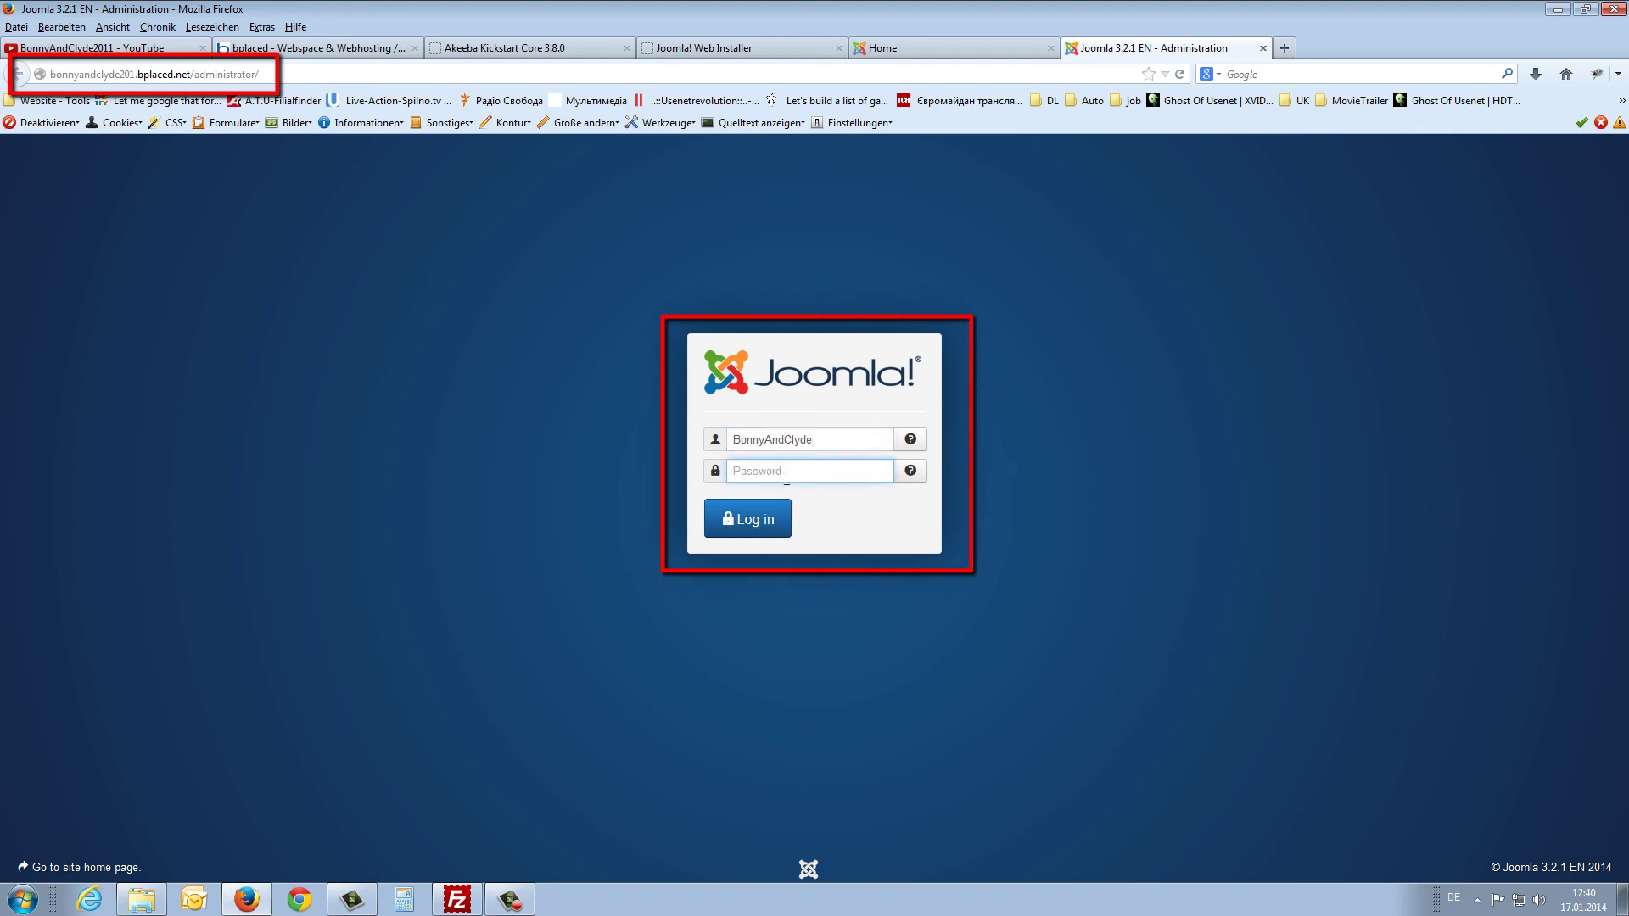
type("•••••")
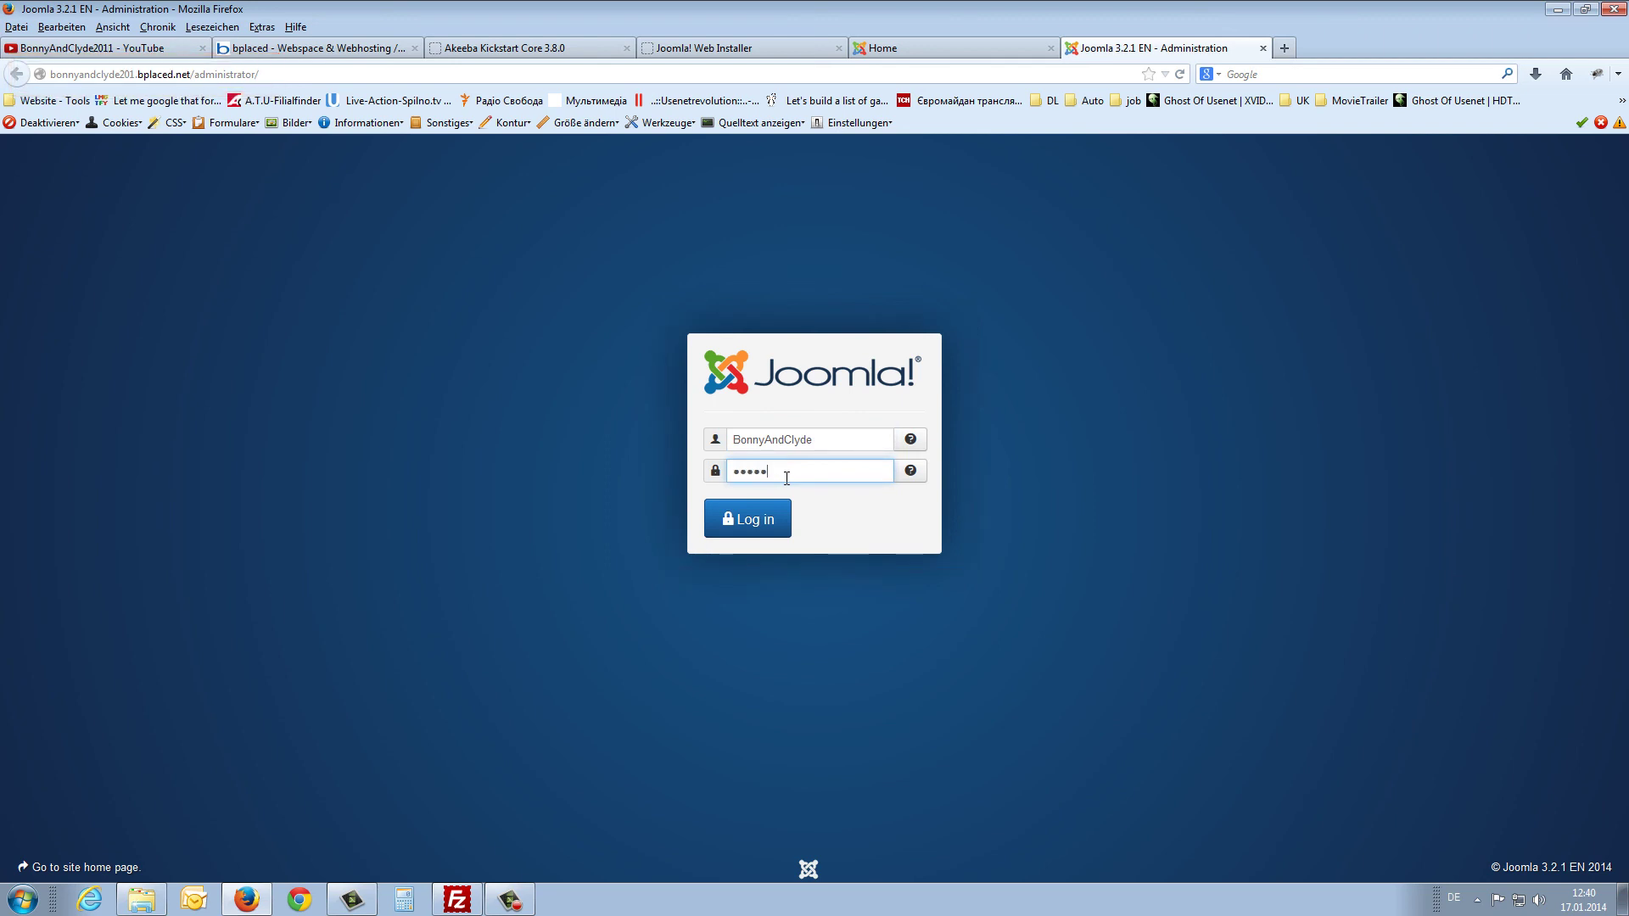
key("Return")
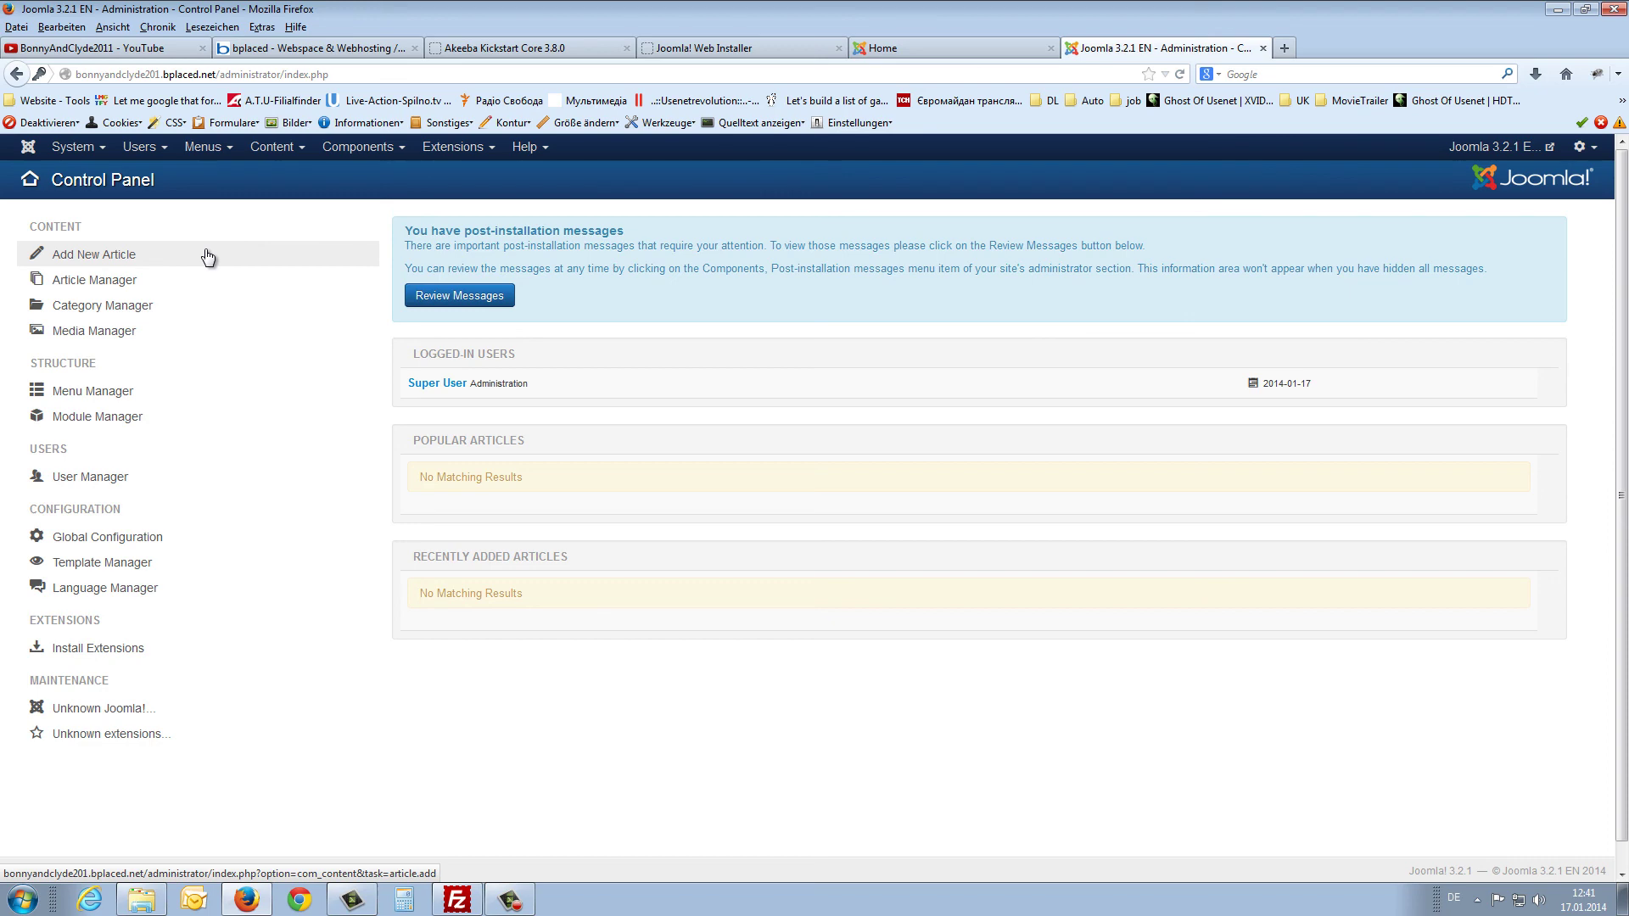
Switch to the YouTube tab showing the Joomla 3.2 tutorial channel.
left_click(94, 49)
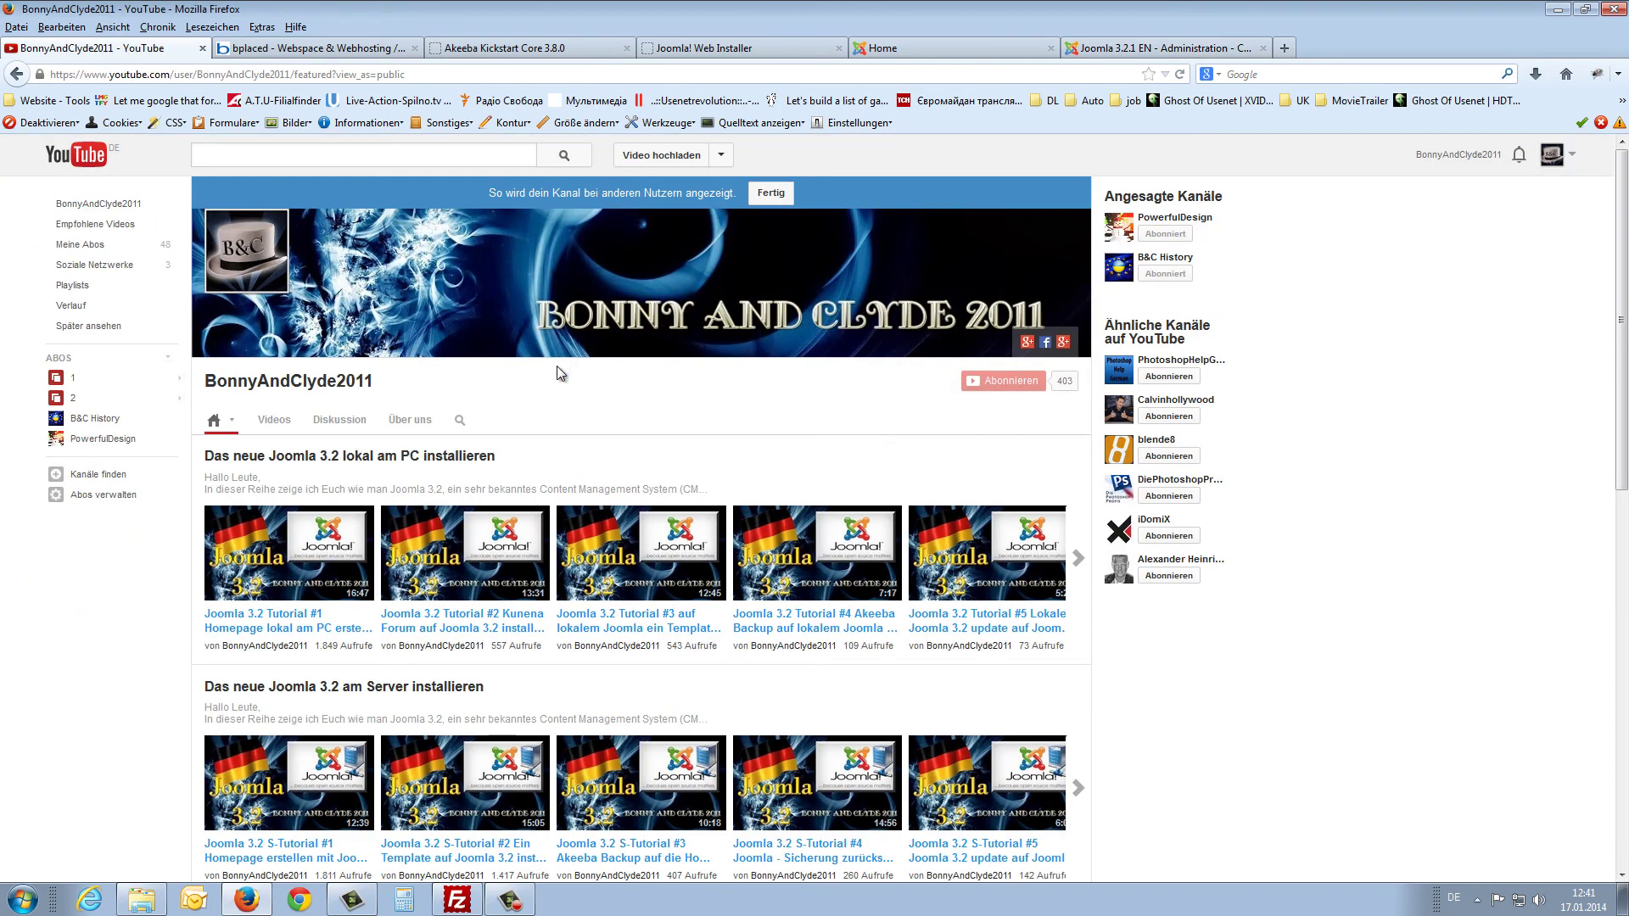